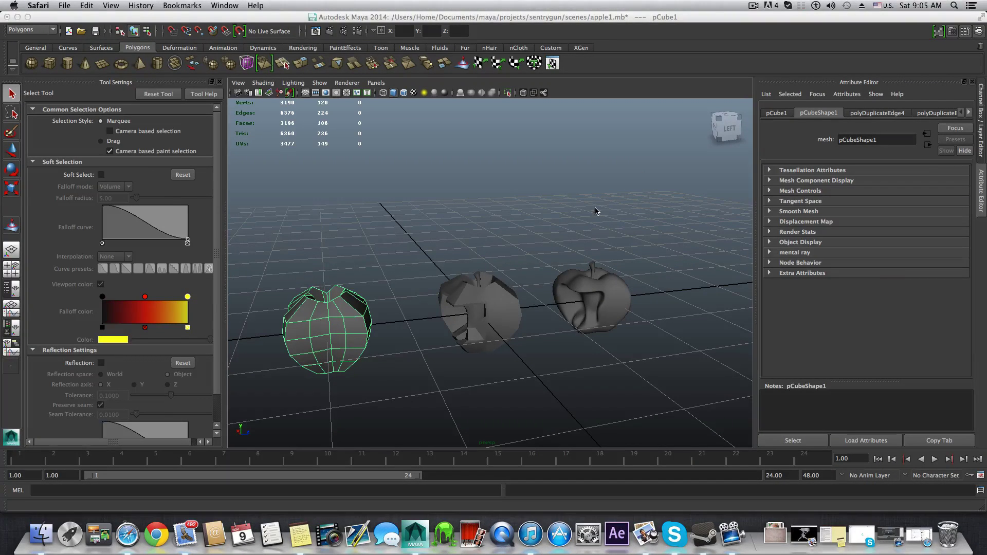
Step: Examine the smooth bitten apple with its stem from several sides
click(597, 304)
alt+drag(621, 327, 586, 326)
alt+middle_drag(586, 326, 498, 283)
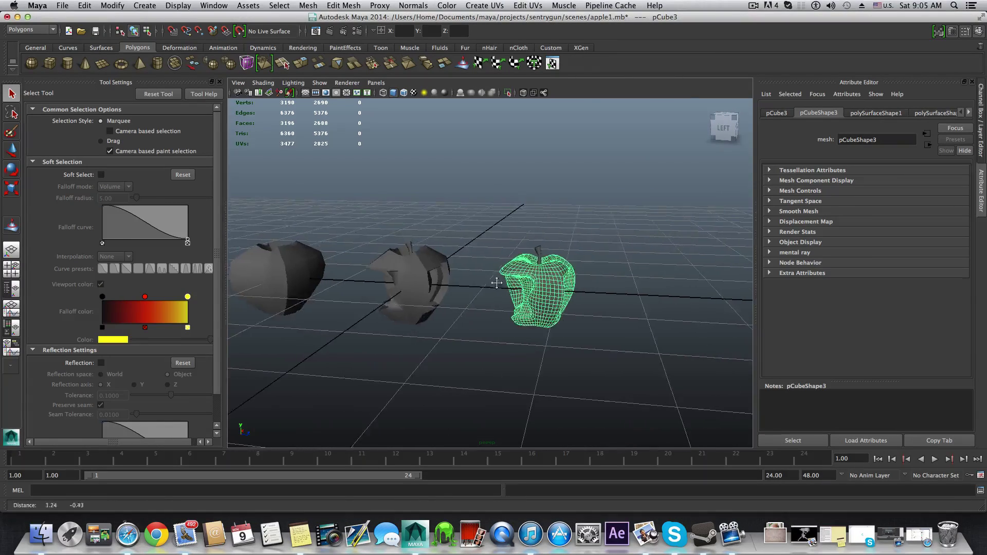
alt+right_drag(498, 282, 672, 337)
alt+middle_drag(635, 336, 565, 334)
alt+drag(565, 335, 317, 261)
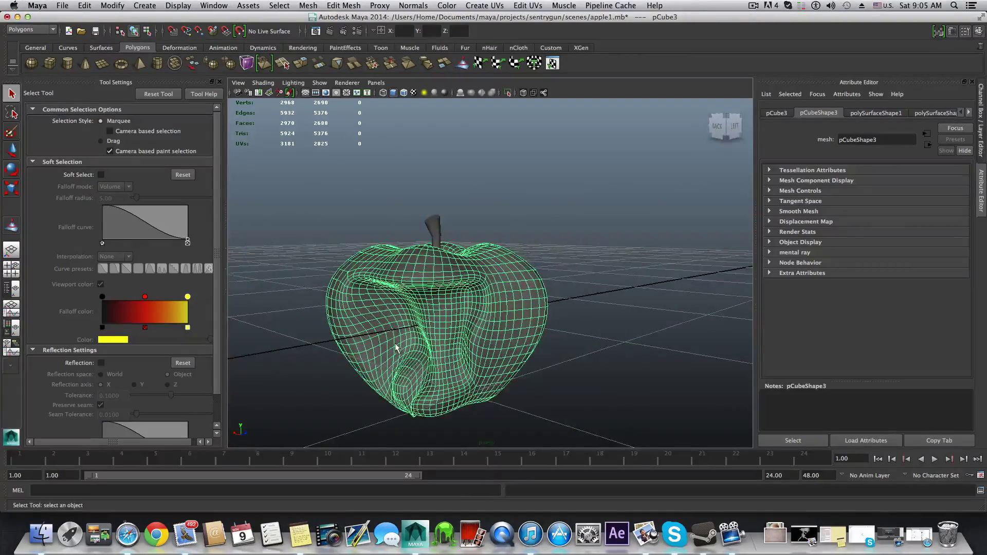
alt+drag(396, 347, 637, 331)
alt+right_drag(637, 330, 445, 329)
alt+drag(445, 329, 461, 331)
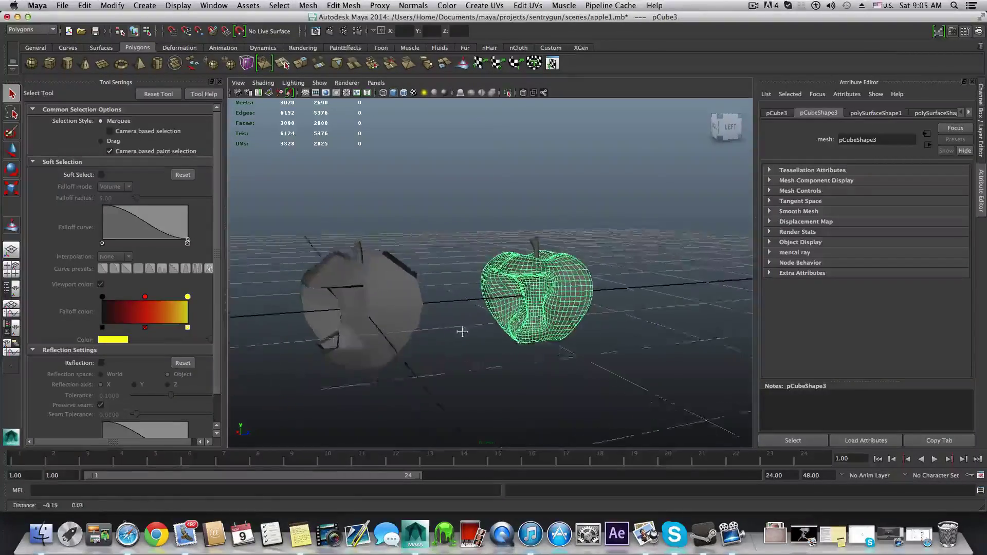
Step: Compare the three apple stages: the plain low-poly body, the low-poly bitten version and the smoothed one
alt+middle_drag(460, 330, 462, 347)
alt+drag(463, 347, 428, 298)
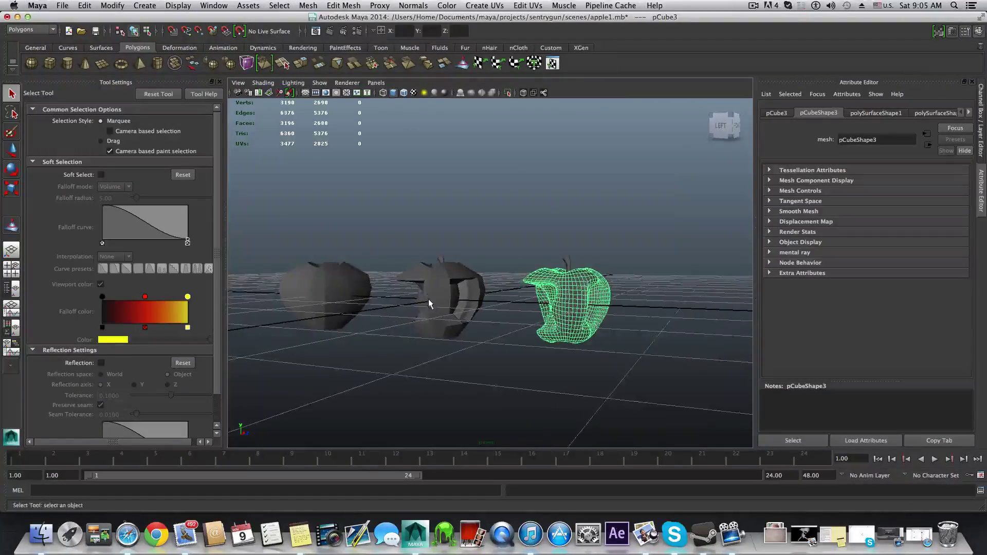
alt+middle_drag(428, 299, 444, 306)
alt+right_drag(444, 306, 555, 333)
alt+drag(555, 333, 539, 313)
alt+middle_drag(539, 313, 651, 311)
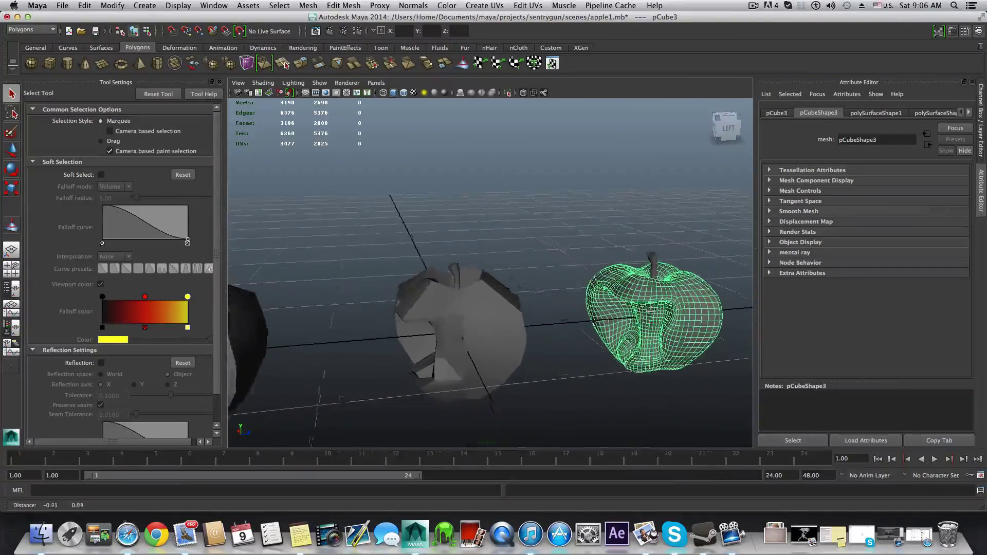
alt+right_drag(651, 311, 431, 310)
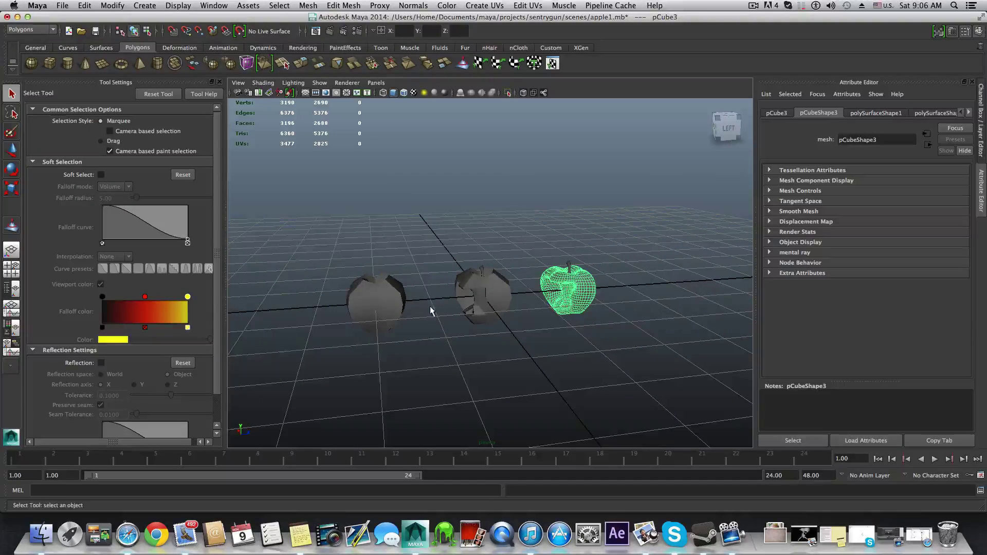
click(375, 287)
click(492, 286)
click(582, 277)
alt+drag(577, 329, 513, 321)
alt+middle_drag(452, 313, 535, 294)
alt+right_drag(536, 294, 604, 318)
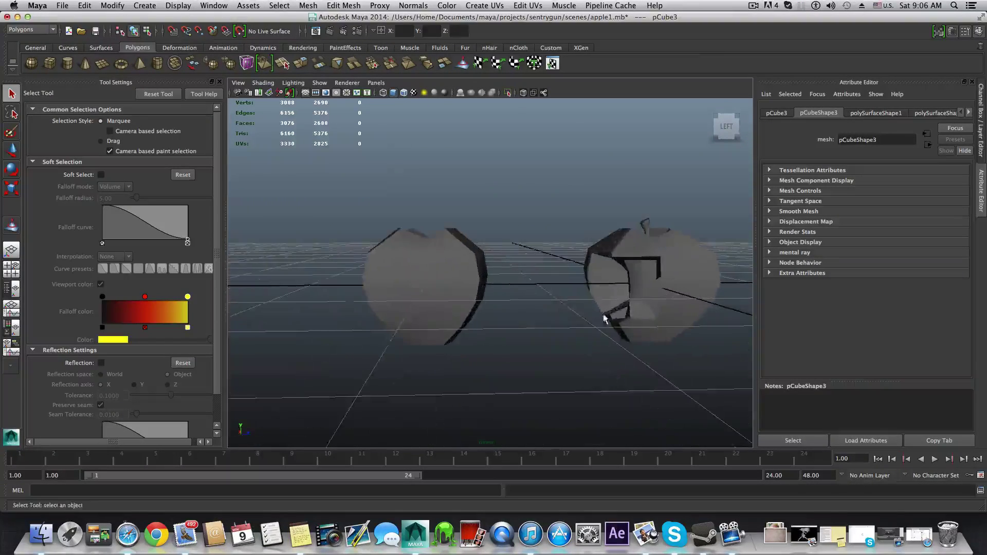
alt+drag(498, 346, 505, 338)
alt+right_drag(648, 304, 575, 313)
alt+middle_drag(575, 312, 500, 336)
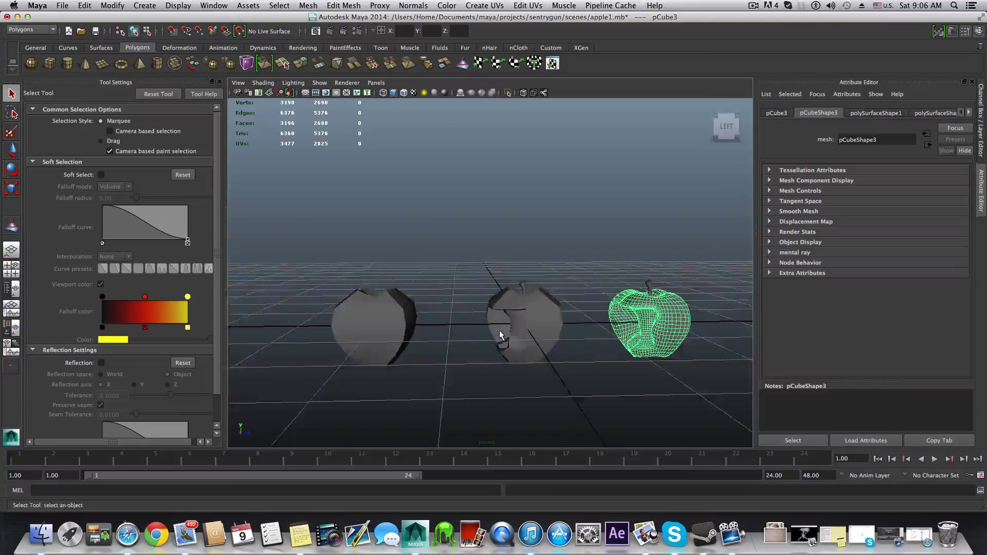
alt+drag(500, 334, 490, 267)
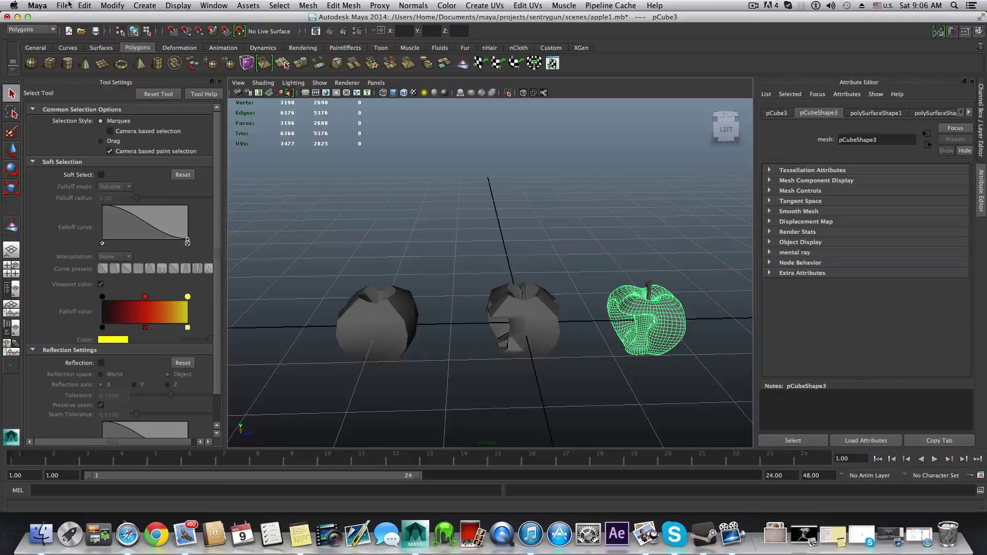
Step: Close the finished apple scene and start a new empty scene
click(63, 5)
click(79, 21)
click(501, 267)
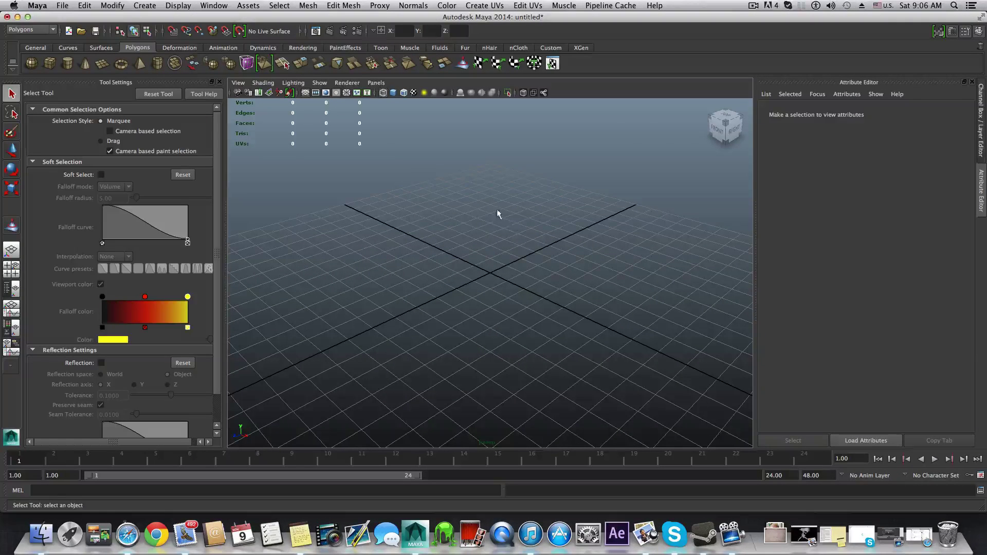
Step: Create a shaded polygon cube with 2 width, 5 height and 2 depth subdivisions
click(53, 66)
scroll(562, 324, up, 5)
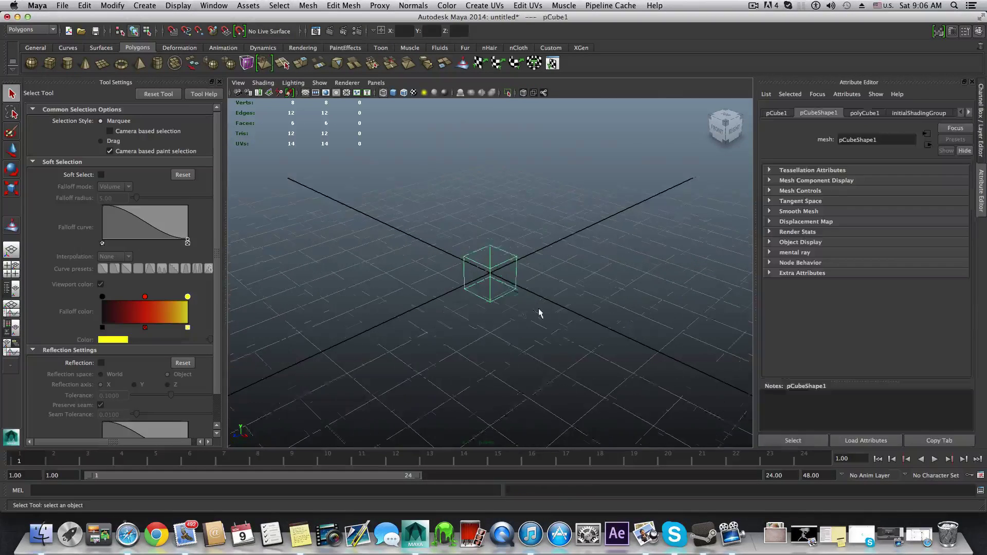
mouse_move(474, 285)
alt+mouse_down()
mouse_move(447, 293)
mouse_move(434, 279)
mouse_move(447, 302)
mouse_move(440, 319)
mouse_move(454, 287)
mouse_move(480, 274)
alt+mouse_up()
key(5)
click(865, 114)
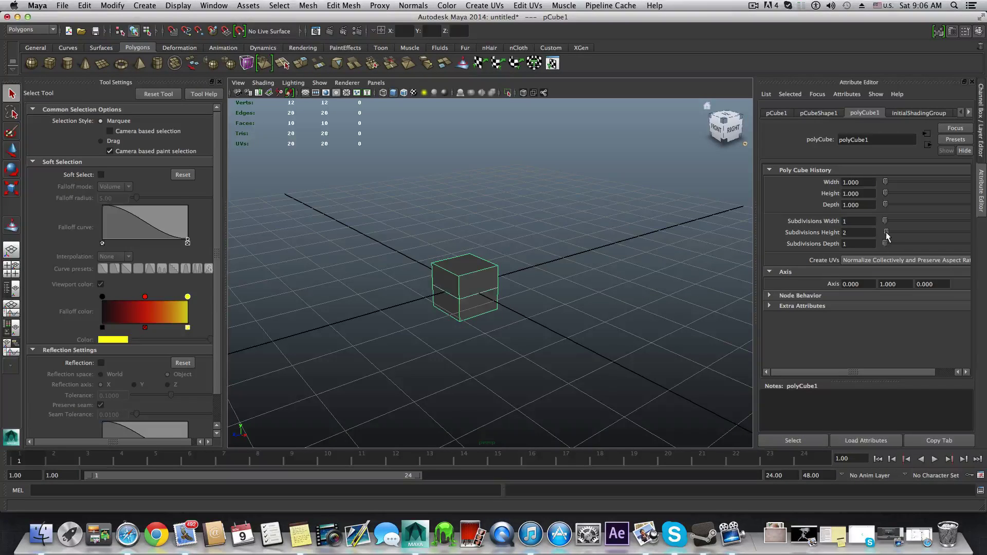
drag(891, 236, 892, 237)
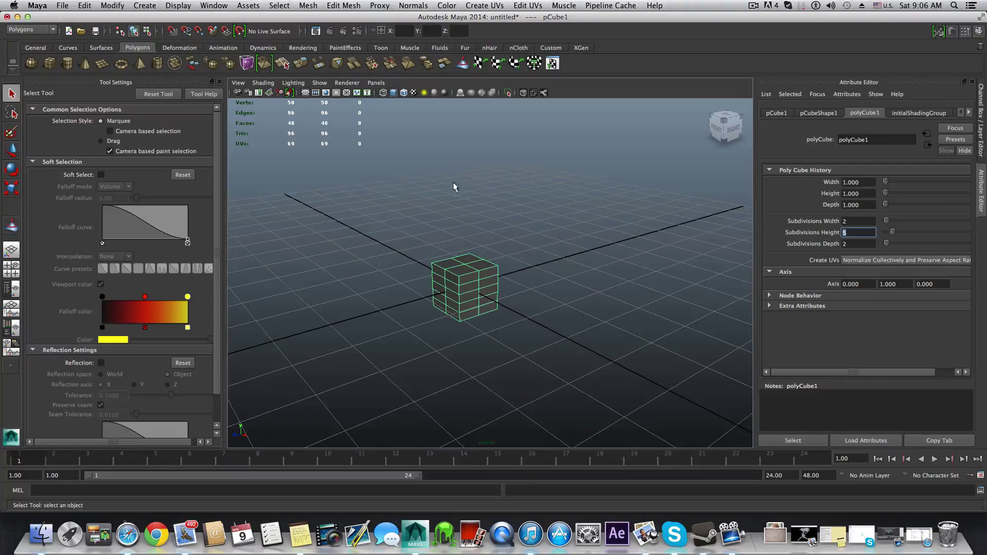
Step: Scale the whole cube up uniformly in all directions to make it clearly larger
alt+drag(450, 229, 421, 236)
key(e)
key(r)
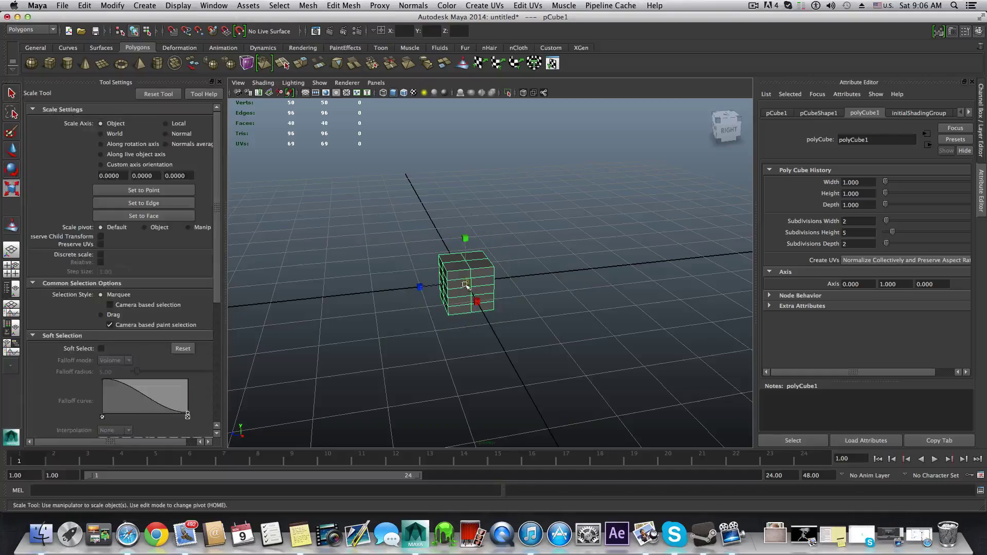
drag(466, 282, 569, 322)
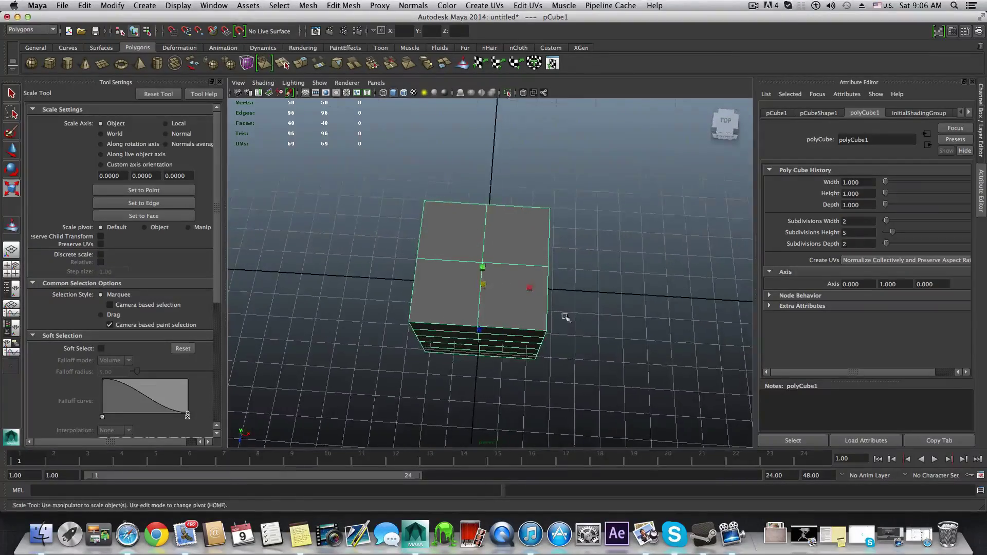
Step: Select the middle column of vertices on all four sides and scale them inward to form a four-pointed star profile
right_click(512, 301)
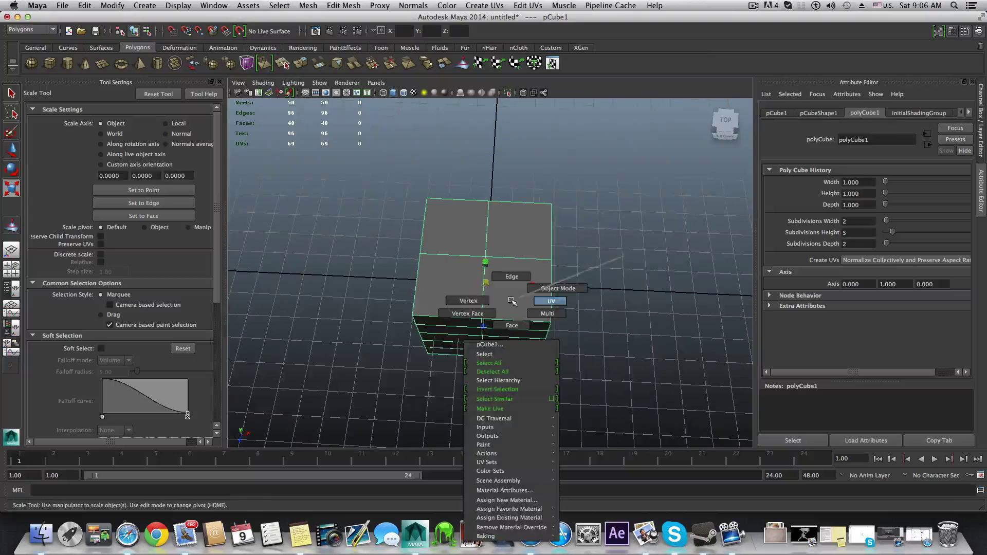
right_drag(511, 301, 467, 300)
alt+drag(479, 315, 481, 323)
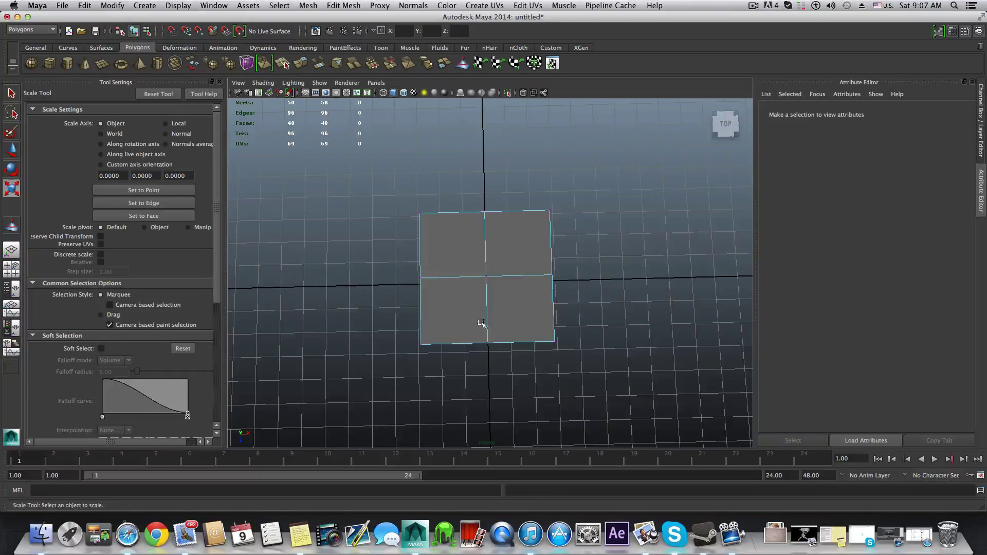
drag(504, 392, 505, 392)
alt+drag(535, 363, 420, 349)
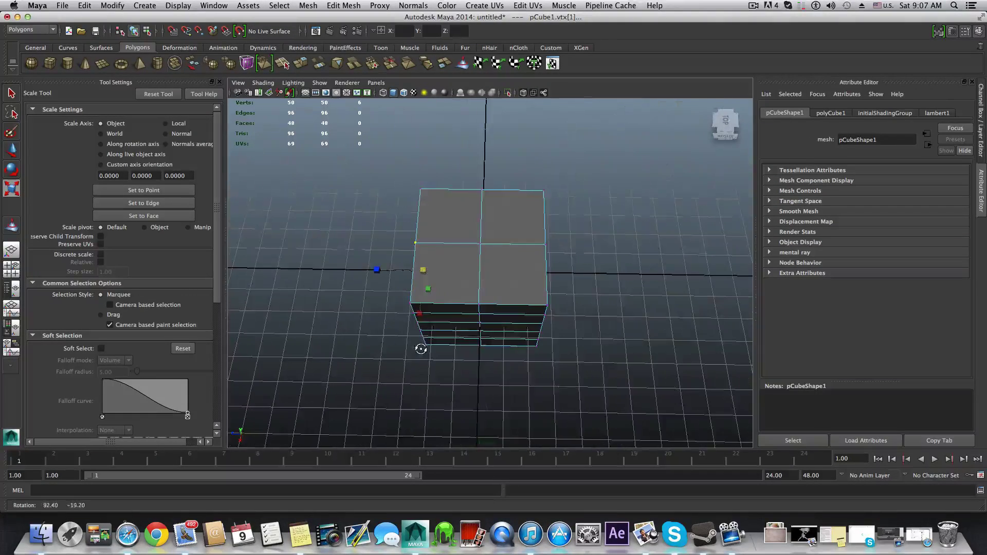
alt+drag(511, 354, 497, 262)
alt+drag(514, 357, 510, 291)
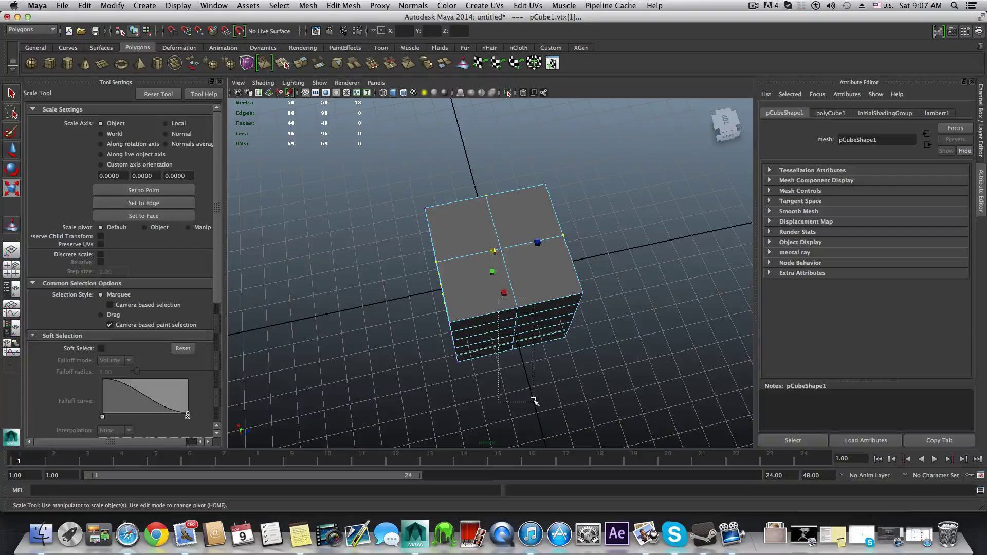
alt+drag(536, 379, 521, 346)
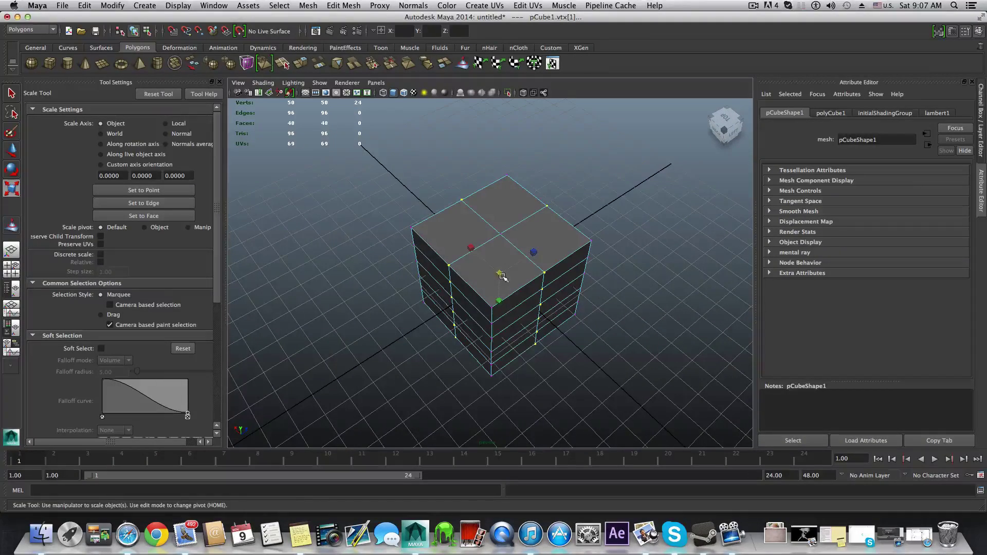
drag(490, 273, 465, 318)
mouse_move(498, 276)
mouse_down()
mouse_move(533, 279)
mouse_move(501, 280)
mouse_move(573, 256)
mouse_move(512, 251)
mouse_move(492, 263)
mouse_up()
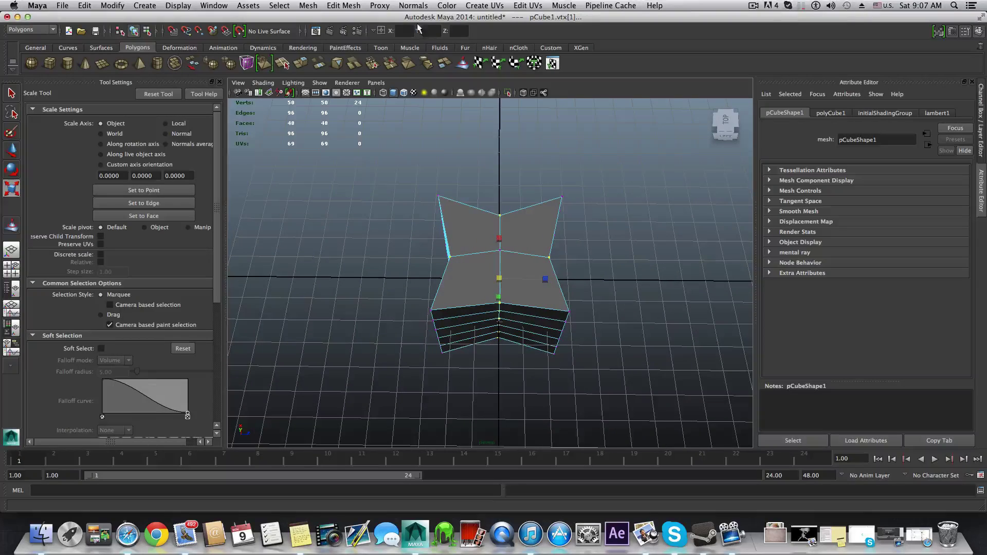
click(348, 5)
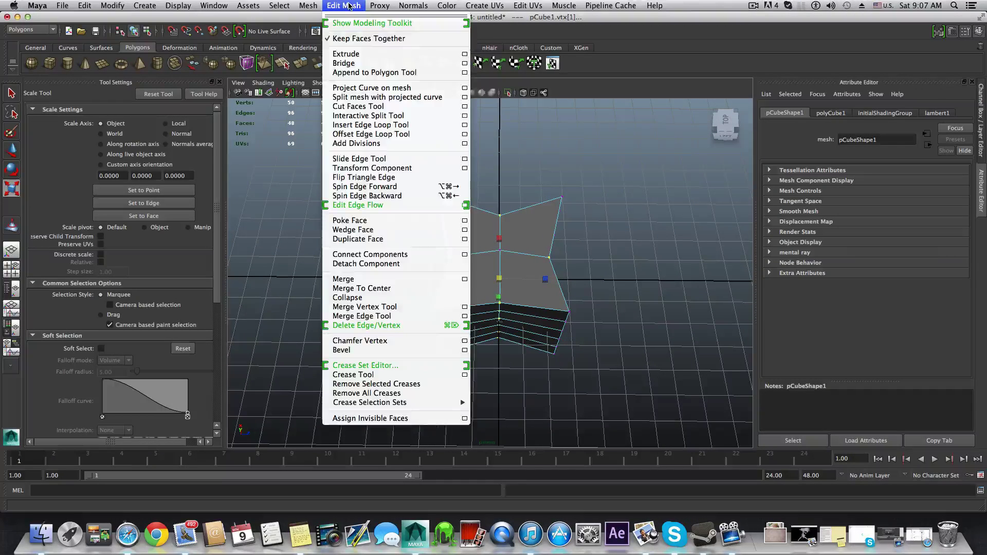
click(382, 138)
drag(503, 284, 606, 275)
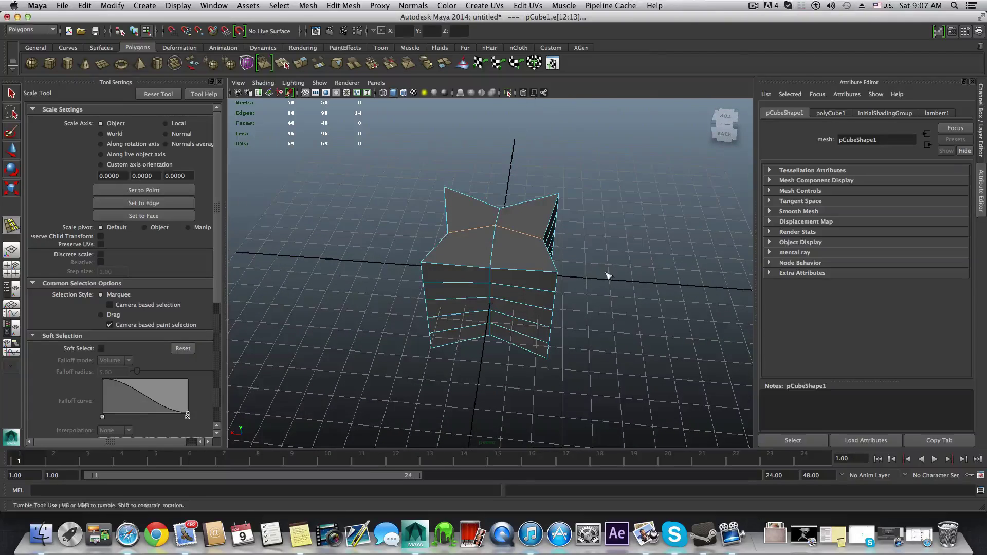
click(11, 93)
Step: Chamfer the centre vertices on the top and bottom of the star-shaped block
right_drag(542, 255, 511, 242)
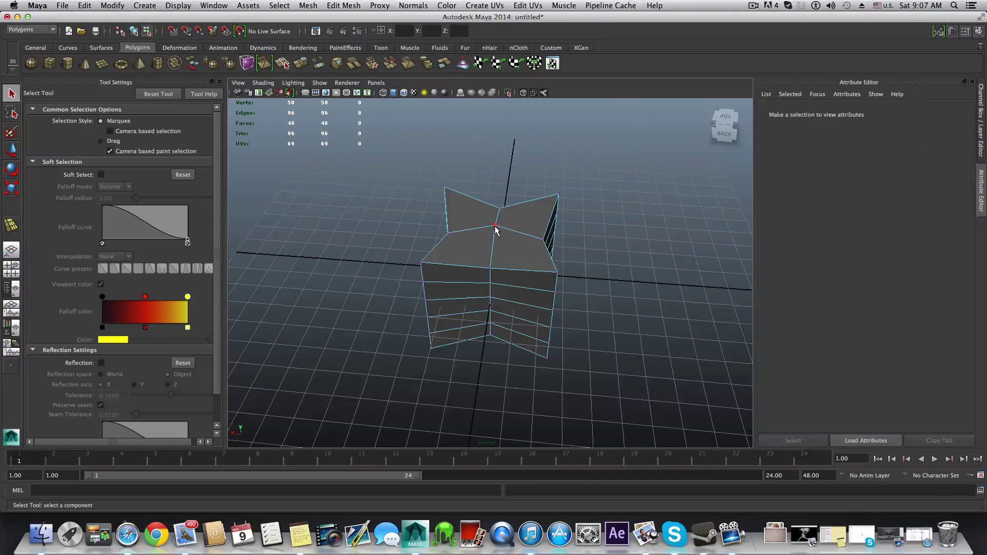
click(495, 227)
alt+drag(500, 260, 506, 196)
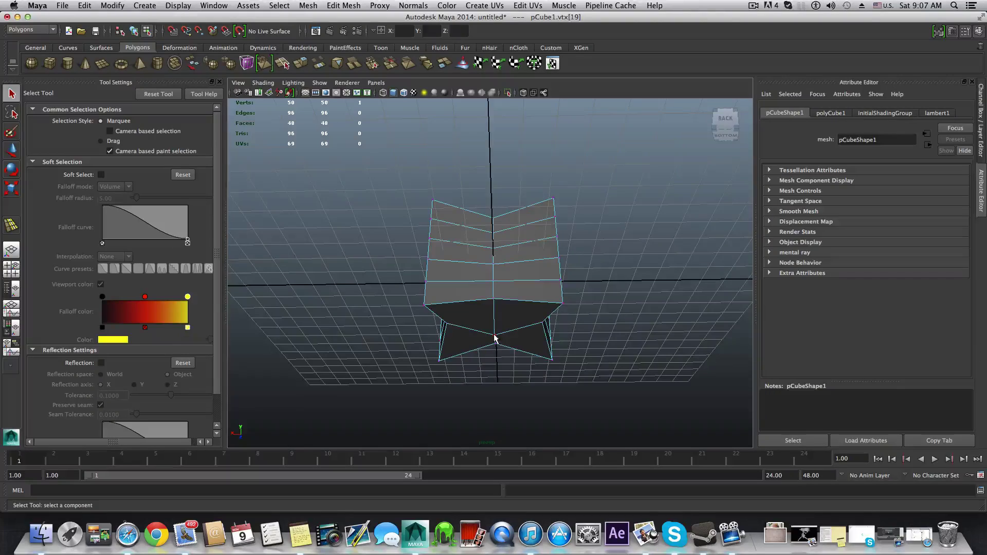
alt+drag(495, 273, 483, 354)
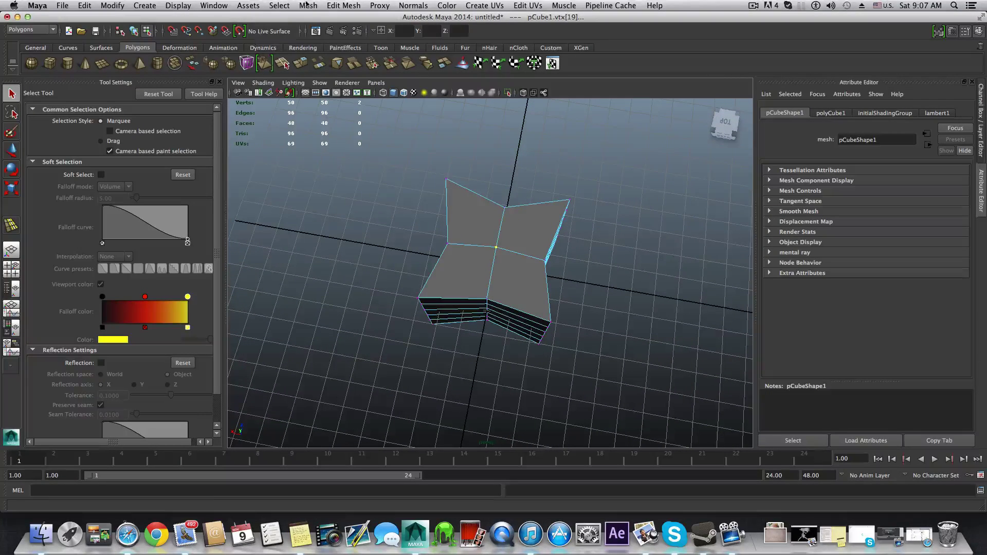
click(342, 5)
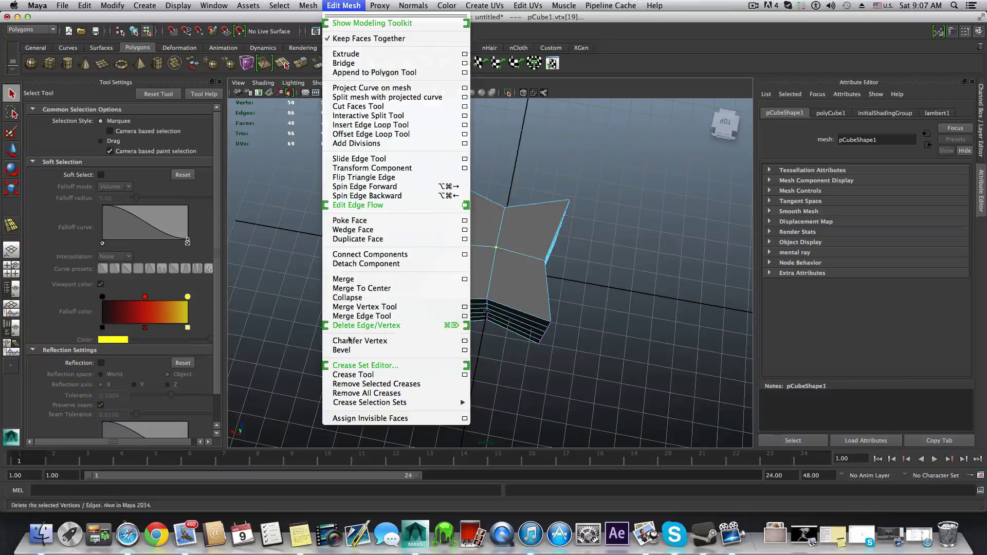
click(350, 341)
Step: Add offset edge loops on both sides of each of the four centre edges radiating from the chamfered middle
mouse_move(405, 323)
alt+mouse_down()
mouse_move(388, 309)
mouse_move(399, 316)
alt+mouse_up()
click(330, 6)
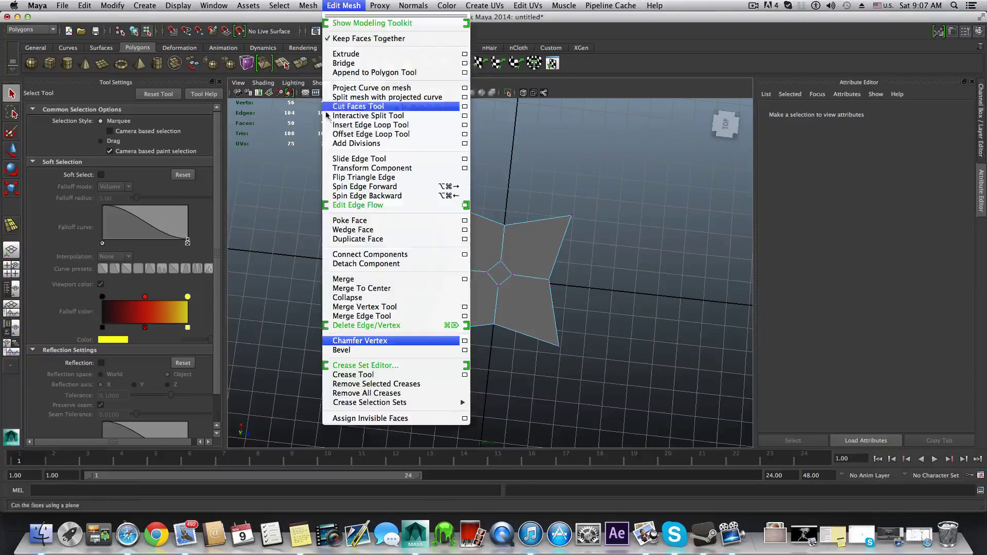
click(349, 128)
alt+drag(526, 331, 521, 308)
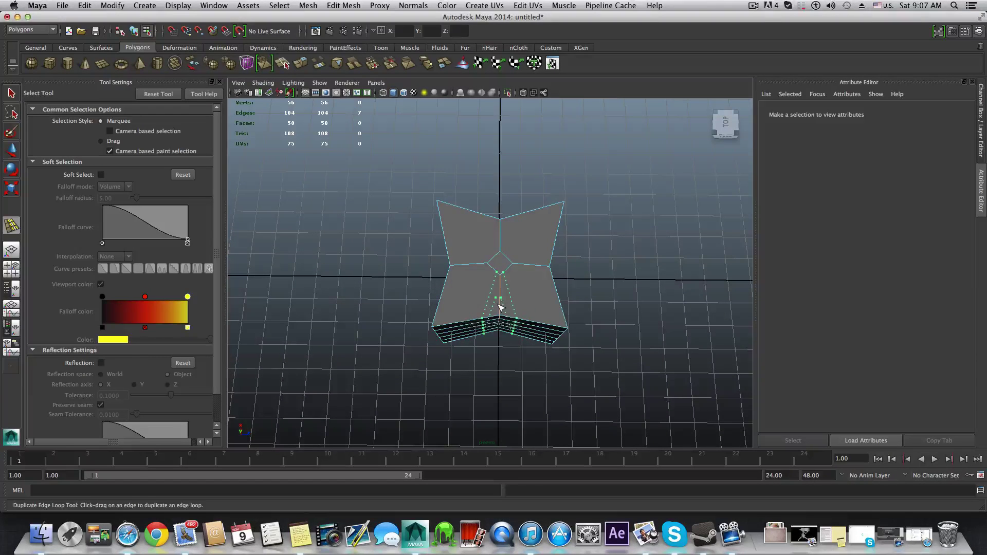
click(501, 301)
alt+drag(513, 379, 407, 384)
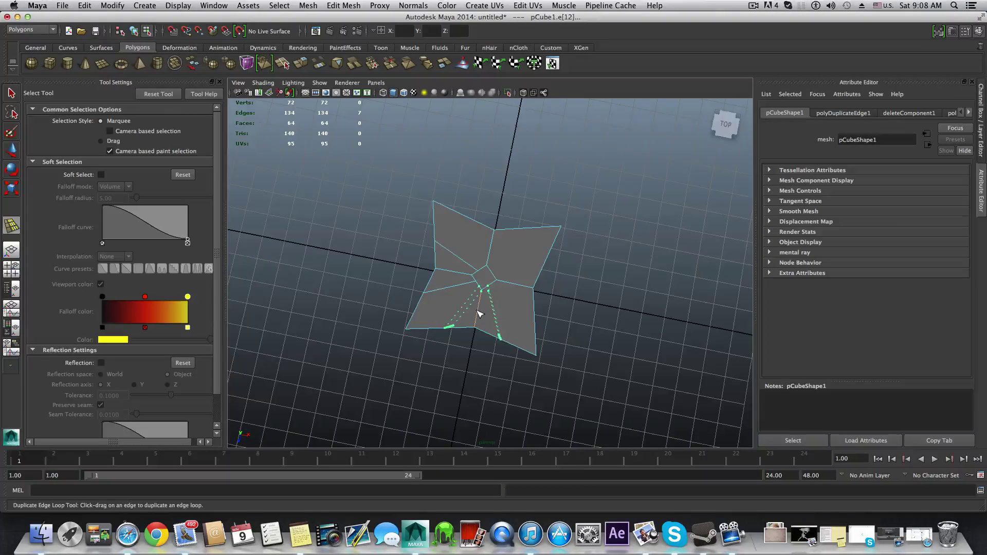
alt+drag(519, 338, 524, 276)
click(492, 300)
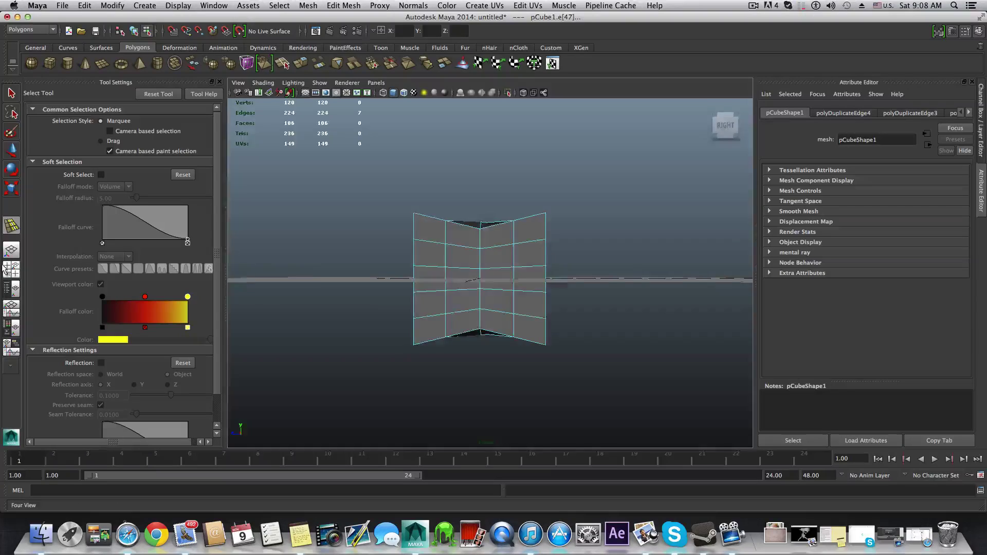
Step: In the side view, select the bottom row of the block's vertices and scale it inward to narrow the base
click(5, 266)
key(space)
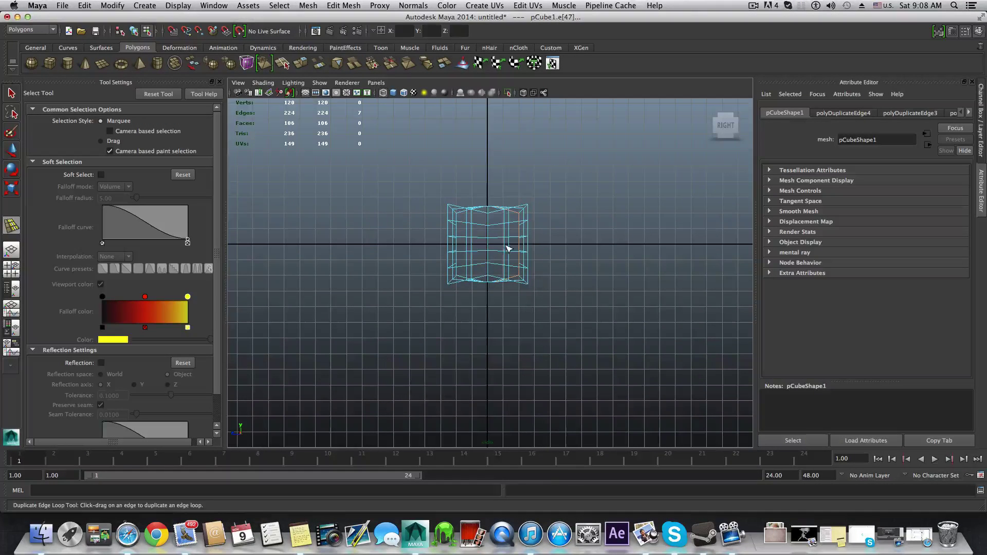
right_drag(506, 246, 476, 246)
key(1)
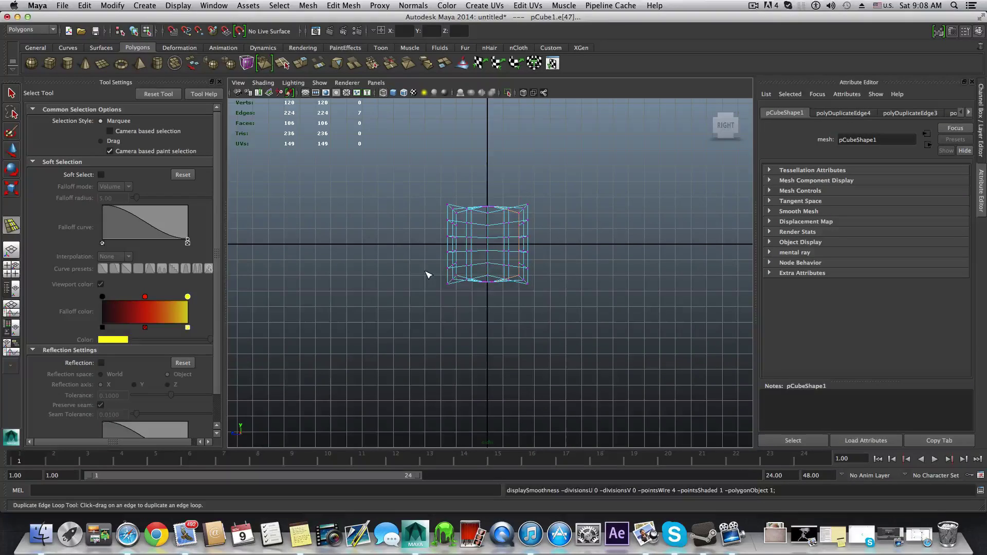
drag(425, 272, 563, 296)
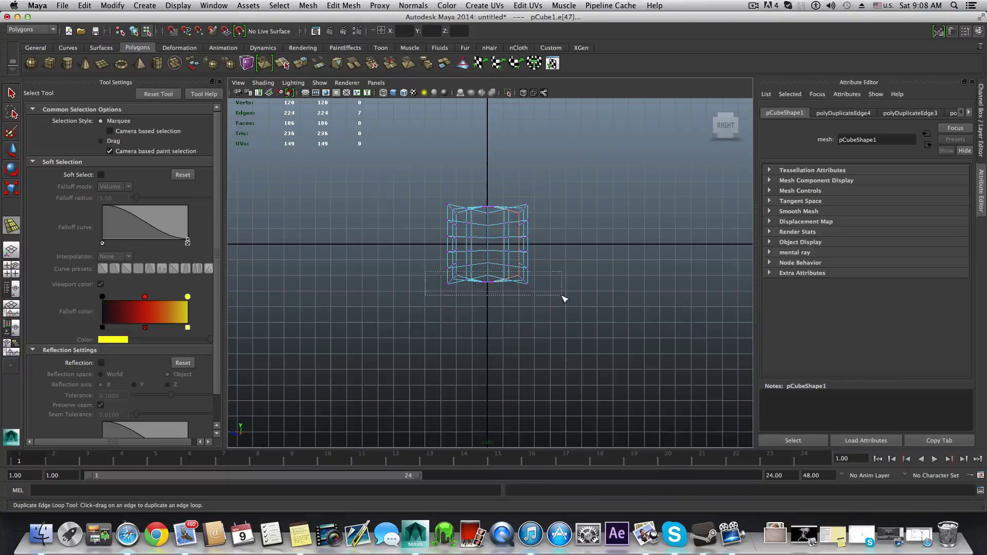
alt+click(544, 275)
key(5)
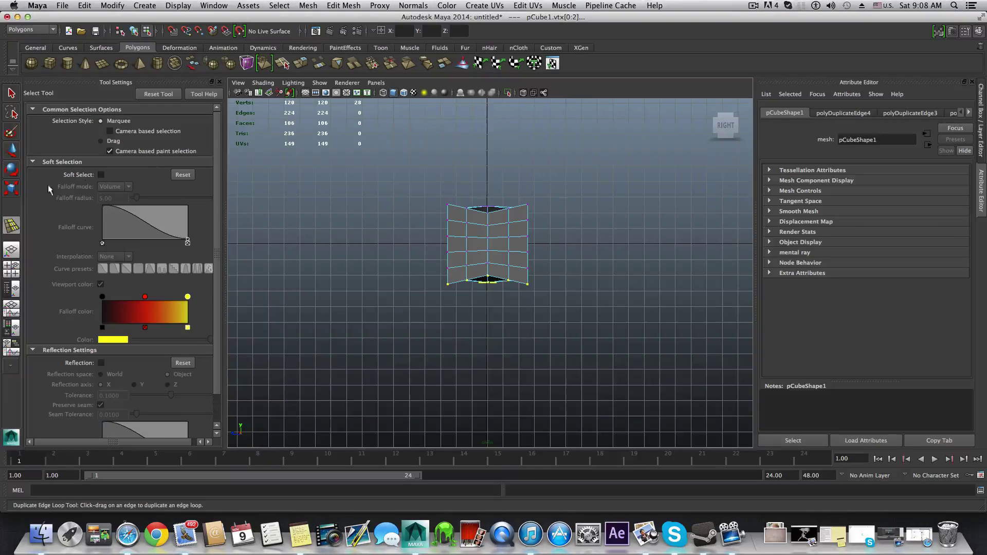
click(10, 188)
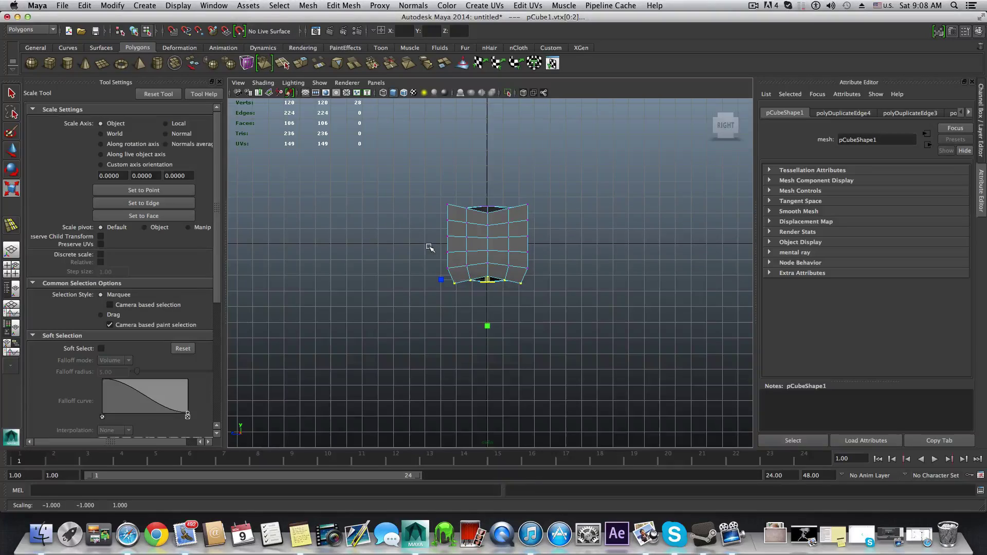
Step: Scale each of the four middle vertex rows outward, widening the body progressively from the narrow base toward the broad upper rows
drag(536, 275, 494, 268)
alt+click(481, 276)
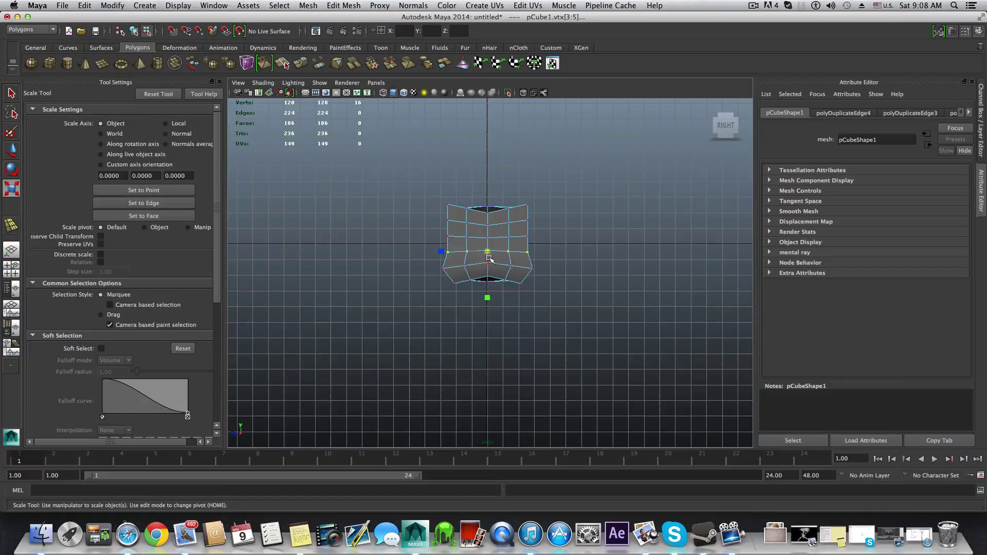
drag(490, 257, 546, 244)
drag(488, 237, 503, 240)
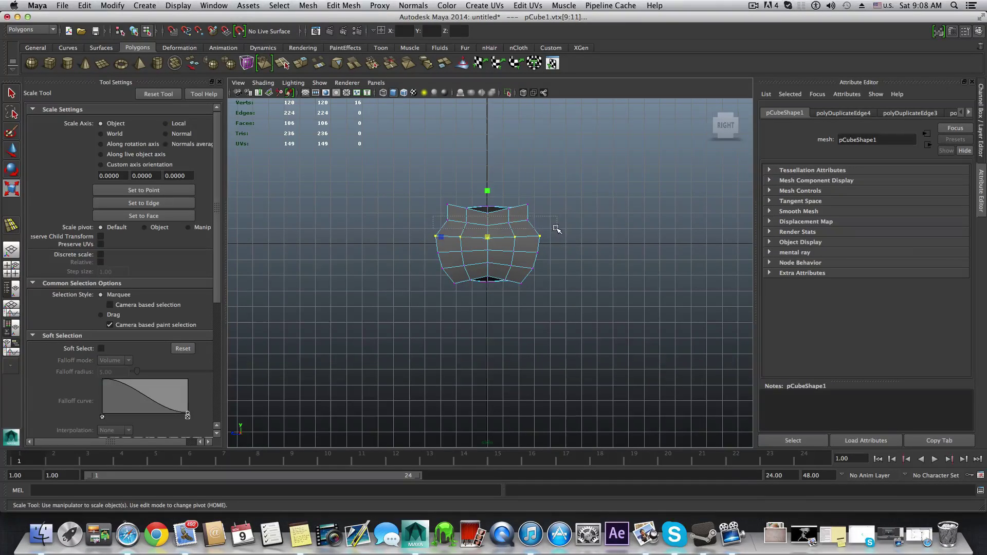
drag(488, 222, 502, 228)
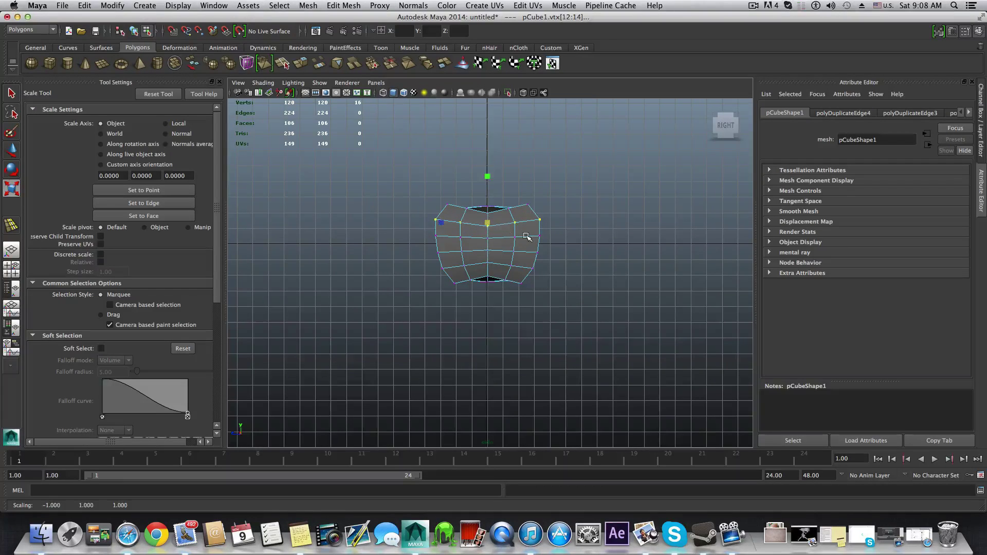
Step: Preview the mesh smoothed in the perspective view and scale the whole object taller along the vertical axis
key(space)
key(space)
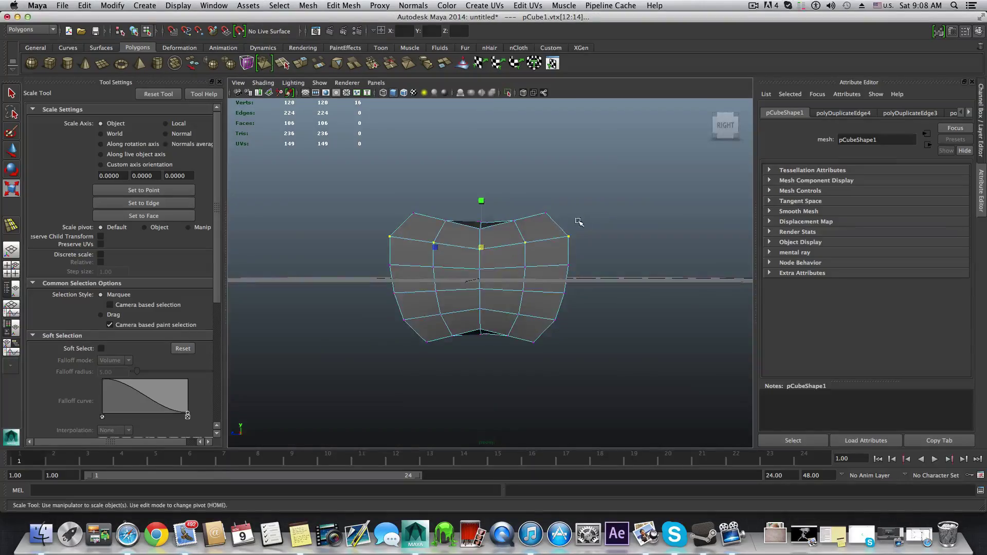
alt+drag(579, 222, 623, 222)
key(3)
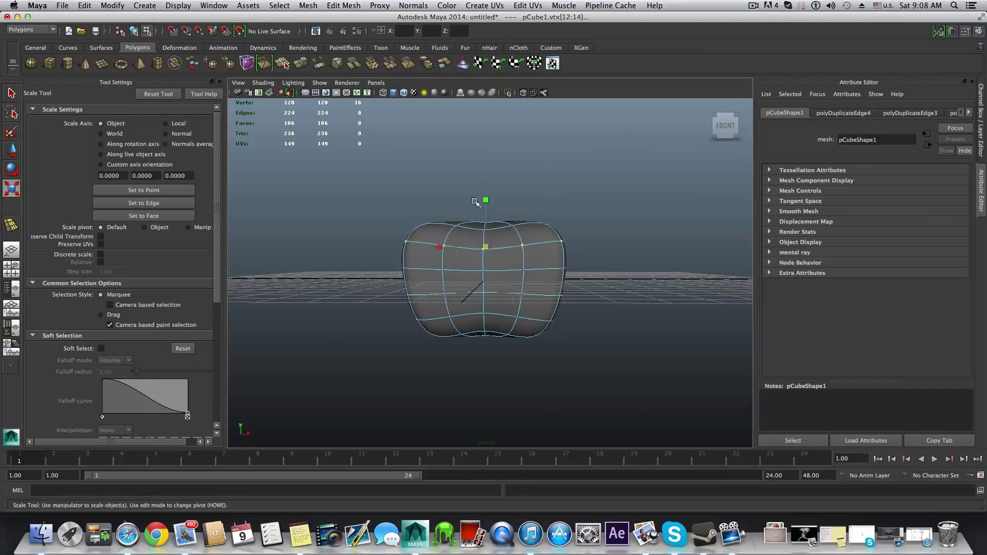
key(F8)
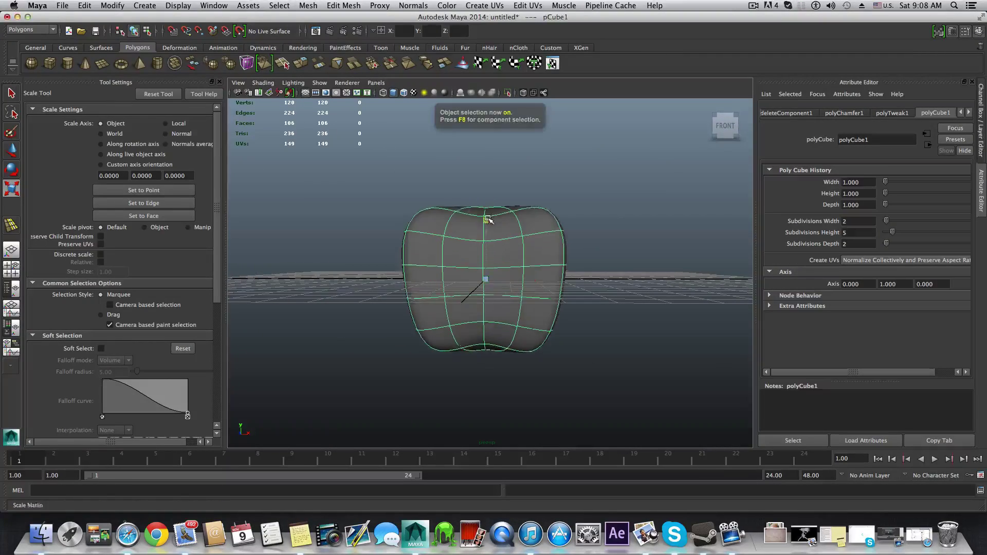
alt+drag(489, 220, 476, 237)
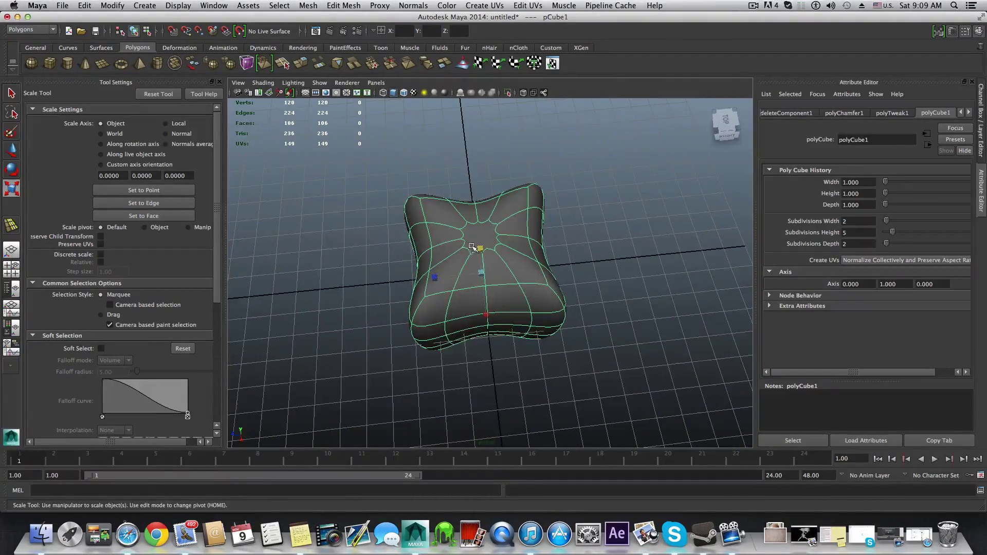
Step: Select the centre faces on the top and bottom and scale them toward each other vertically to form dimples
right_click(475, 234)
right_drag(474, 235, 474, 258)
click(477, 238)
alt+drag(470, 349, 469, 276)
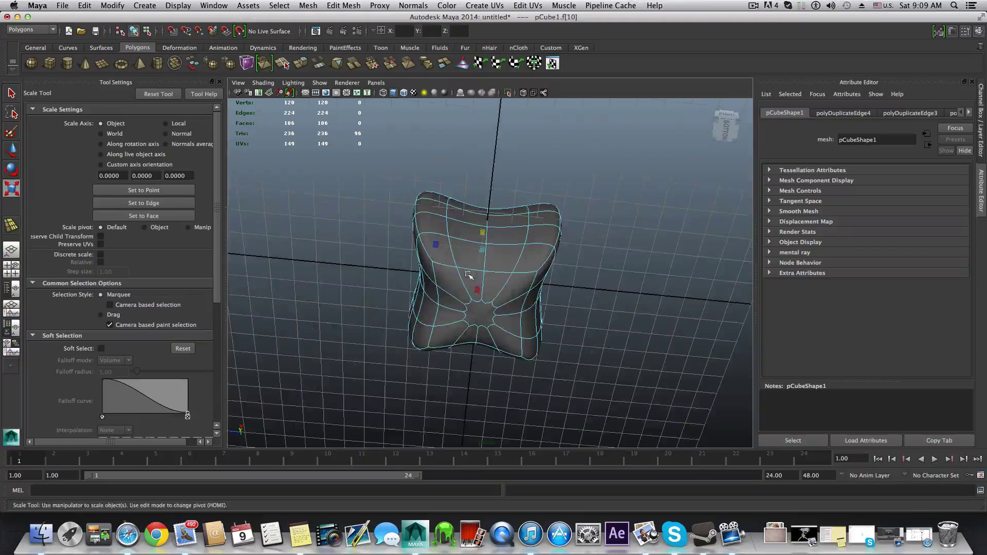
shift+click(473, 314)
alt+drag(477, 313, 483, 339)
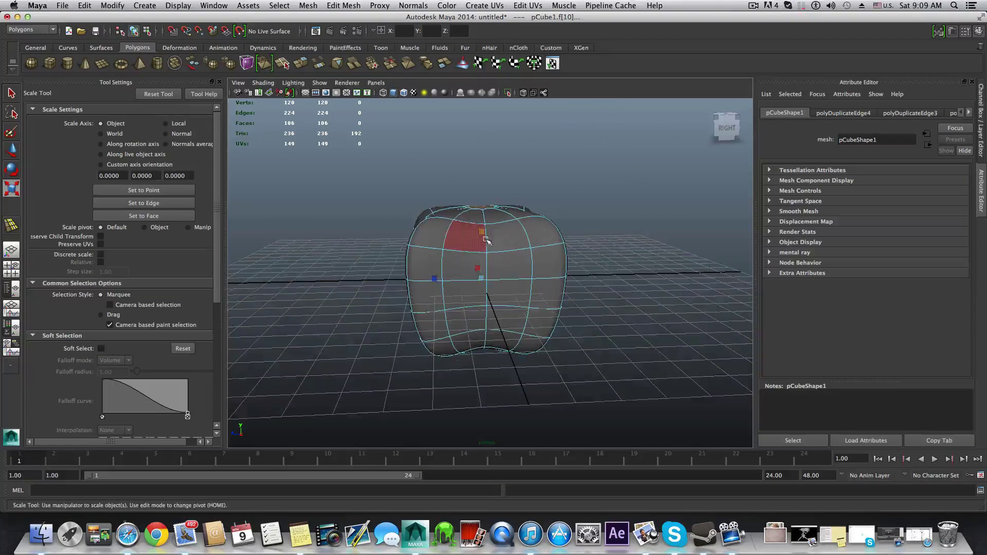
drag(482, 232, 512, 289)
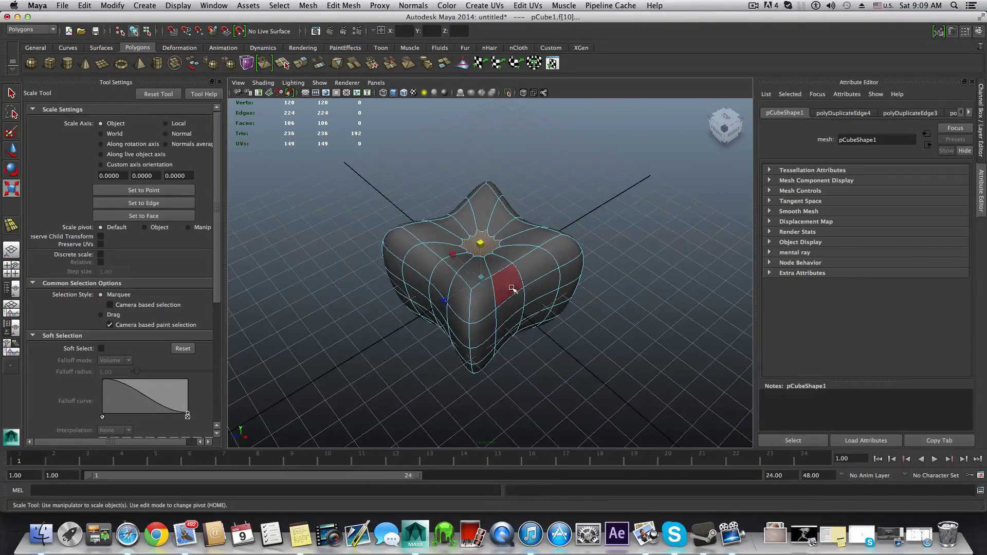
Step: Select three vertices down each side of one corner lobe and scale both columns apart to make the lobe fuller
right_click(509, 291)
right_drag(462, 294, 461, 294)
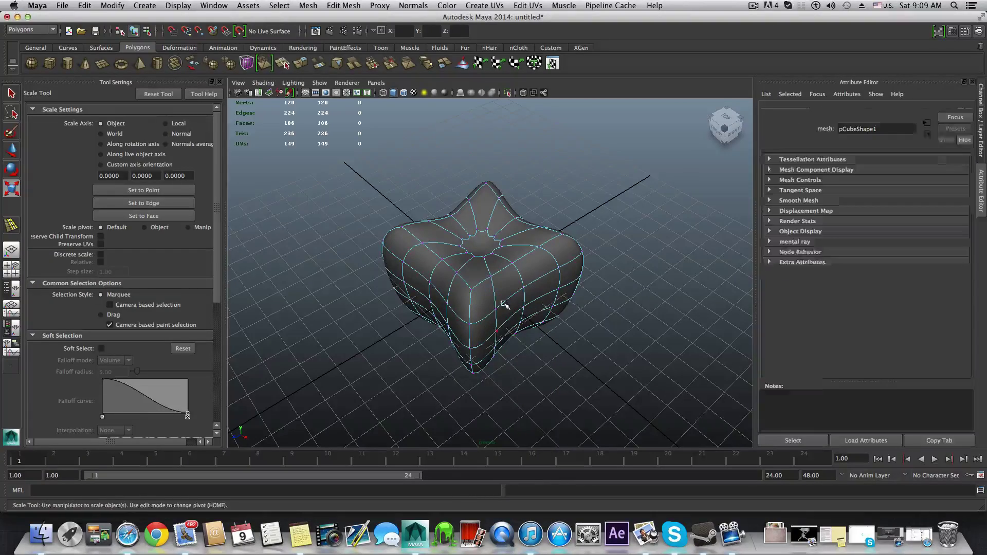
click(497, 310)
key(q)
shift+click(496, 310)
mouse_move(497, 310)
alt+mouse_down()
mouse_move(484, 347)
mouse_move(470, 345)
mouse_move(535, 346)
mouse_move(513, 304)
alt+mouse_up()
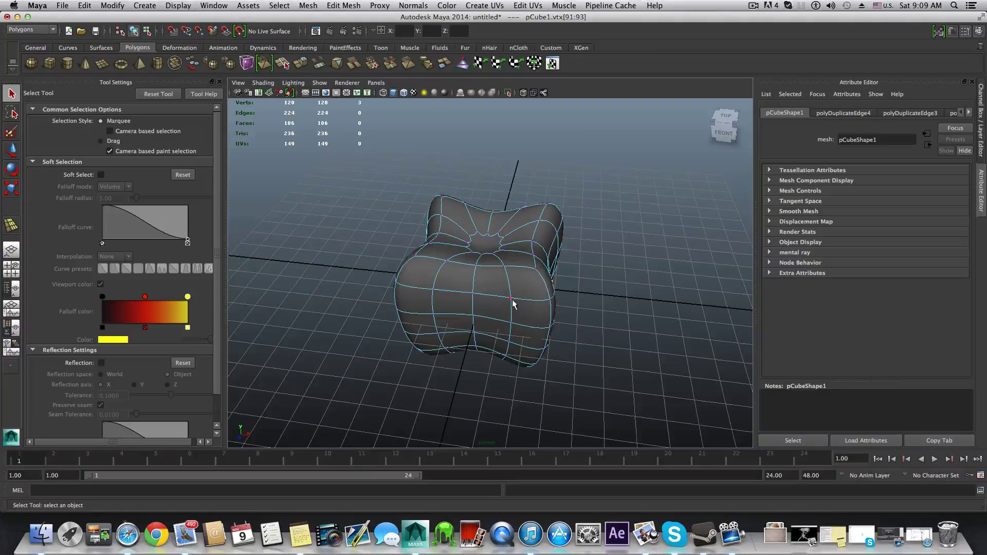
shift+click(508, 343)
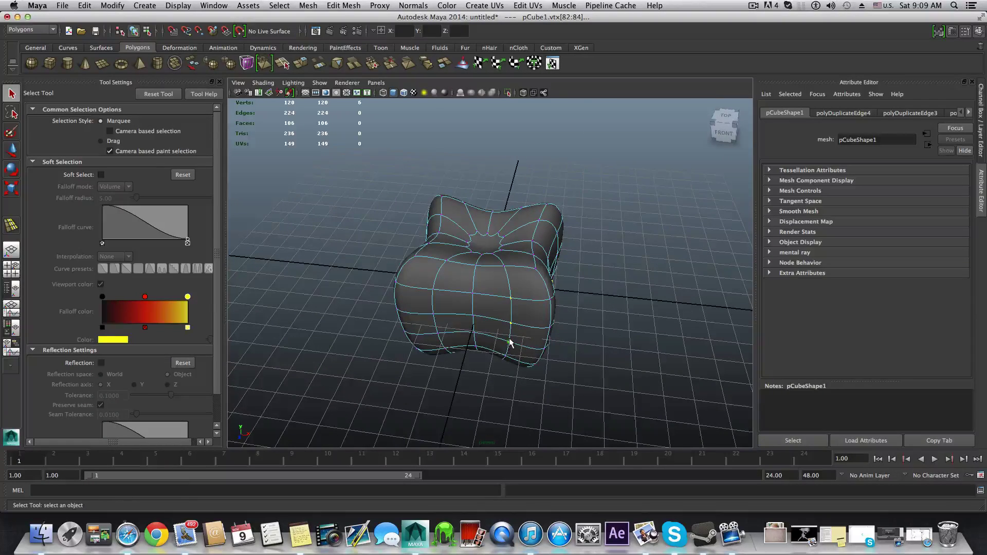
alt+drag(509, 343, 470, 342)
key(r)
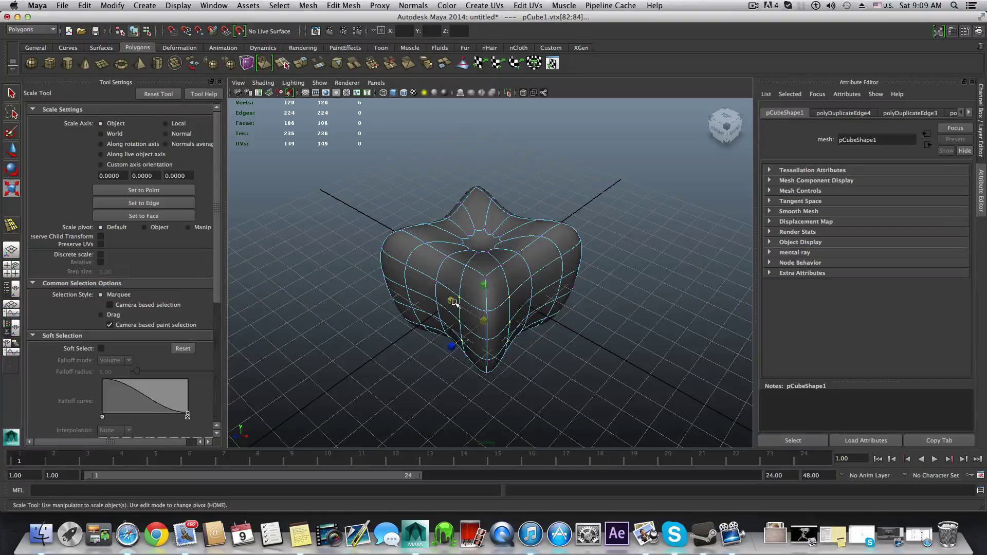
drag(455, 303, 452, 303)
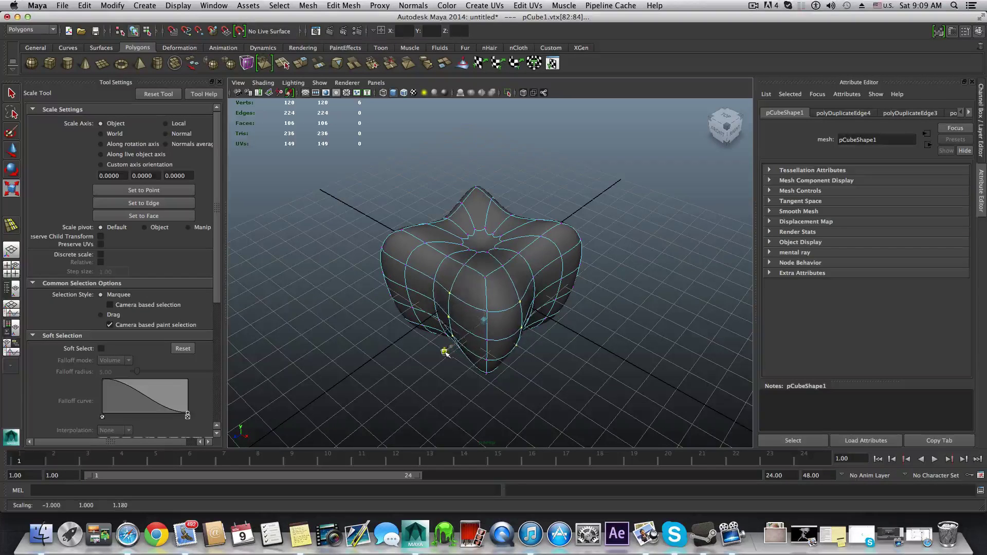
Step: Select all vertices in the upper half of the apple, move them up and scale them slightly larger
alt+drag(452, 342, 462, 316)
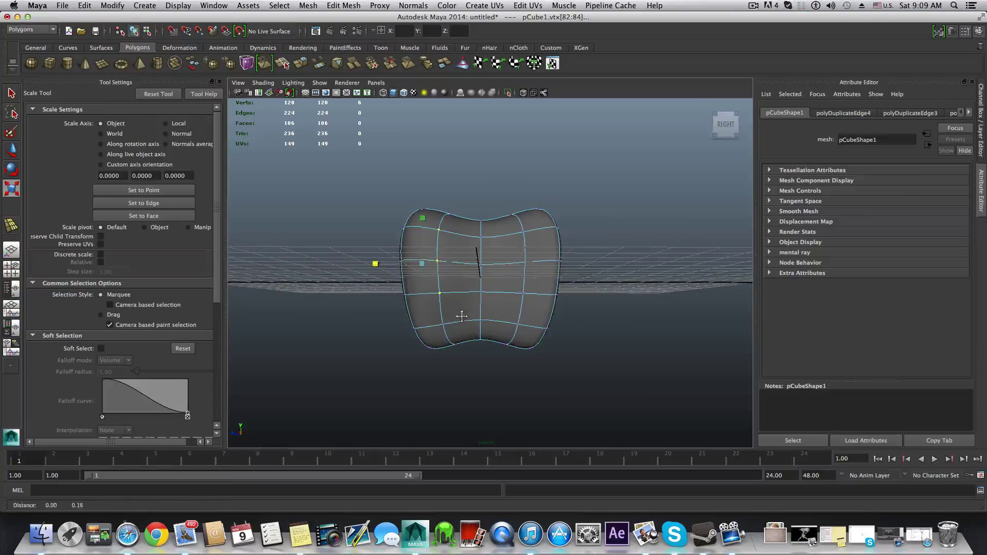
right_drag(467, 251, 438, 253)
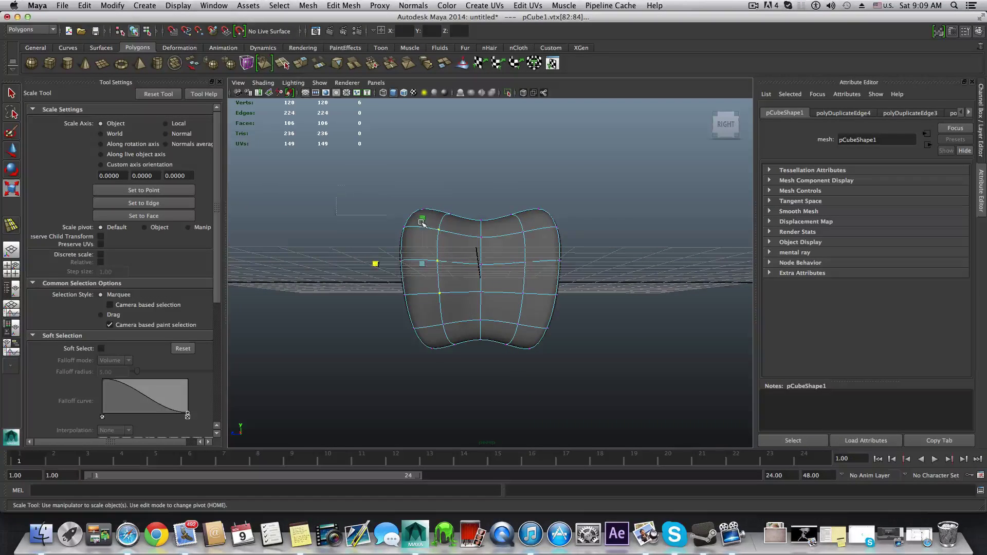
double_click(498, 236)
key(w)
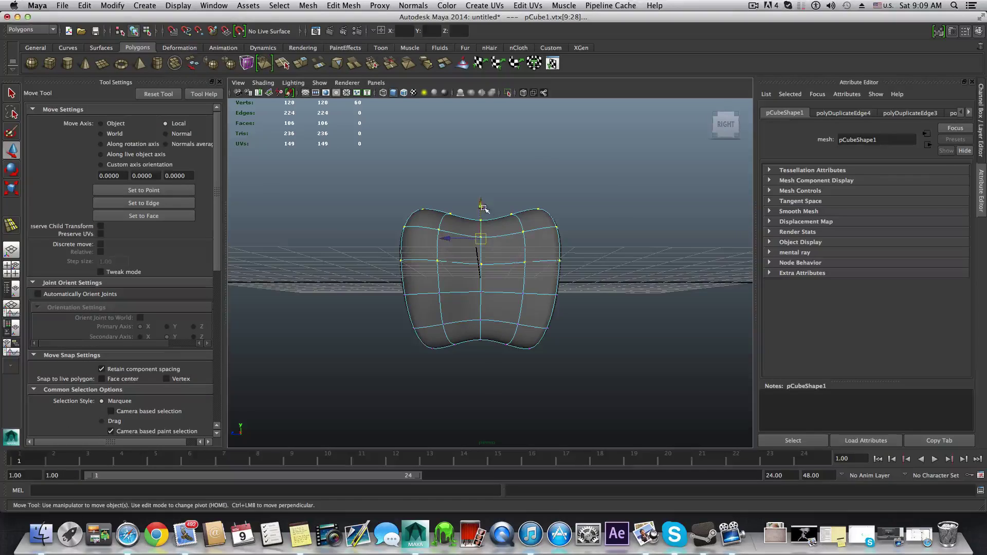
drag(483, 207, 479, 196)
key(r)
click(483, 229)
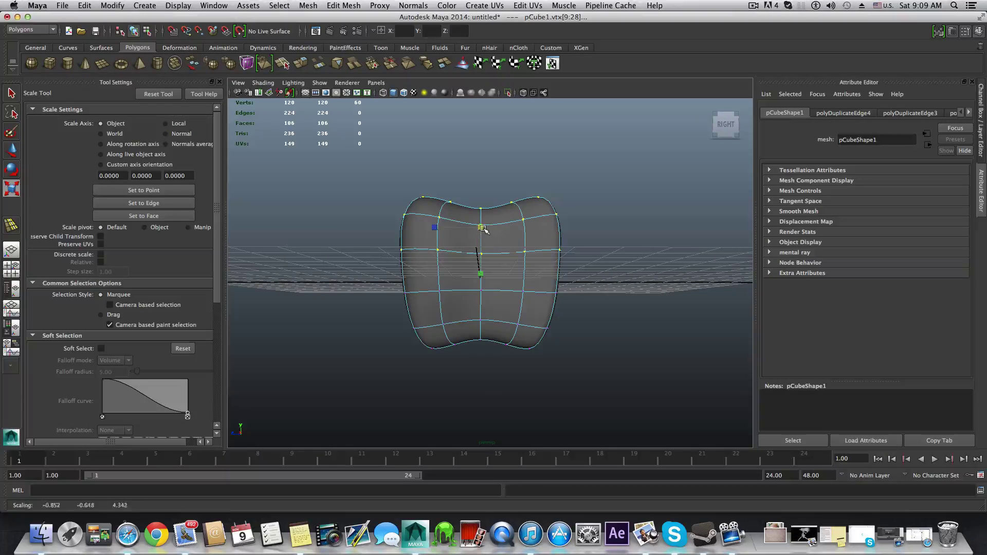
drag(483, 230, 597, 284)
Step: Select the upper vertices of the middle column on the front side and push them inward to deepen the groove
alt+drag(512, 309, 526, 259)
click(533, 262)
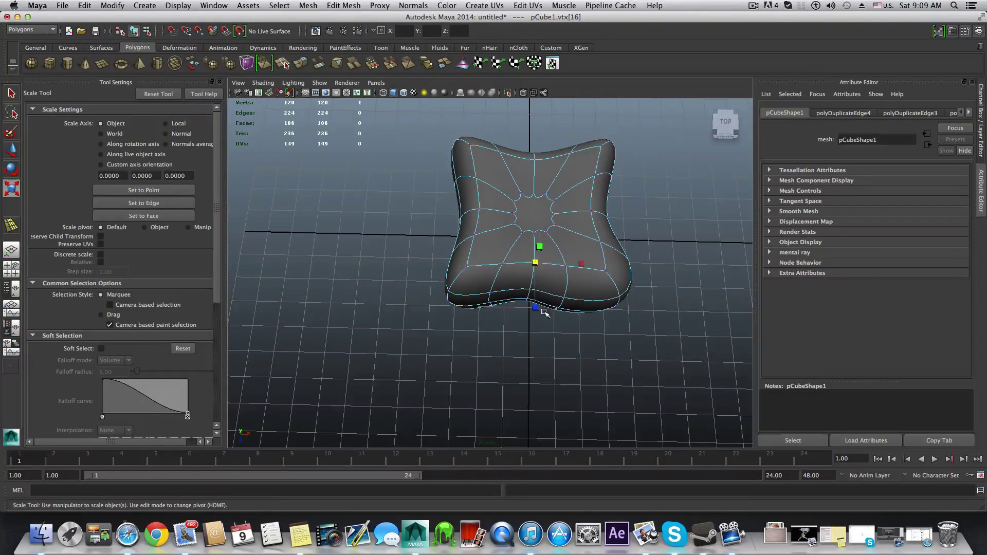
alt+drag(545, 306, 557, 280)
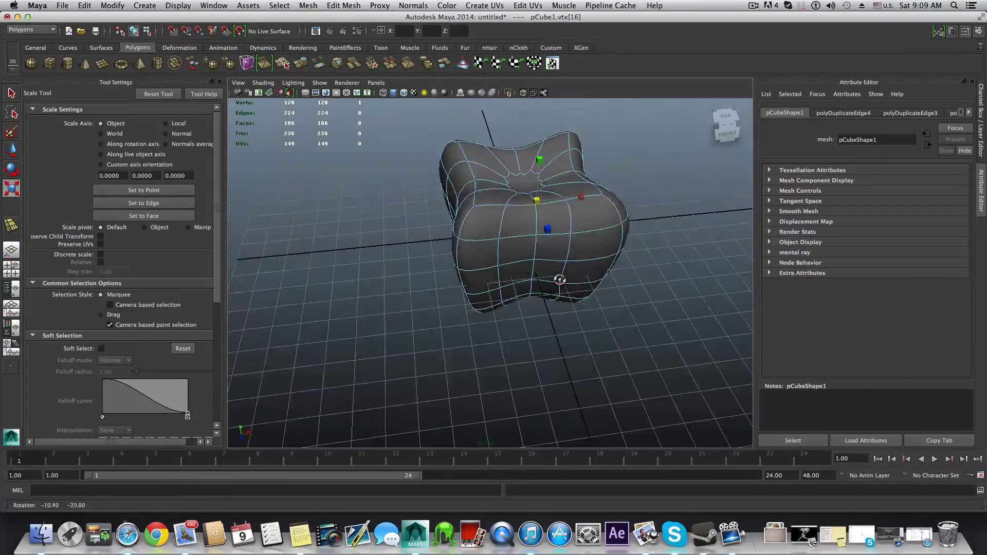
shift+double_click(535, 236)
alt+drag(535, 215, 533, 217)
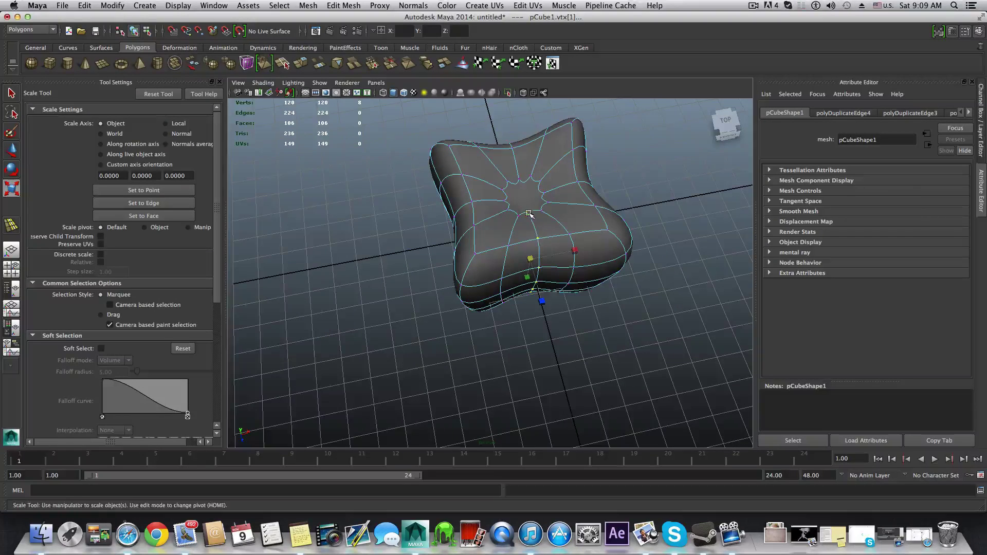
click(528, 213)
alt+drag(555, 307, 541, 237)
shift+double_click(530, 298)
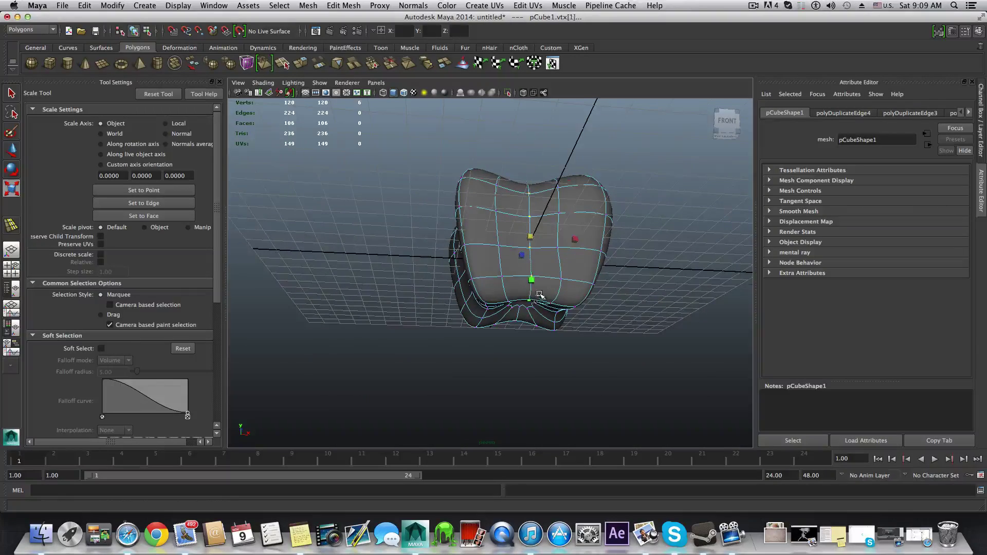
alt+drag(539, 293, 497, 370)
key(w)
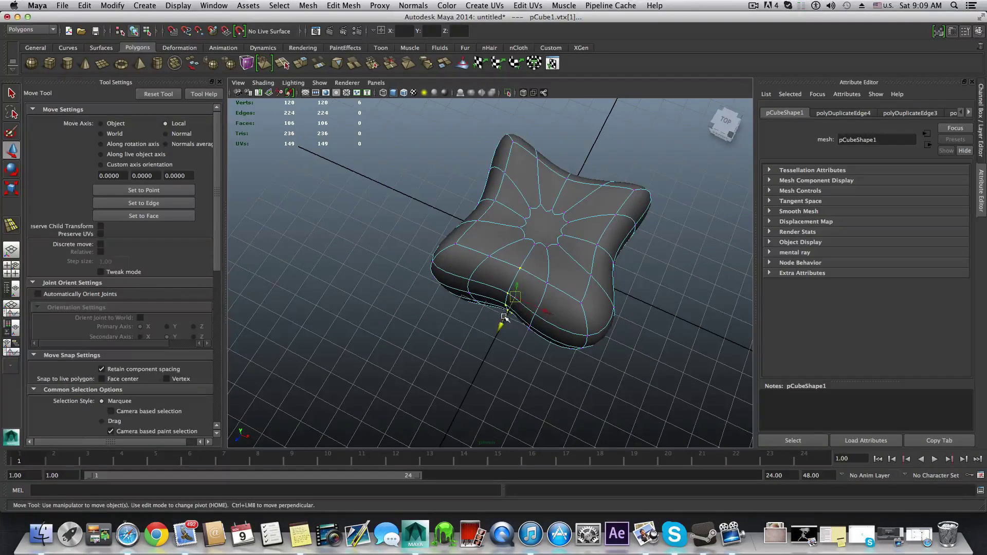
drag(505, 317, 566, 307)
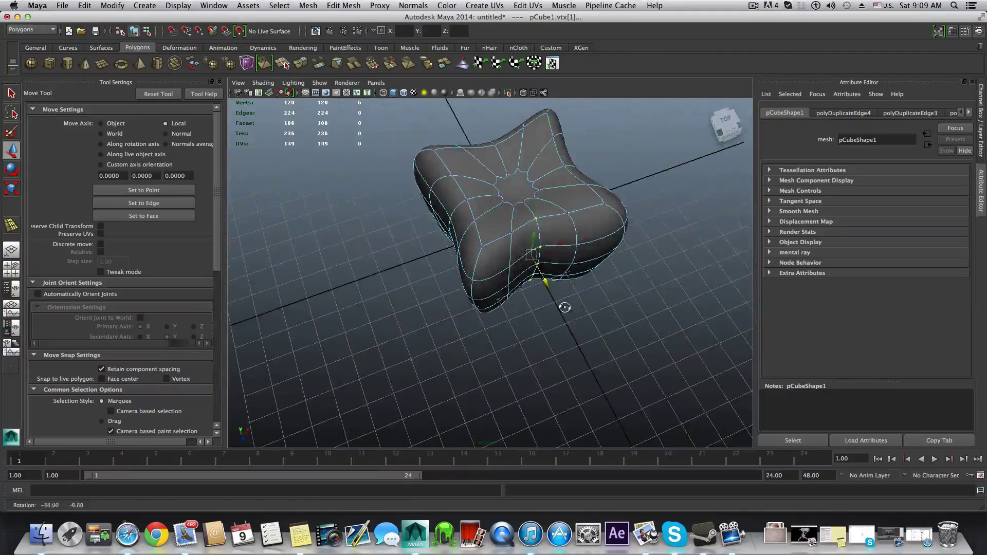
Step: Select the three vertices in the column beside the front groove and move them sideways
click(511, 267)
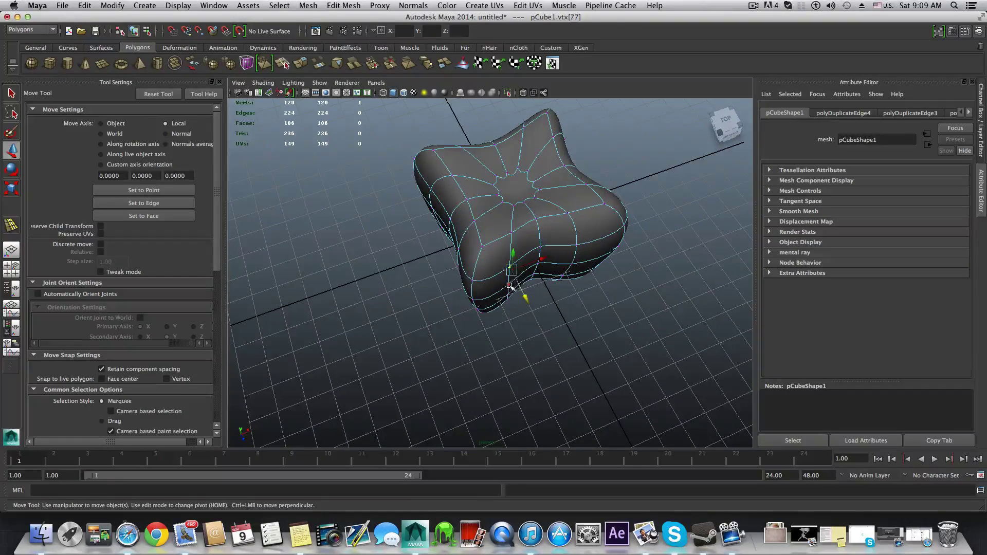
shift+click(509, 285)
alt+drag(502, 284, 504, 326)
shift+click(501, 285)
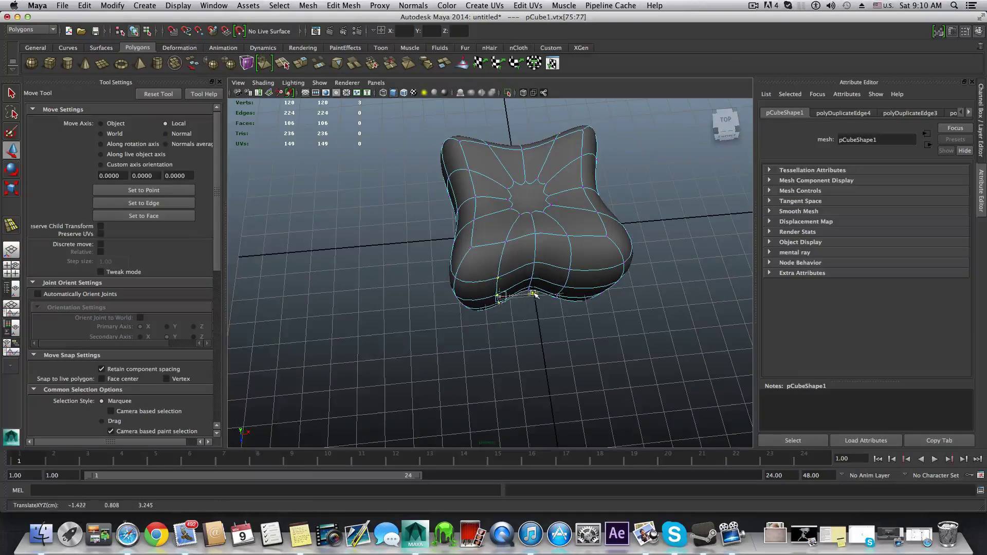
Step: Select the column of vertices at each lobe's sharp corner, one lobe at a time, and move it inward to blunt the point
alt+drag(538, 291, 473, 314)
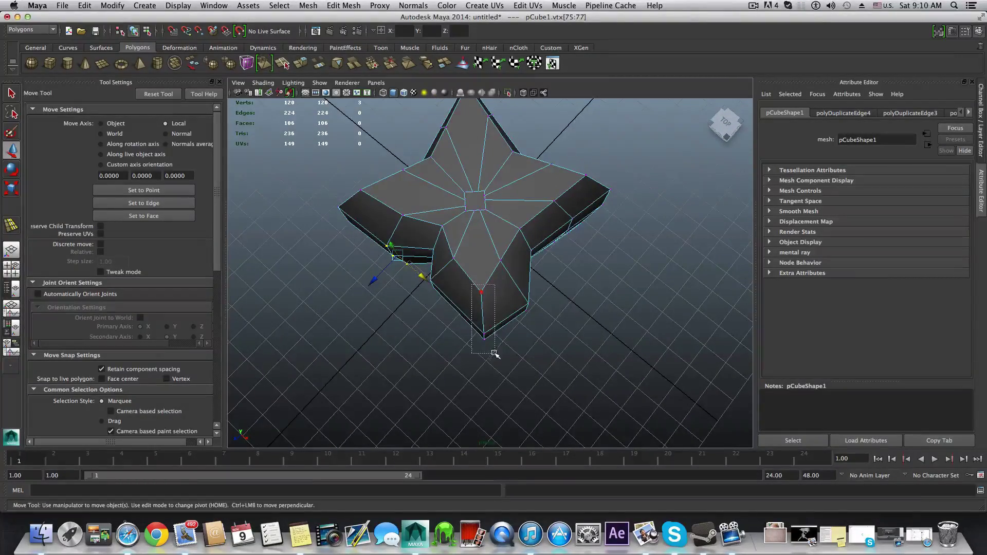
drag(495, 353, 495, 353)
alt+drag(495, 354, 588, 340)
alt+middle_drag(588, 340, 463, 317)
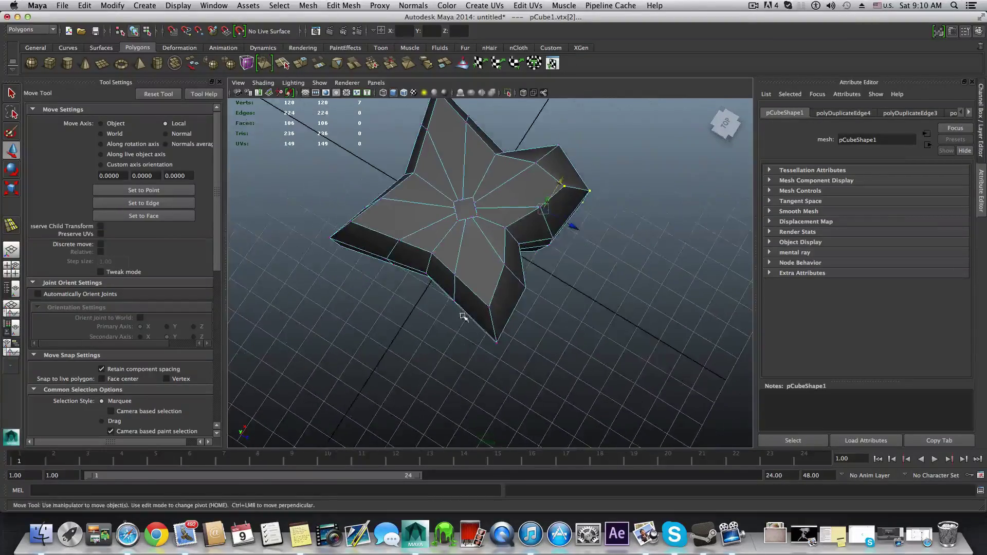
drag(504, 369, 504, 368)
alt+drag(504, 367, 506, 275)
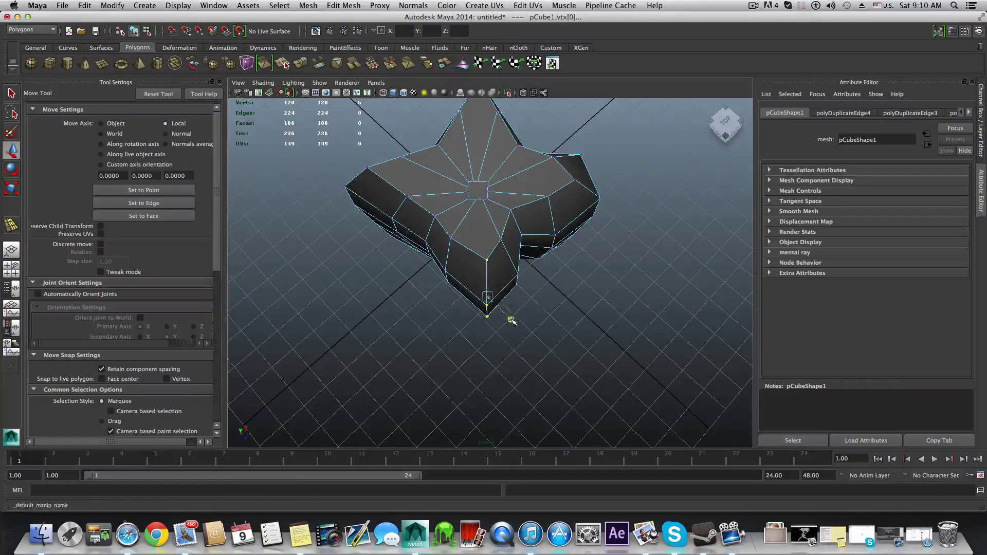
alt+drag(507, 317, 456, 305)
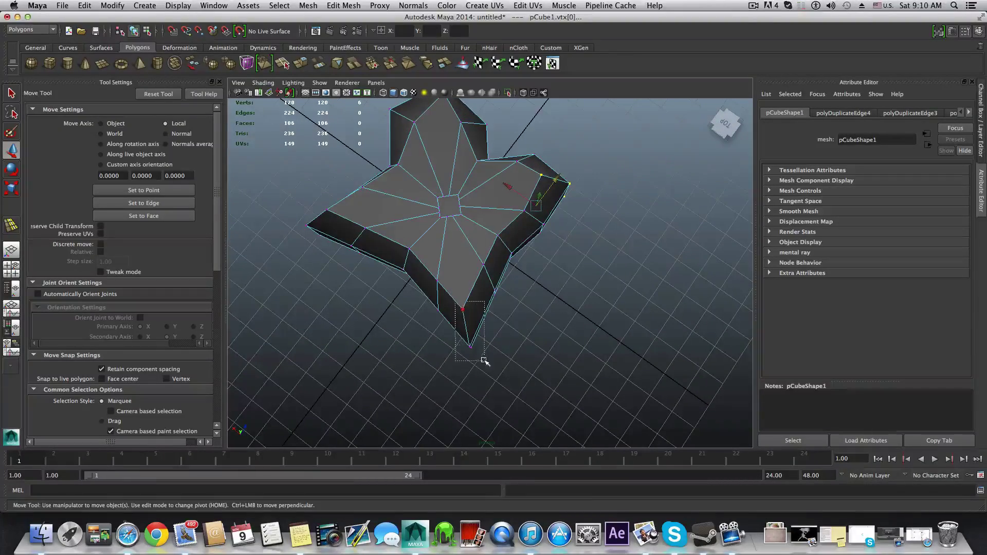
drag(484, 360, 485, 362)
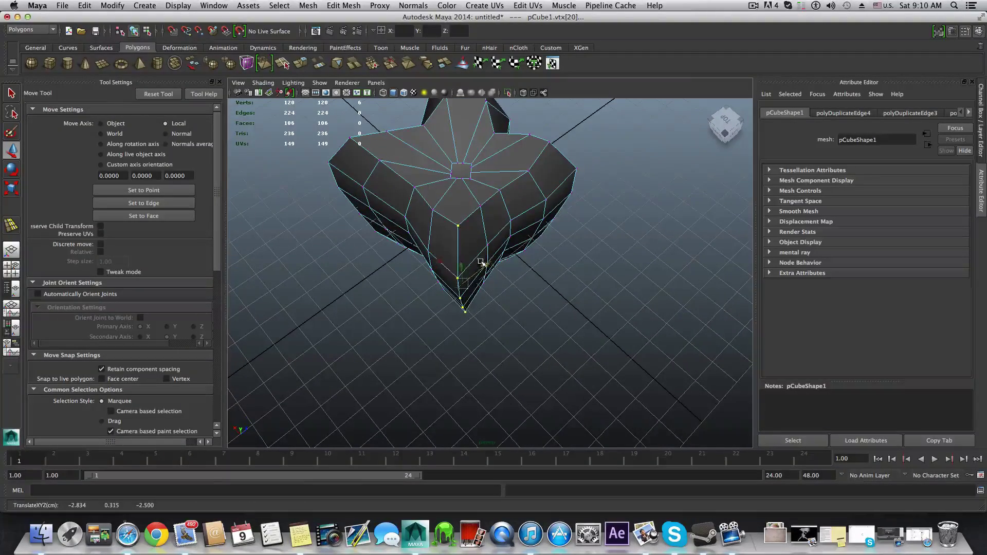
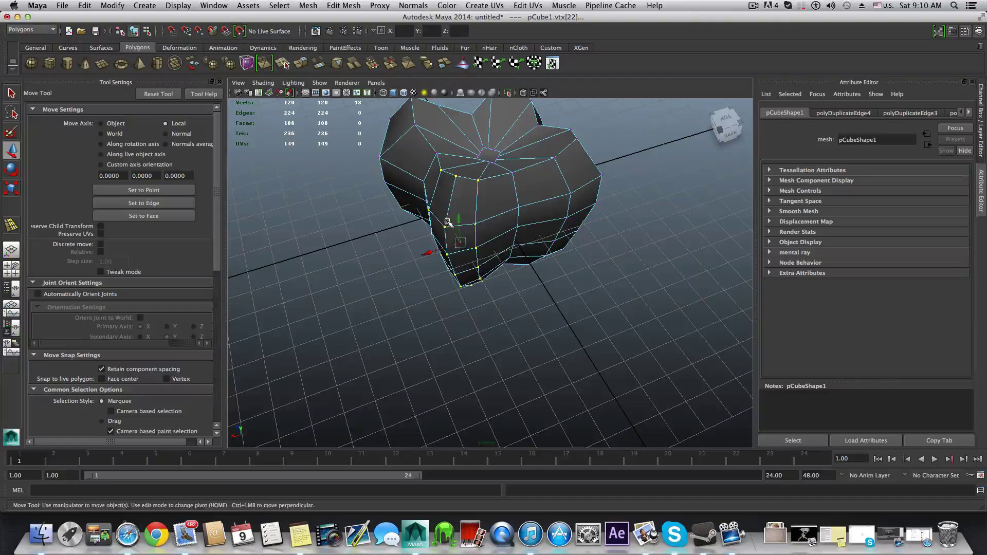
Step: Scale the selected vertex columns of the corner lobe to make the lobe fuller
key(r)
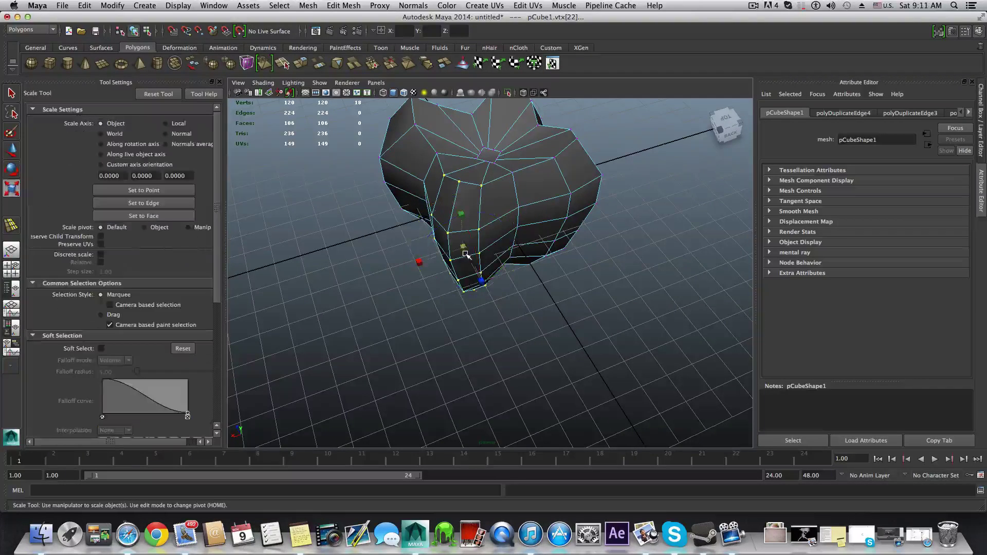
drag(482, 282, 579, 330)
drag(506, 350, 488, 227)
Step: Select the three vertices in the column beside the back groove and move them sideways toward the groove
click(483, 267)
alt+drag(492, 296, 458, 268)
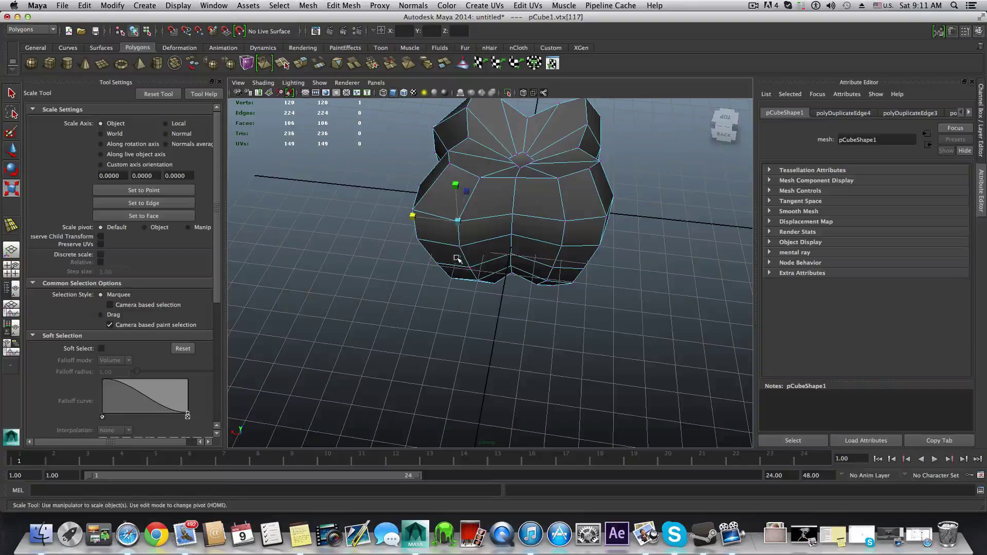
shift+click(460, 247)
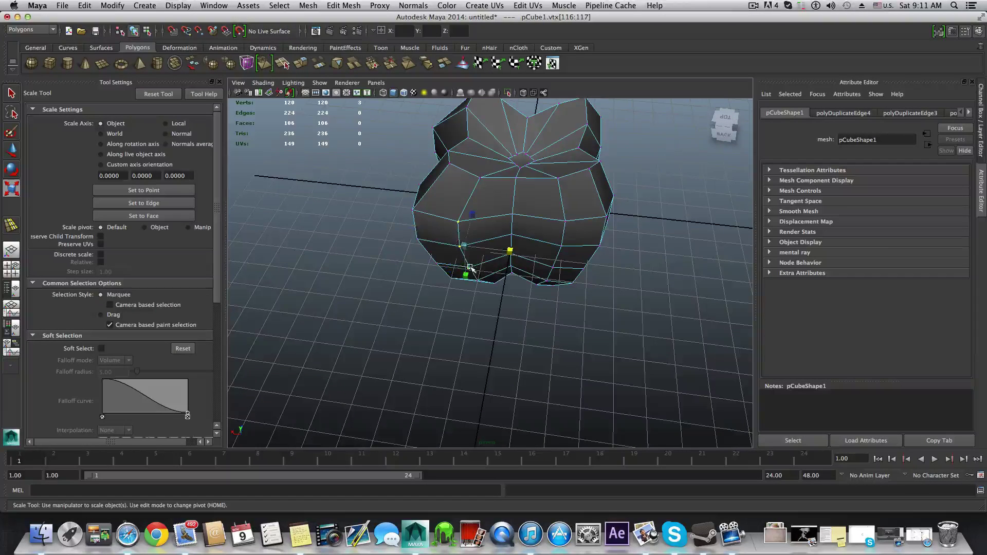
key(w)
middle_drag(434, 242, 442, 243)
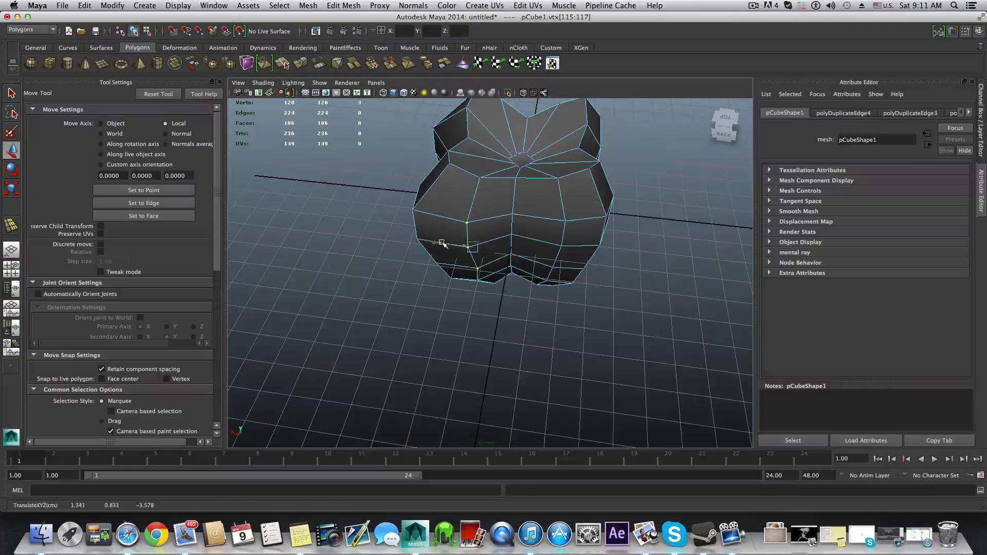
Step: Preview the mesh smoothed, then select the vertices running down the left-side groove and move them to adjust its depth
alt+drag(474, 250, 436, 372)
click(441, 244)
key(3)
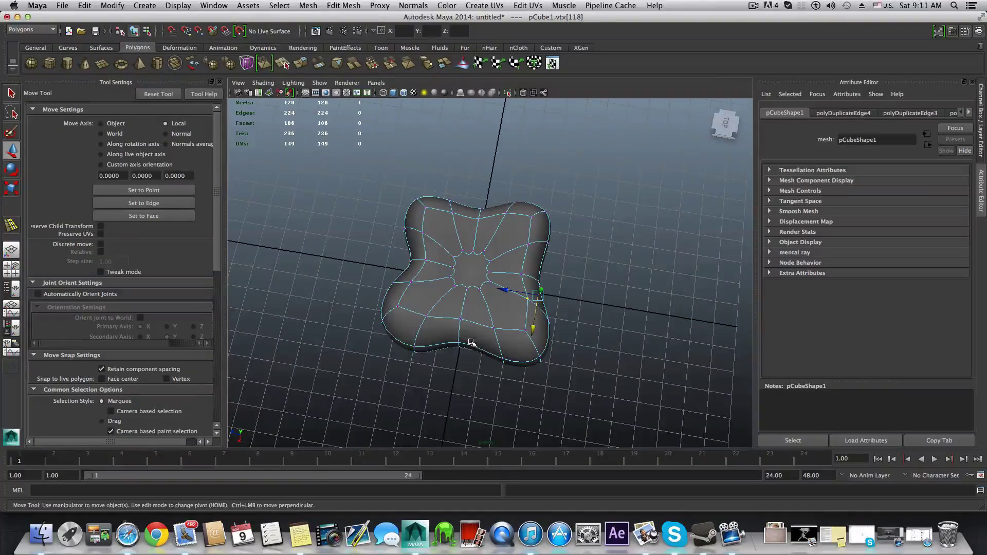
alt+drag(472, 343, 408, 363)
alt+drag(476, 304, 405, 383)
shift+double_click(473, 321)
drag(513, 263, 476, 281)
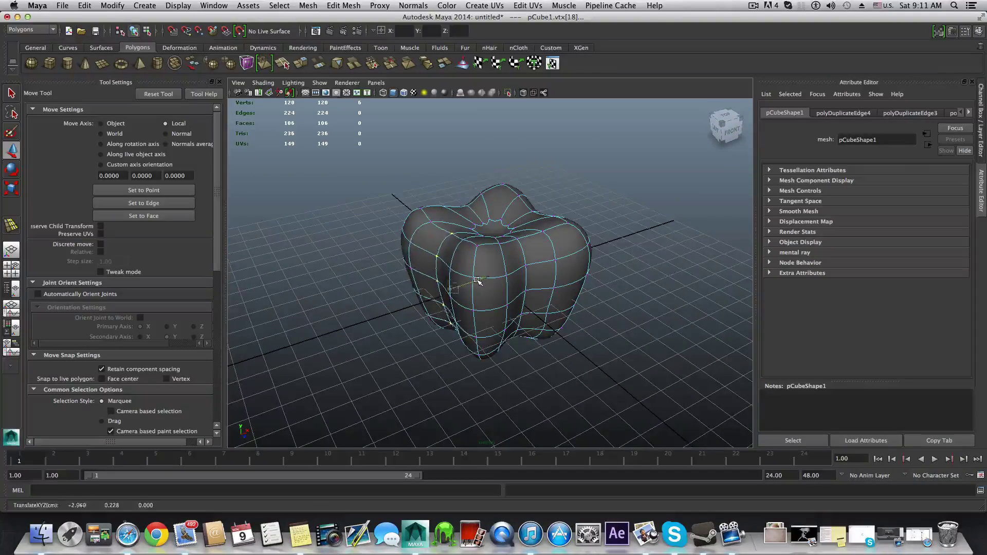
Step: Return to the unsmoothed display and select the small face at the centre of the apple's top
alt+drag(466, 282, 512, 265)
click(504, 314)
alt+drag(504, 313, 408, 266)
key(1)
alt+drag(425, 220, 469, 264)
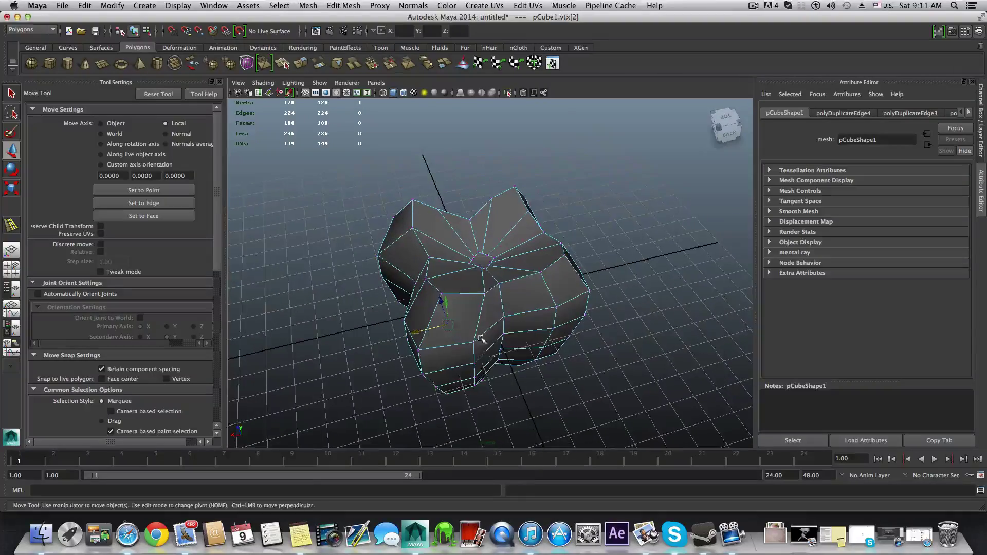
right_drag(478, 268, 479, 291)
click(485, 262)
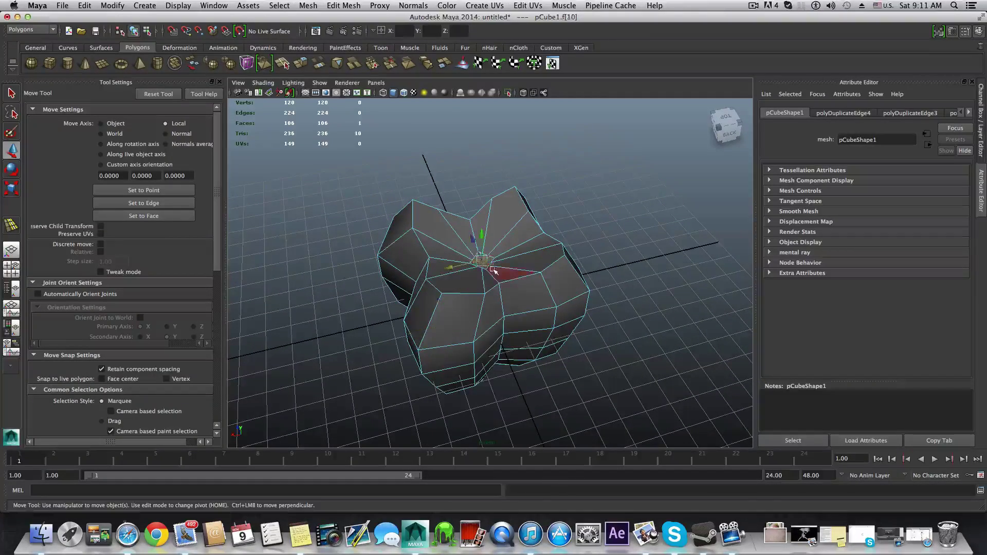
key(3)
mouse_move(503, 279)
alt+mouse_down()
mouse_move(476, 306)
mouse_move(474, 195)
mouse_move(492, 314)
mouse_move(509, 315)
mouse_move(470, 348)
mouse_move(497, 287)
alt+mouse_up()
key(r)
key(w)
key(1)
key(r)
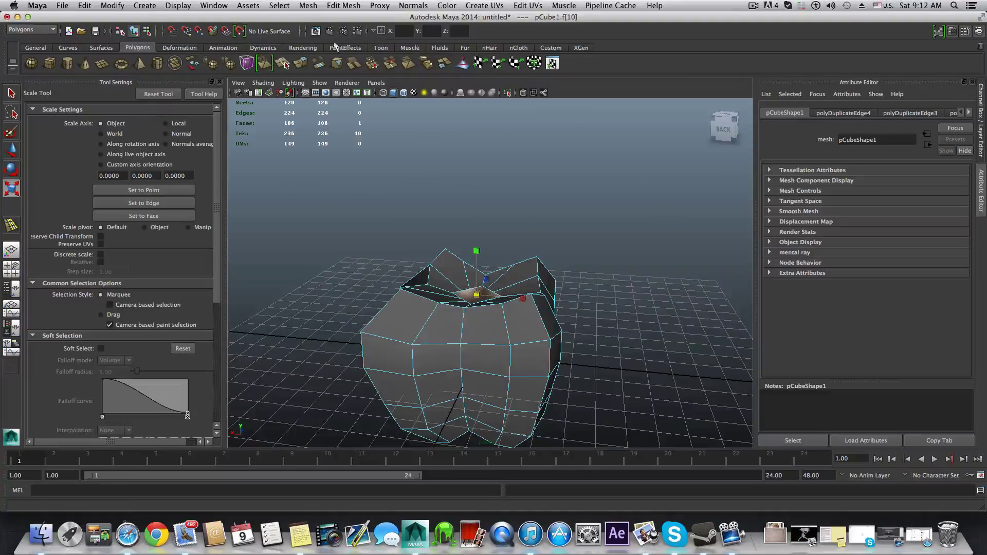
click(303, 64)
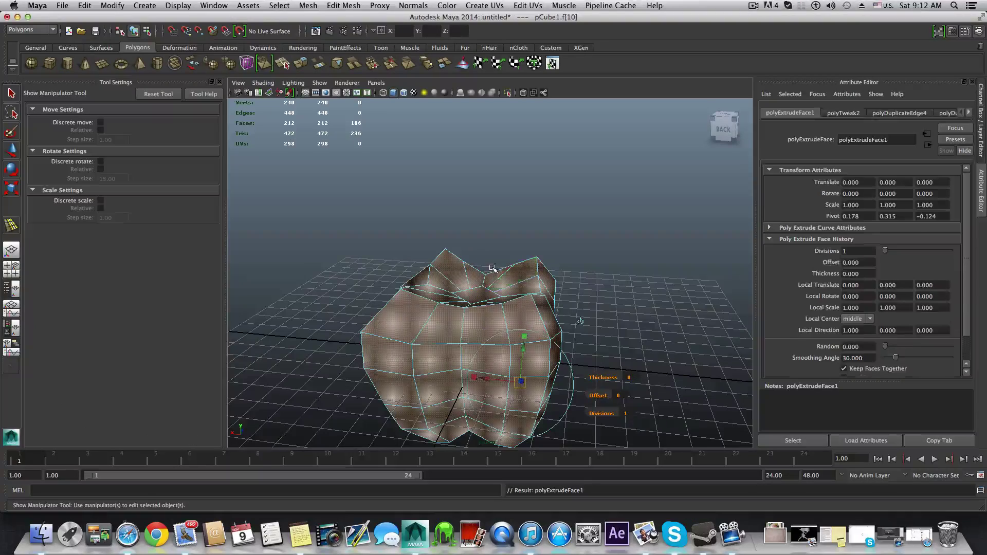
key(ctrl+z)
key(ctrl+z)
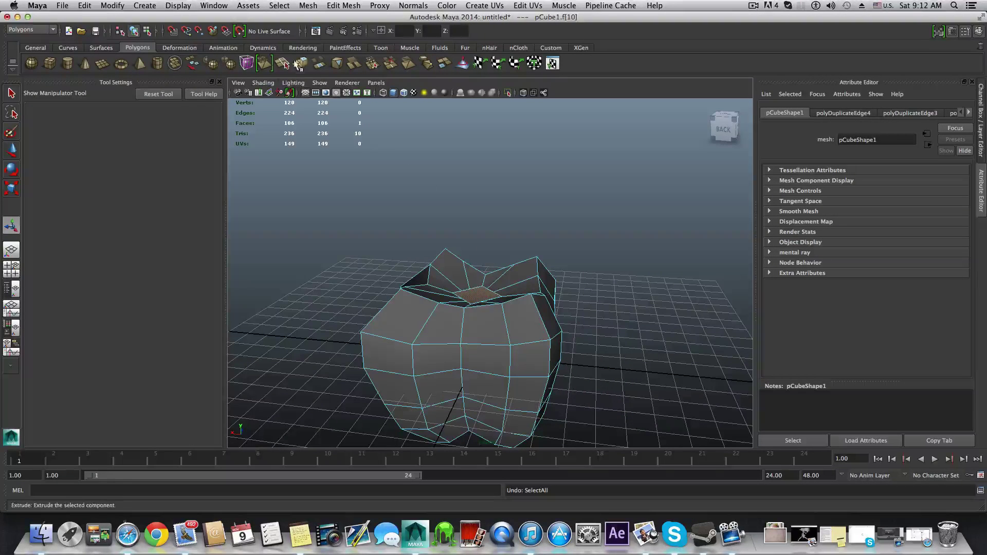
Step: Extrude the top centre face, push it down to a local Z translate of -0.461 and scale it to 0.648
click(301, 64)
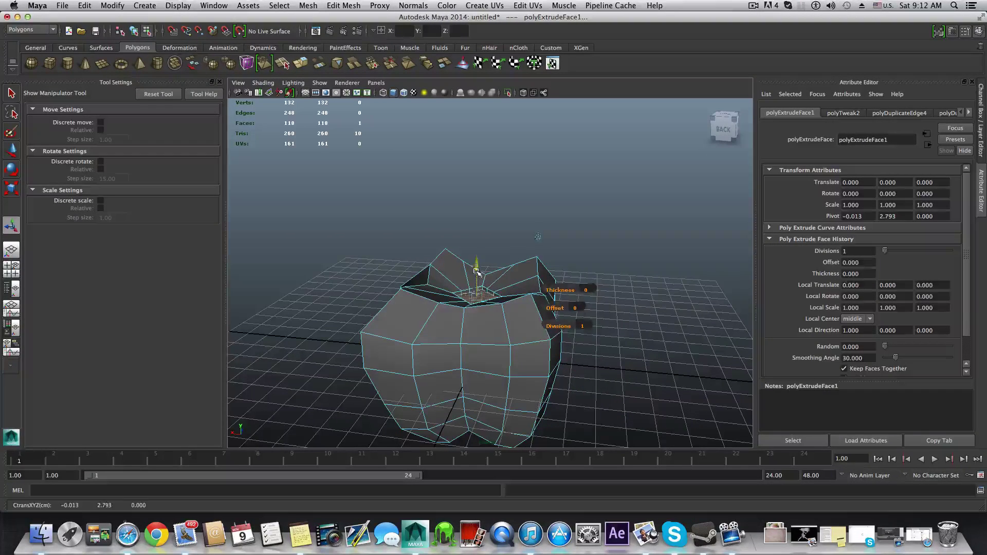
alt+drag(537, 238, 540, 250)
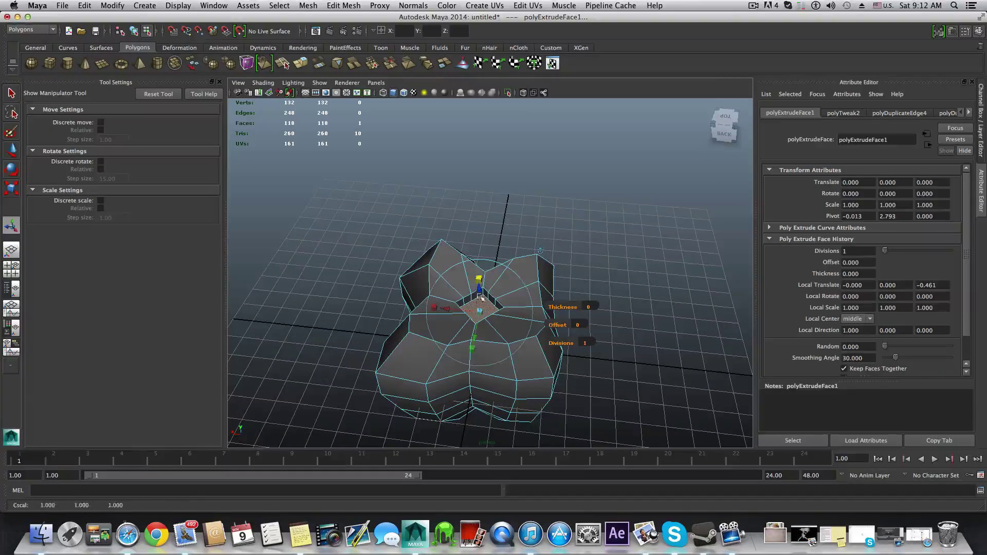
drag(472, 313, 470, 313)
alt+drag(471, 313, 381, 354)
key(3)
alt+middle_drag(456, 355, 473, 331)
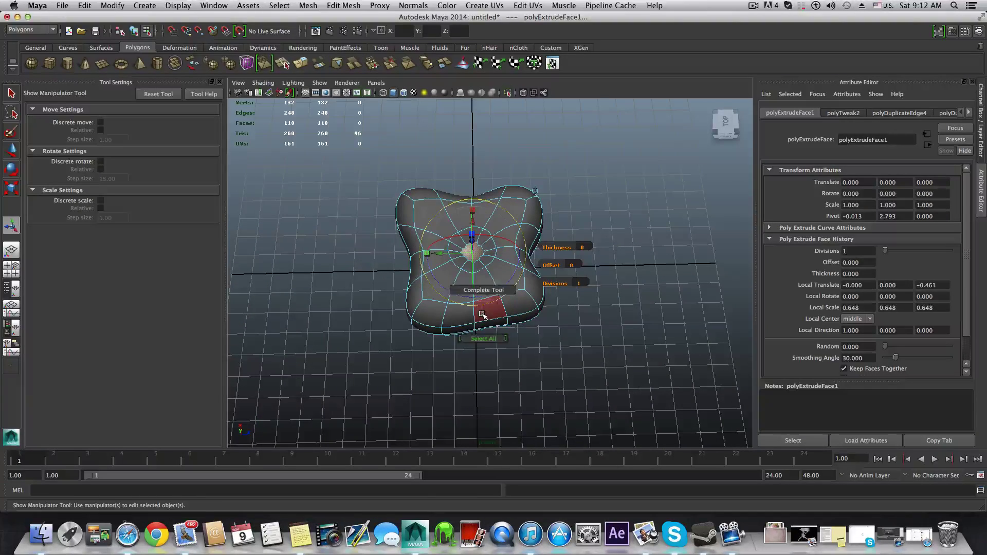
Step: Clear the face selection and examine the apple's shape from above and the sides, both smoothed and unsmoothed
key(F8)
key(F8)
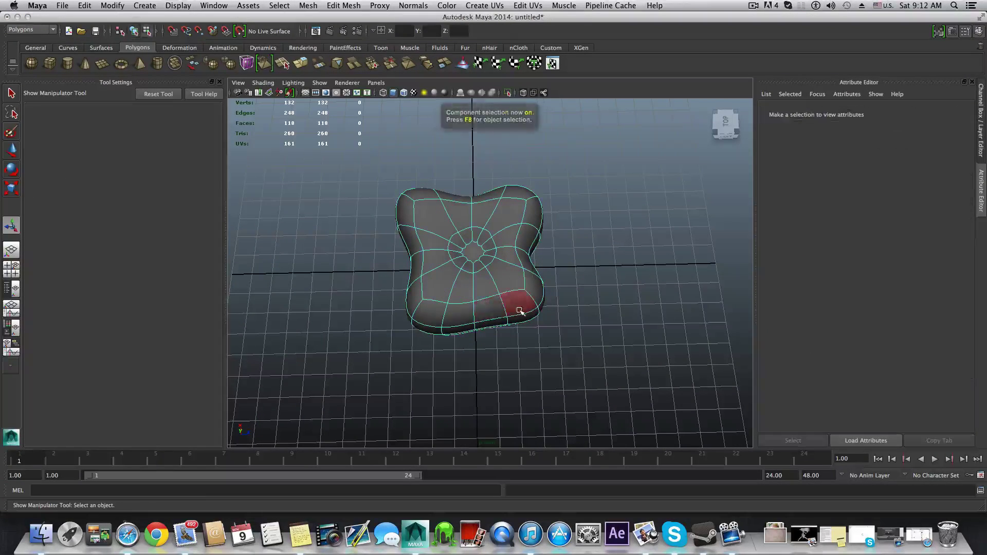
alt+drag(515, 309, 419, 283)
key(F8)
key(F8)
key(F8)
alt+drag(502, 313, 448, 307)
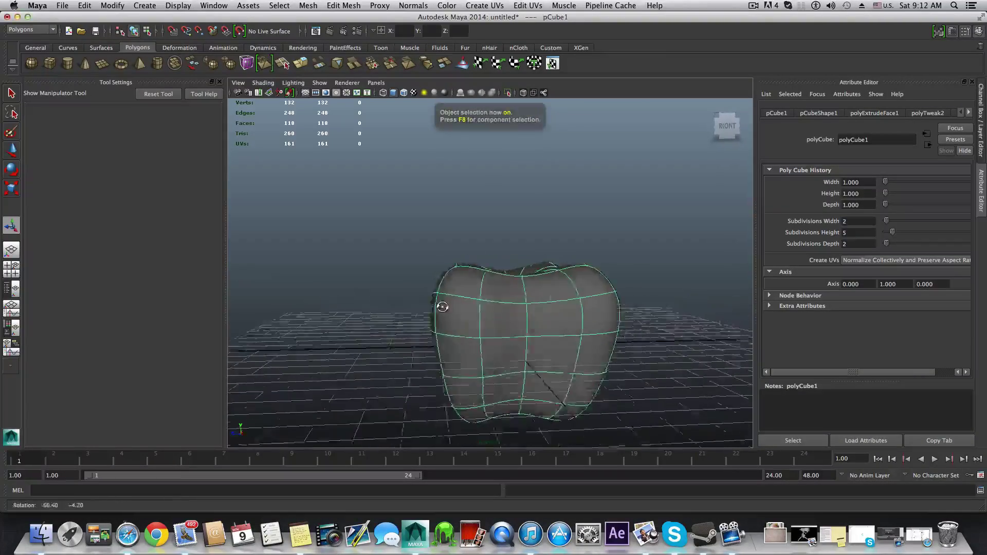
alt+drag(549, 336, 481, 354)
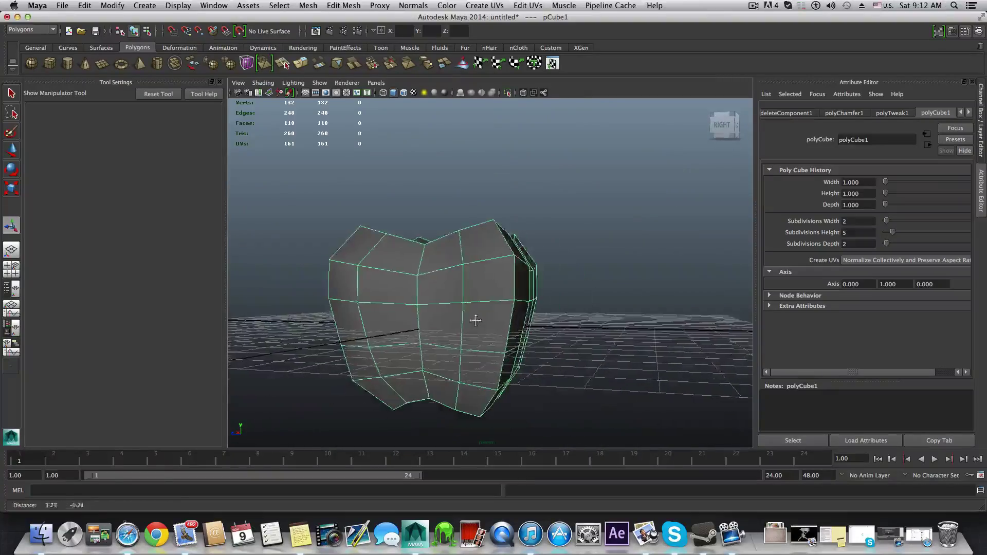
mouse_move(423, 316)
alt+mouse_down()
mouse_move(450, 390)
mouse_move(460, 350)
mouse_move(449, 327)
mouse_move(463, 355)
mouse_move(456, 337)
mouse_move(411, 324)
alt+mouse_up()
alt+middle_drag(411, 324, 493, 334)
alt+drag(492, 333, 462, 312)
Step: Select a block of 12 faces wrapping around the corner lobe between the back and left sides for the bite
right_drag(489, 311, 490, 319)
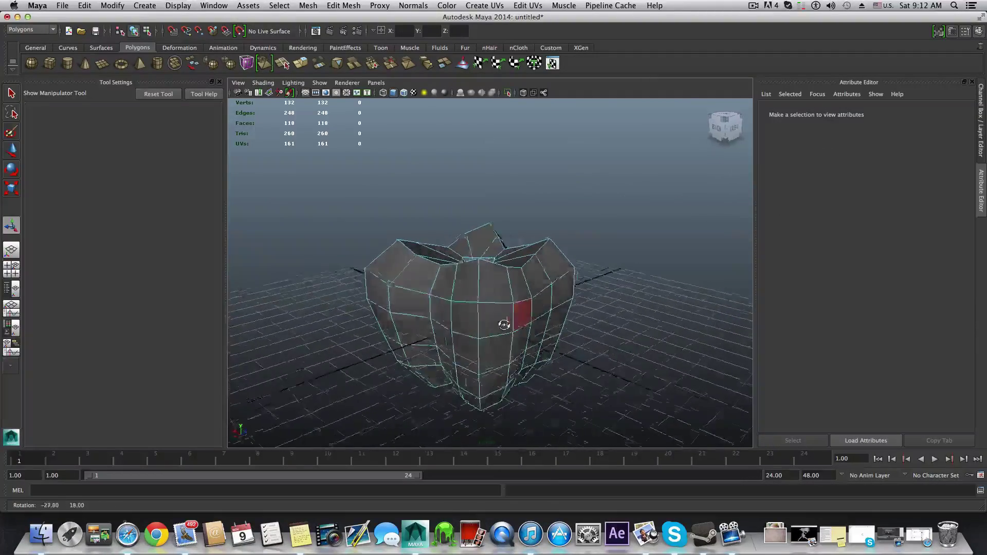
click(455, 311)
shift+click(433, 316)
shift+click(461, 339)
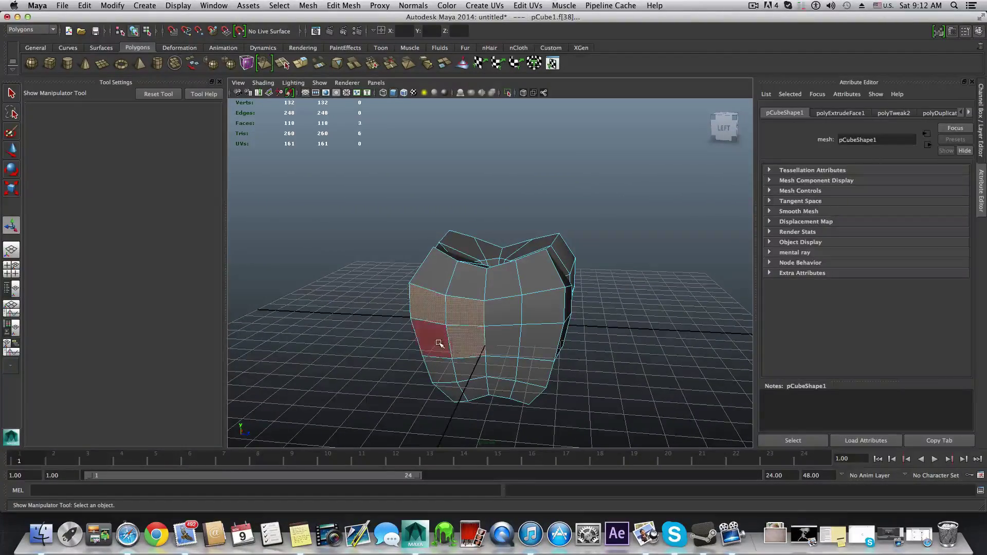
alt+drag(453, 369, 475, 352)
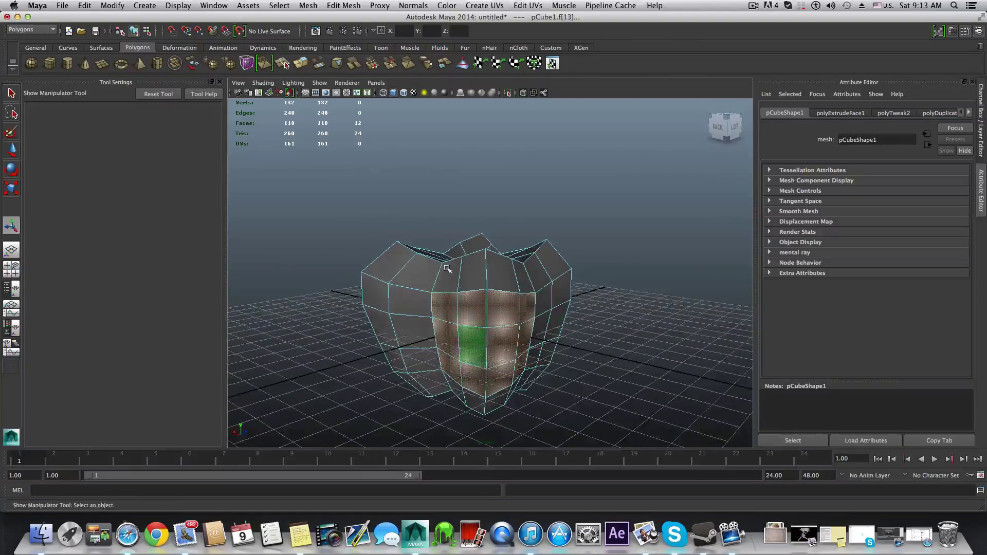
Step: Extrude the 12 selected bite faces and scale them uniformly to 0.717
click(300, 63)
alt+drag(432, 309, 461, 299)
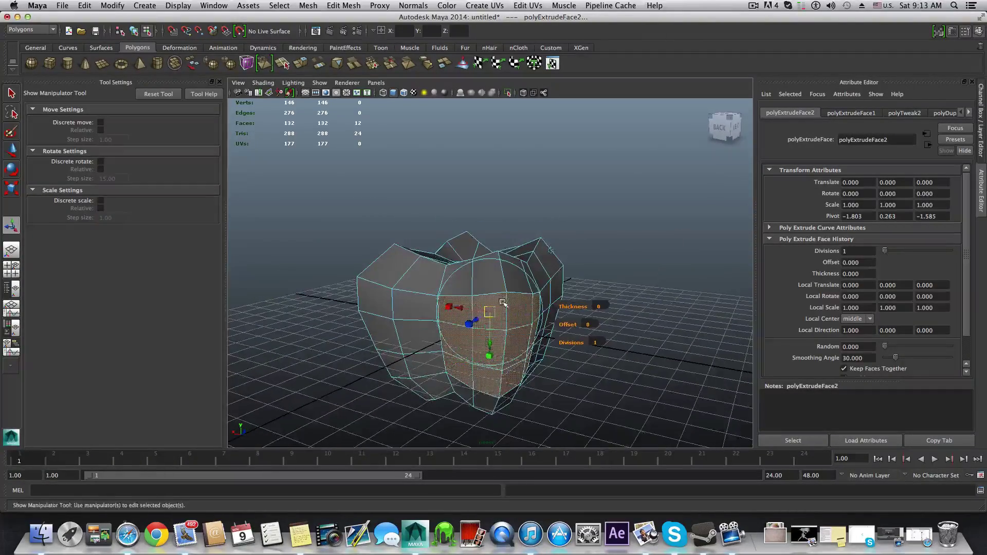
click(449, 307)
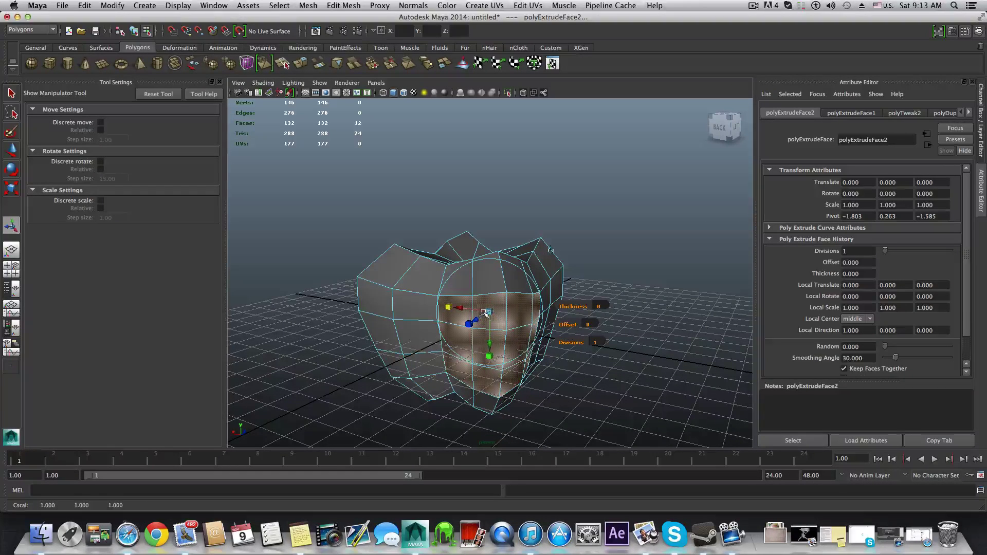
drag(490, 313, 416, 335)
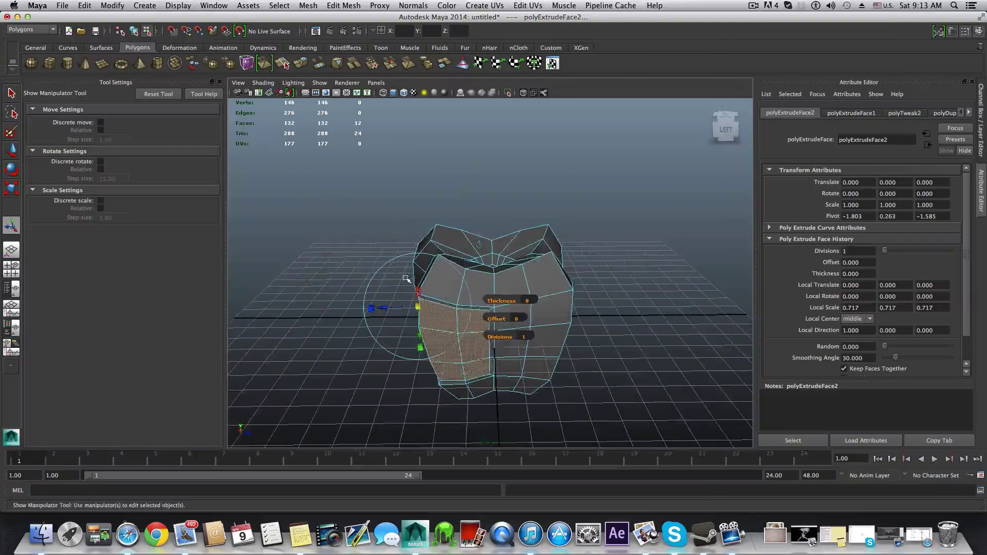
Step: Extrude the bite faces again and push them into the apple to a local Z translate of -0.966
click(301, 62)
drag(388, 307, 409, 309)
alt+drag(410, 309, 434, 321)
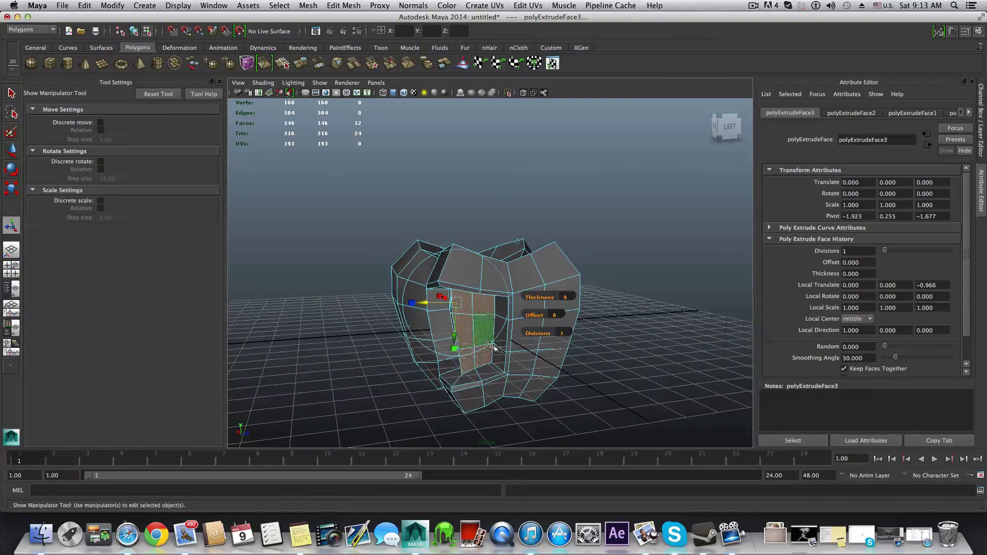
alt+drag(489, 334, 465, 321)
Step: Select the four vertices of the central column on the bite's inner wall and move them deeper into the apple
key(F8)
right_drag(473, 312, 431, 311)
alt+drag(431, 311, 479, 324)
click(482, 322)
shift+click(482, 322)
alt+drag(482, 323, 462, 286)
alt+right_drag(463, 286, 514, 282)
alt+drag(514, 281, 494, 272)
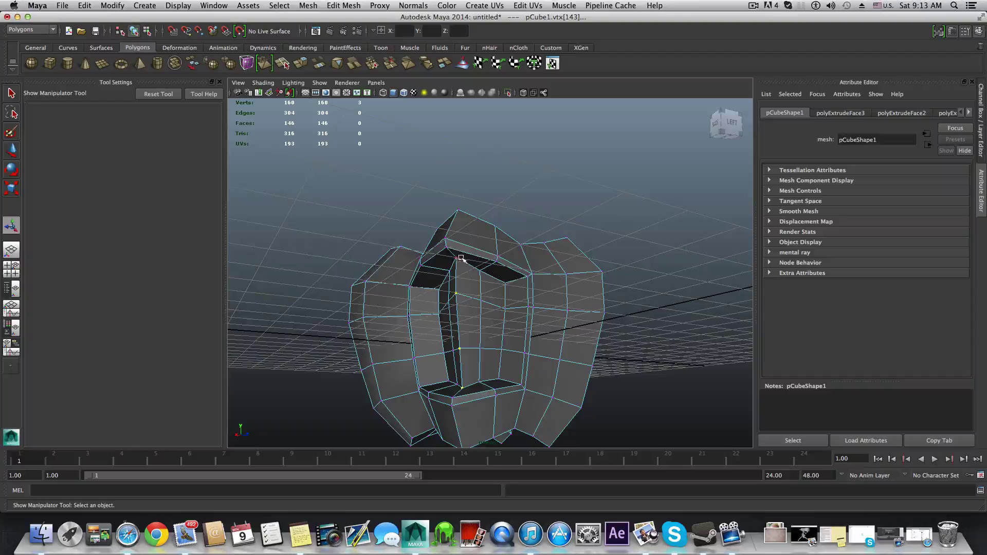
alt+drag(494, 321, 479, 374)
key(w)
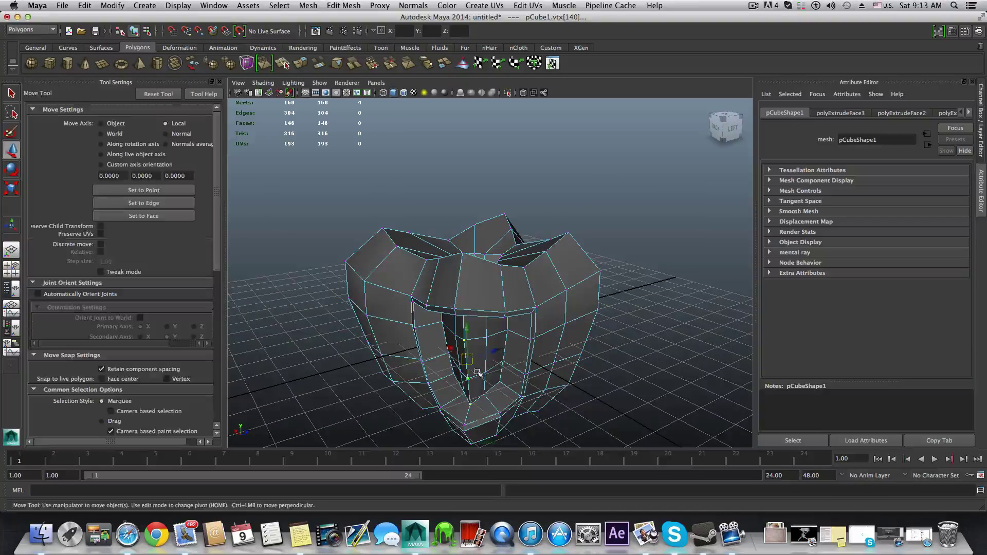
mouse_move(493, 352)
middle_down()
mouse_move(503, 347)
mouse_move(461, 338)
mouse_move(499, 341)
middle_up()
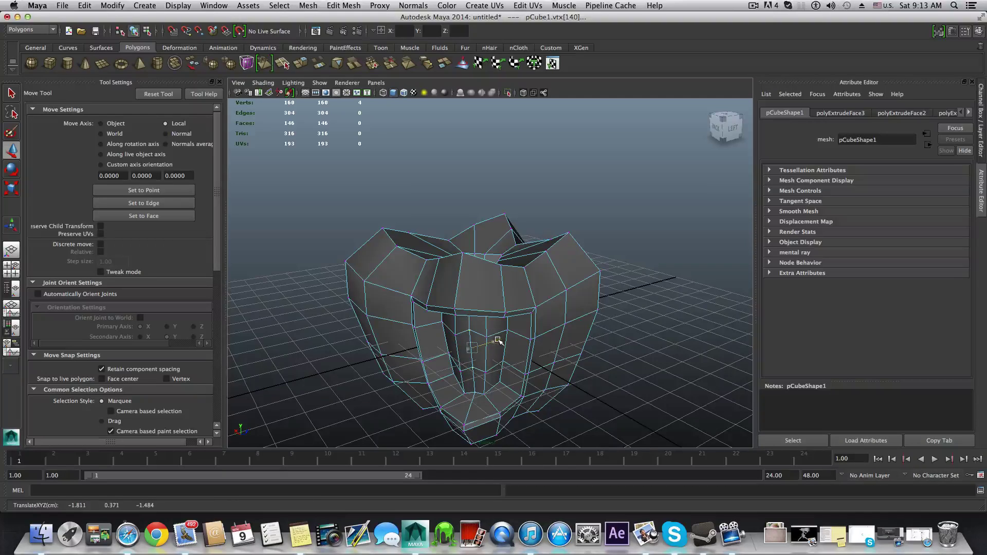
Step: Extend the selection to the eight vertices of two adjacent central columns on the bite's inner wall and move them deeper
shift+click(485, 395)
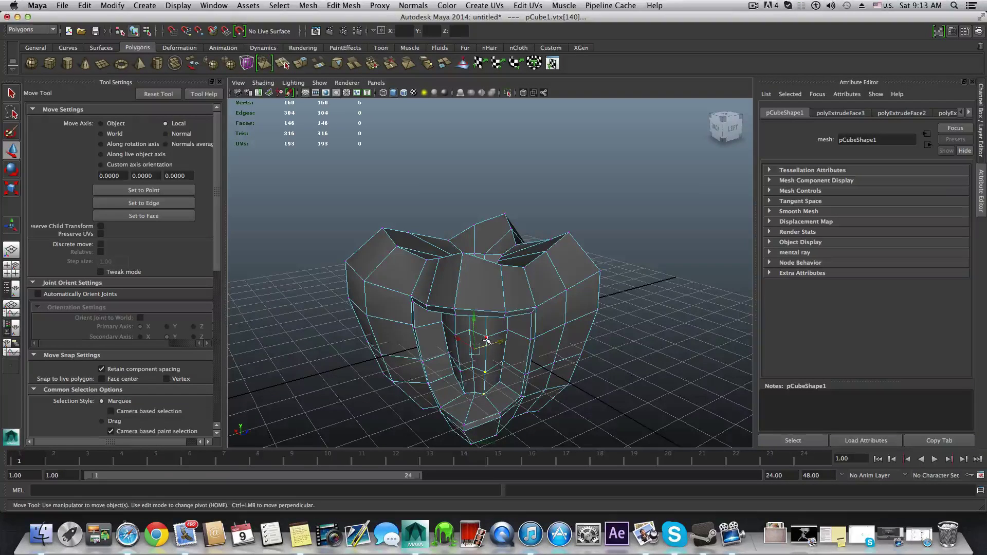
mouse_move(494, 354)
alt+mouse_down()
mouse_move(491, 308)
mouse_move(508, 364)
mouse_move(506, 340)
alt+mouse_up()
shift+click(483, 281)
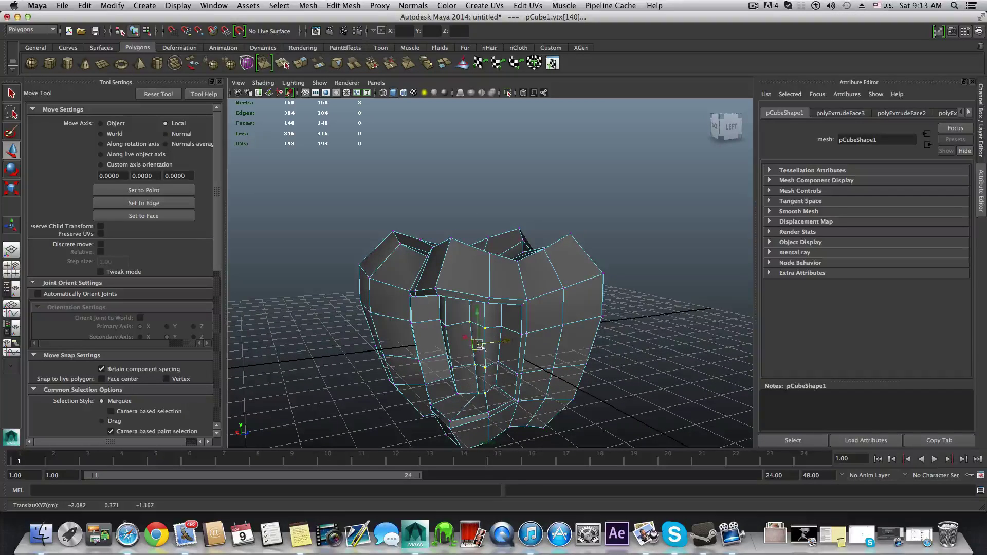
middle_drag(465, 337, 462, 335)
Step: Select the four vertices of the neighbouring column on the bite's inner wall and reposition them in the hollow
alt+drag(478, 395, 478, 397)
click(473, 372)
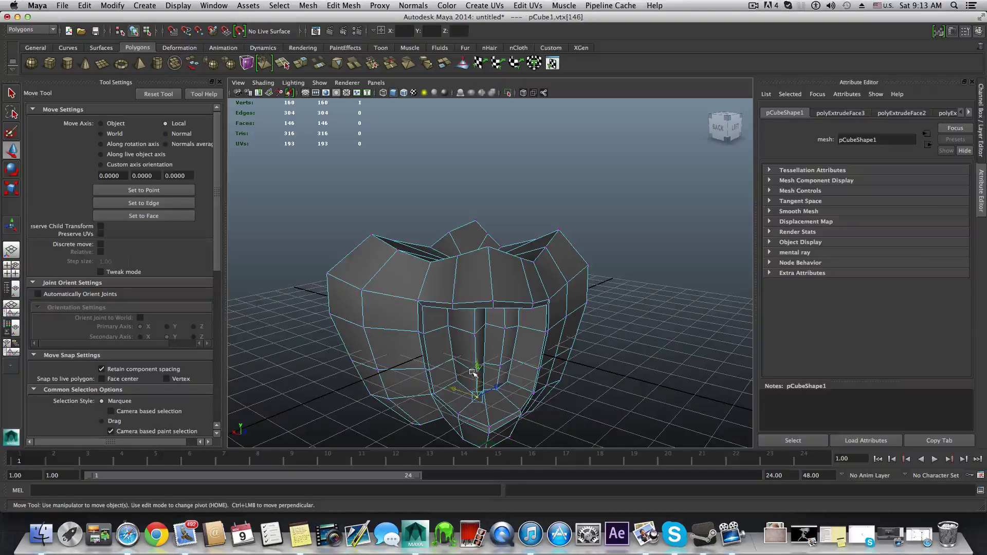
shift+click(475, 334)
key(q)
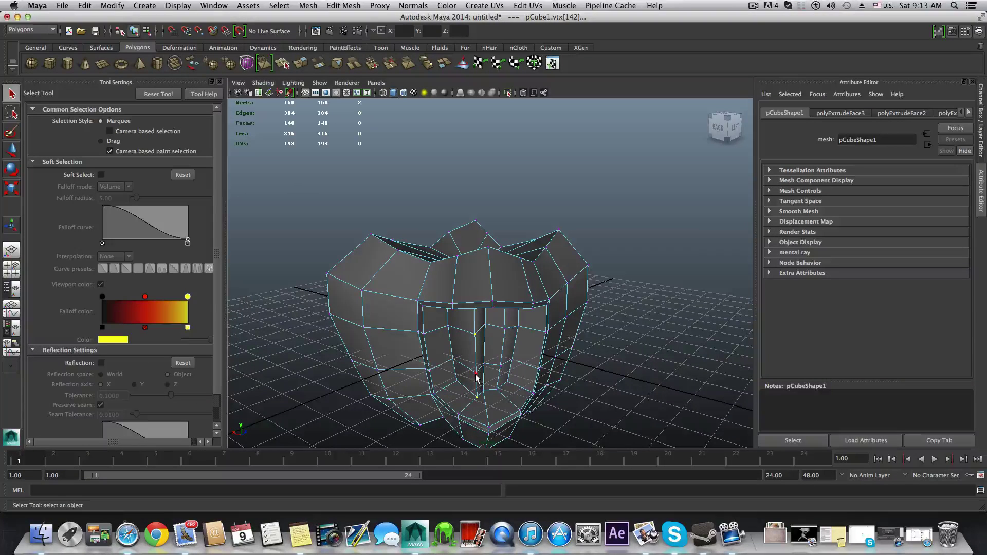
alt+drag(479, 356, 468, 283)
alt+drag(485, 318, 423, 355)
key(w)
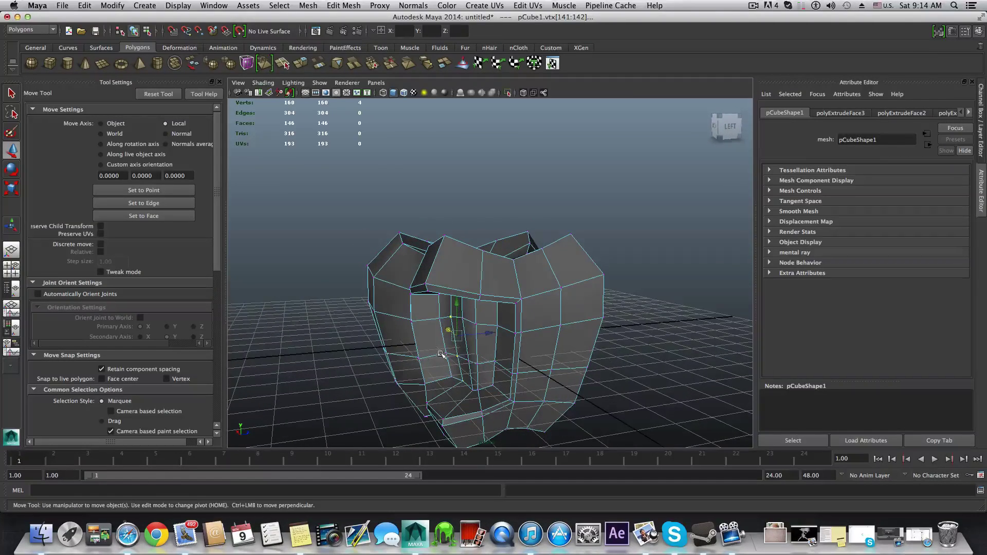
Step: Reposition individual middle vertices beside the central column of the bite's inner wall to smooth out the hollow
click(461, 320)
shift+click(470, 360)
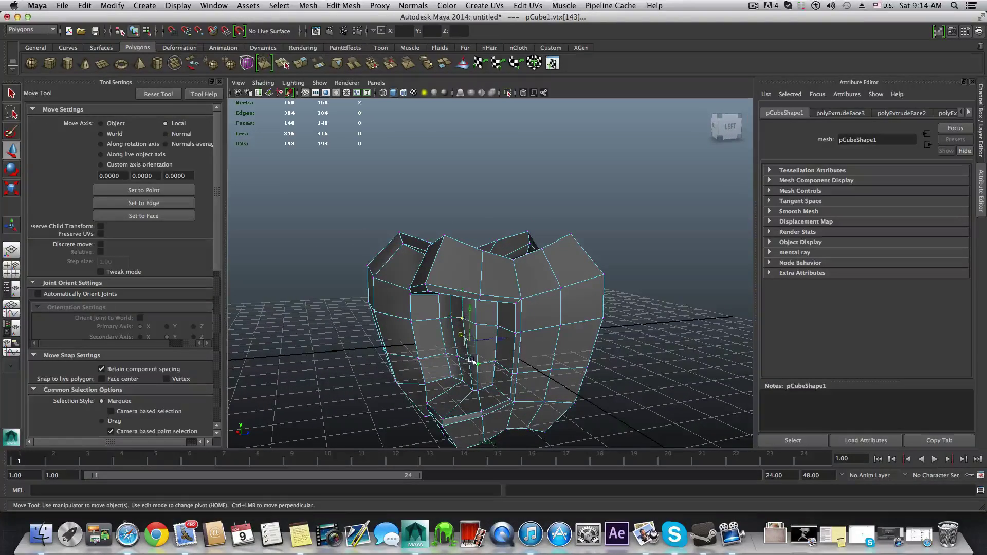
click(483, 365)
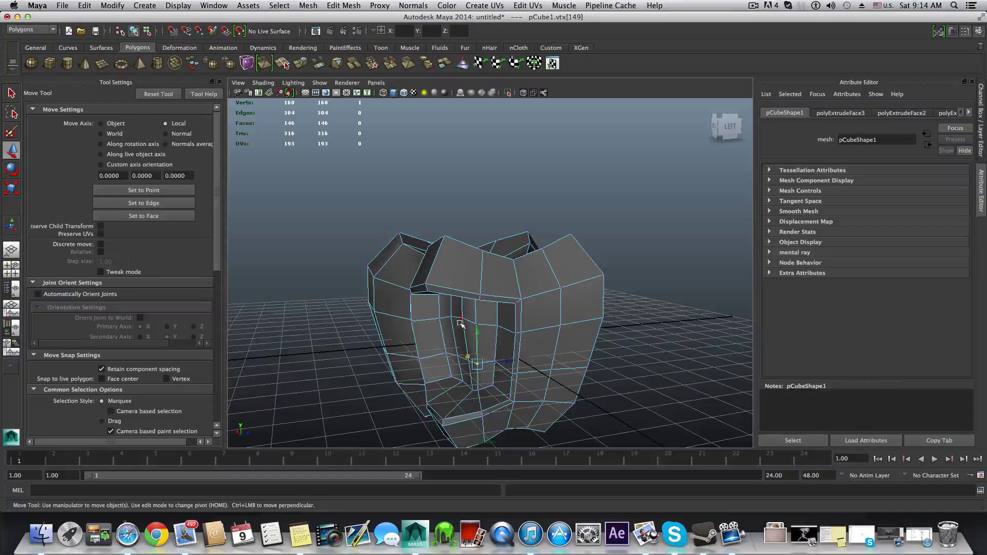
drag(501, 339, 509, 355)
click(473, 361)
drag(469, 355, 465, 353)
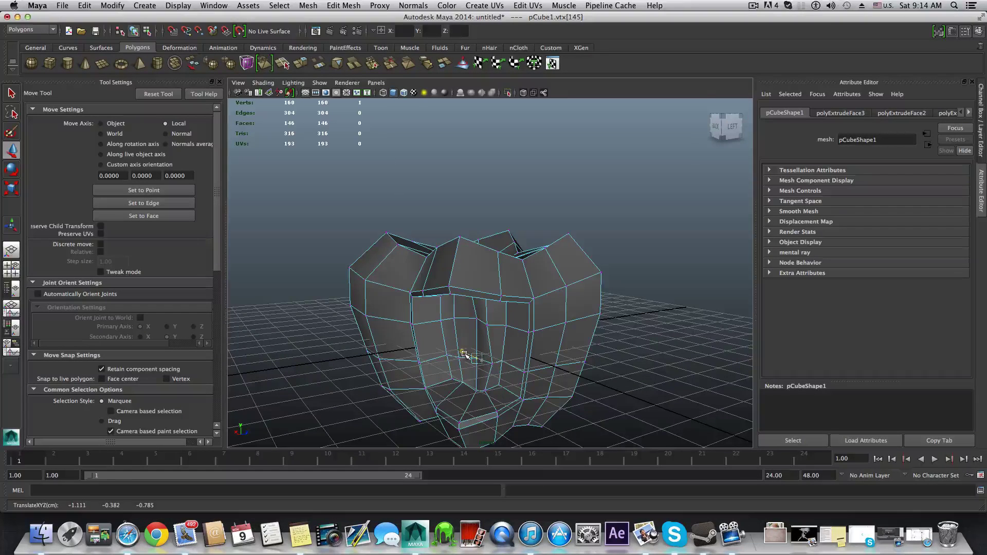
click(488, 329)
drag(512, 323, 474, 289)
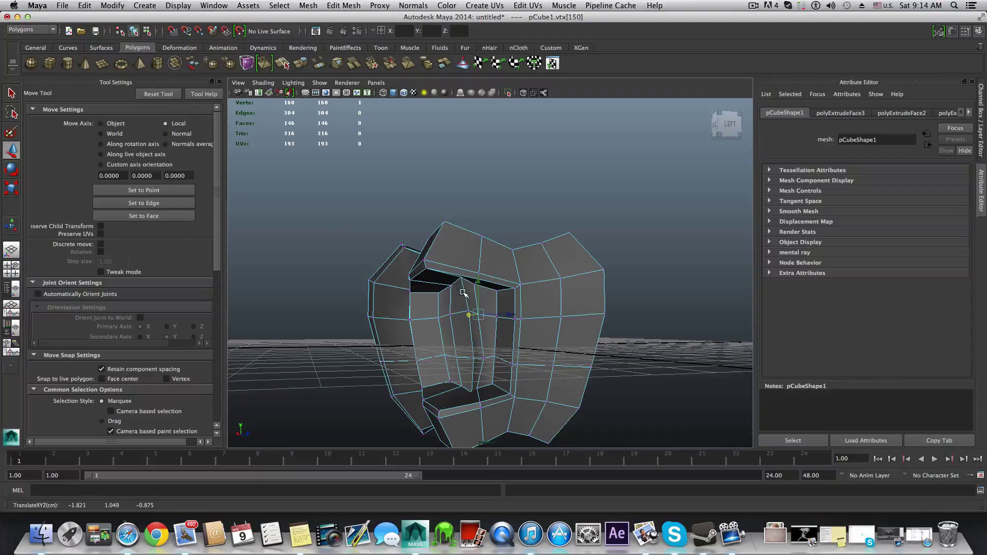
shift+click(461, 279)
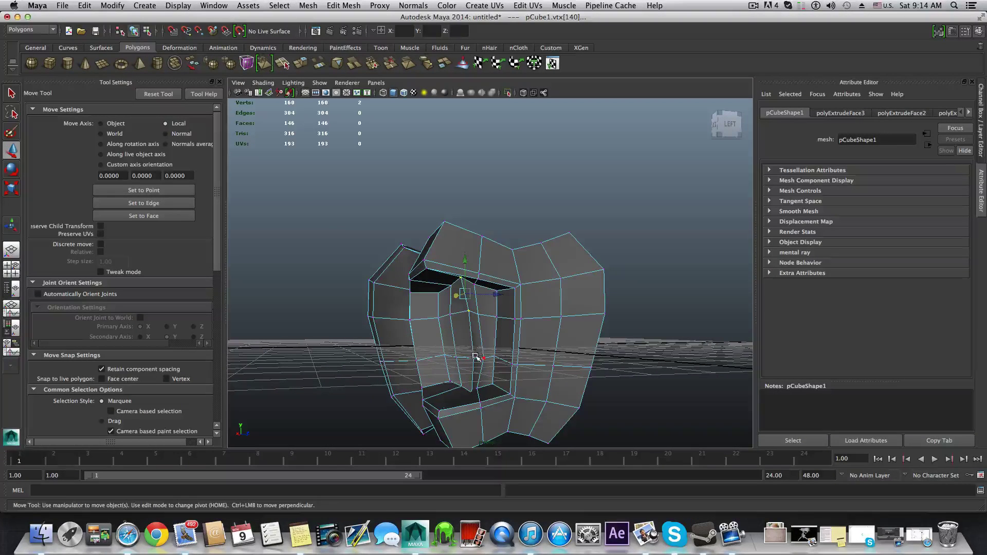
alt+drag(473, 362, 500, 373)
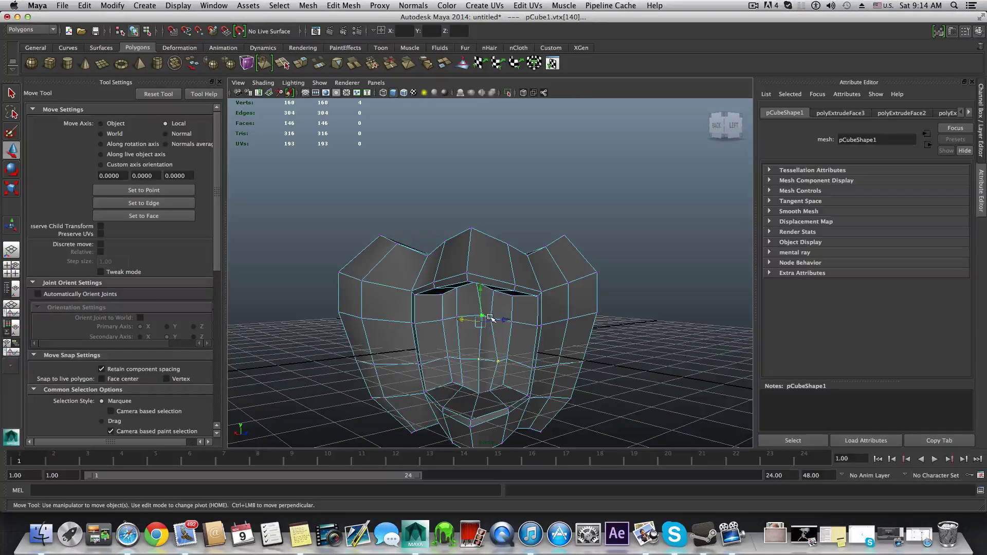
key(q)
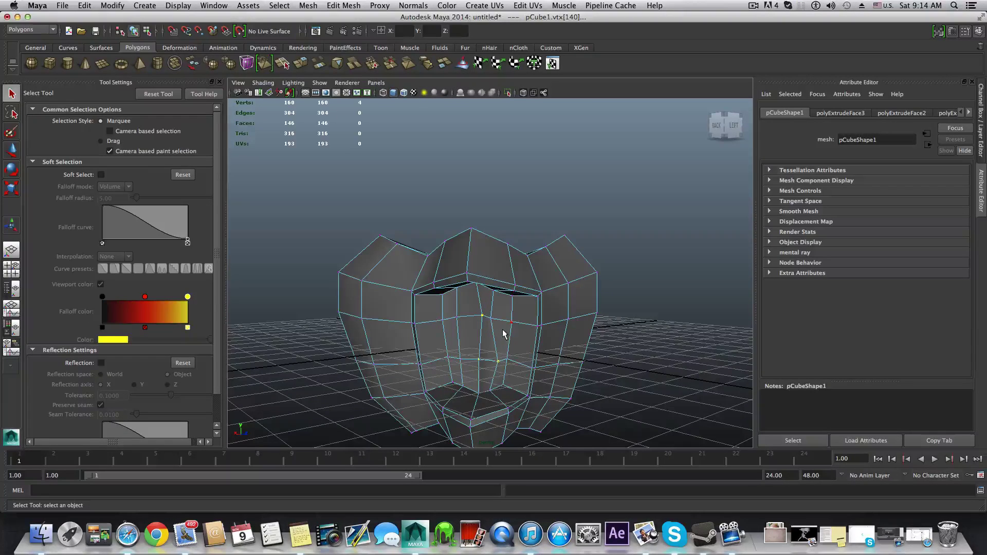
alt+drag(516, 348, 489, 353)
alt+right_drag(489, 353, 610, 375)
alt+middle_drag(500, 386, 498, 321)
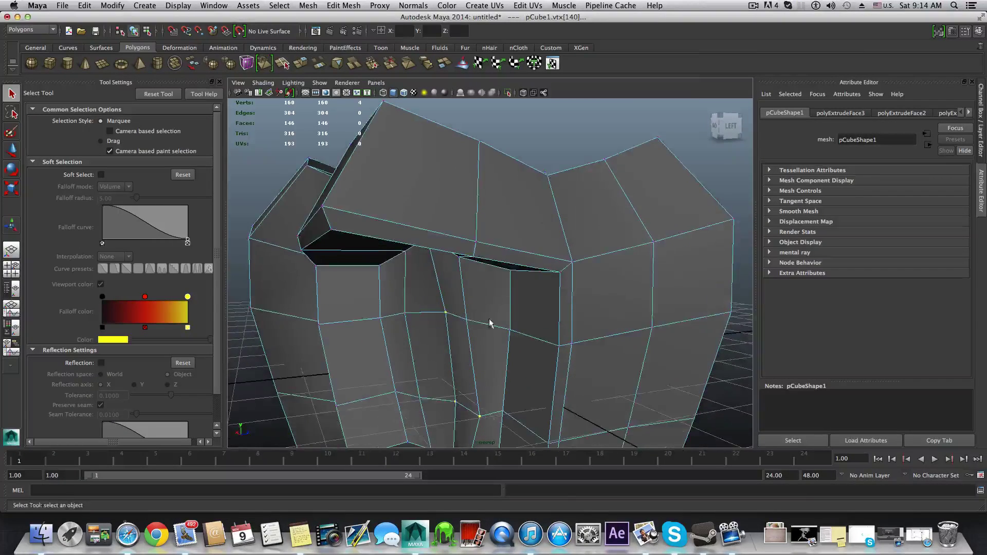
click(473, 333)
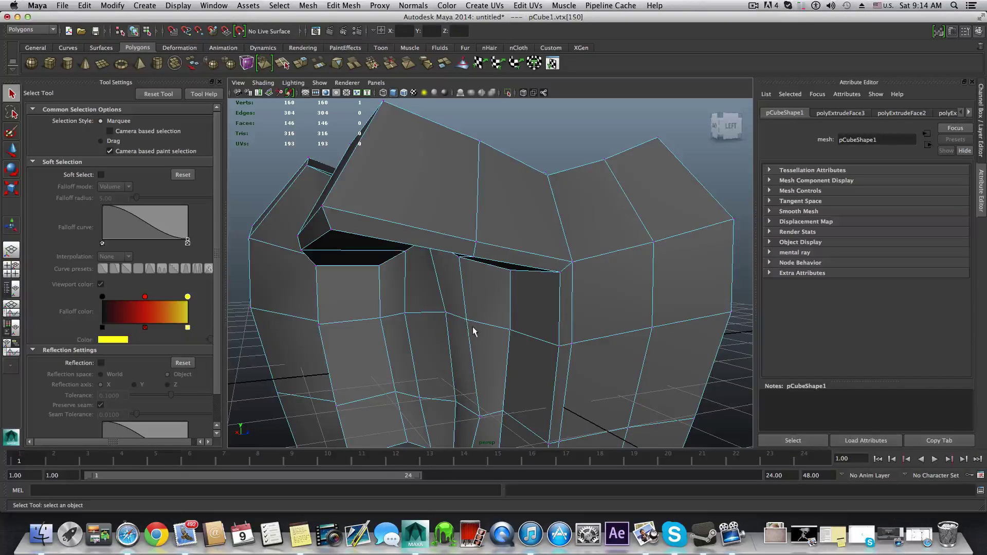
alt+drag(469, 325, 536, 338)
click(494, 331)
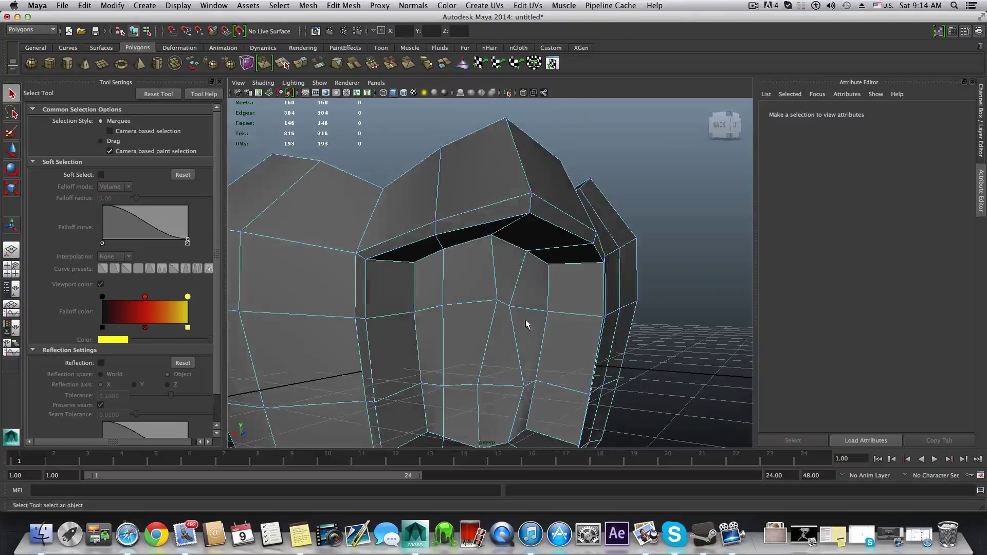
Step: Select the two middle vertices of the central column on the bite's inner wall and move them to even out the spacing
click(509, 308)
shift+click(497, 301)
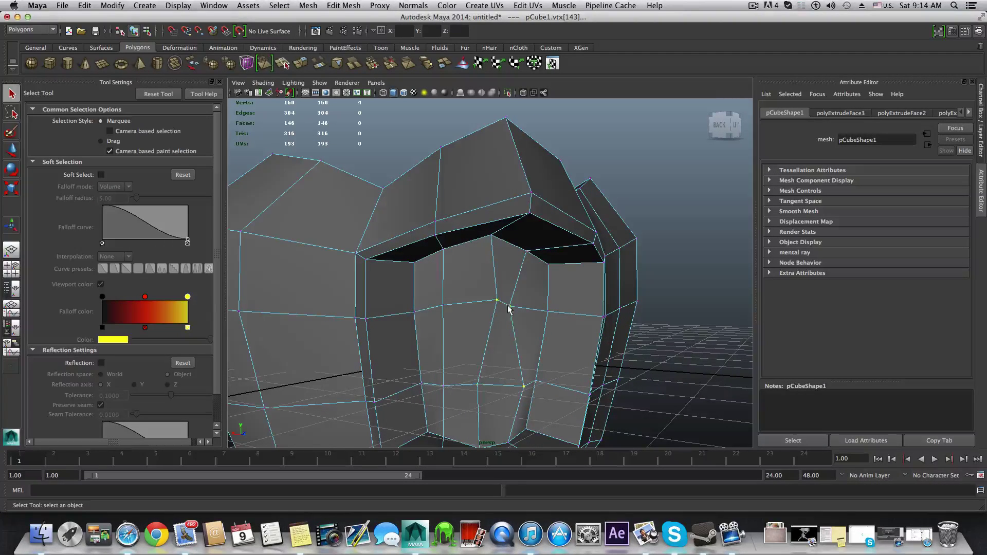
alt+drag(510, 309, 515, 402)
key(w)
key(super+z)
drag(493, 342, 462, 326)
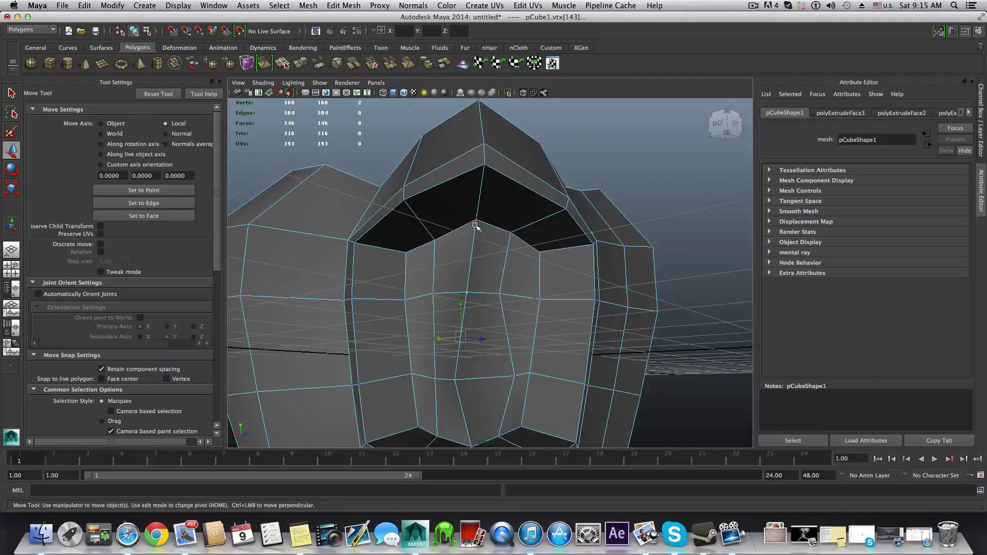
Step: Reposition the two middle vertices of the column just beside the centre of the bite's inner wall
click(454, 383)
alt+drag(465, 380, 507, 326)
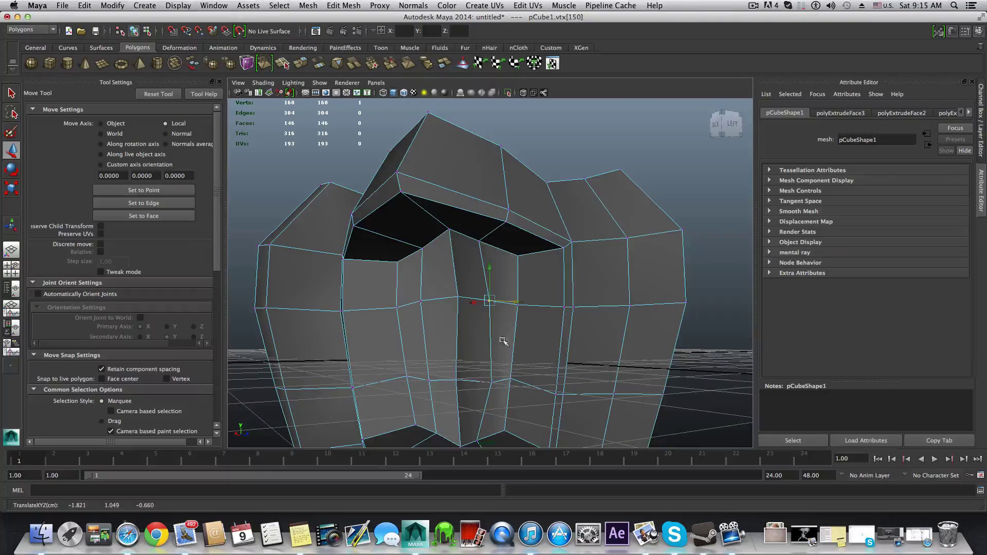
click(492, 385)
alt+drag(492, 384, 554, 305)
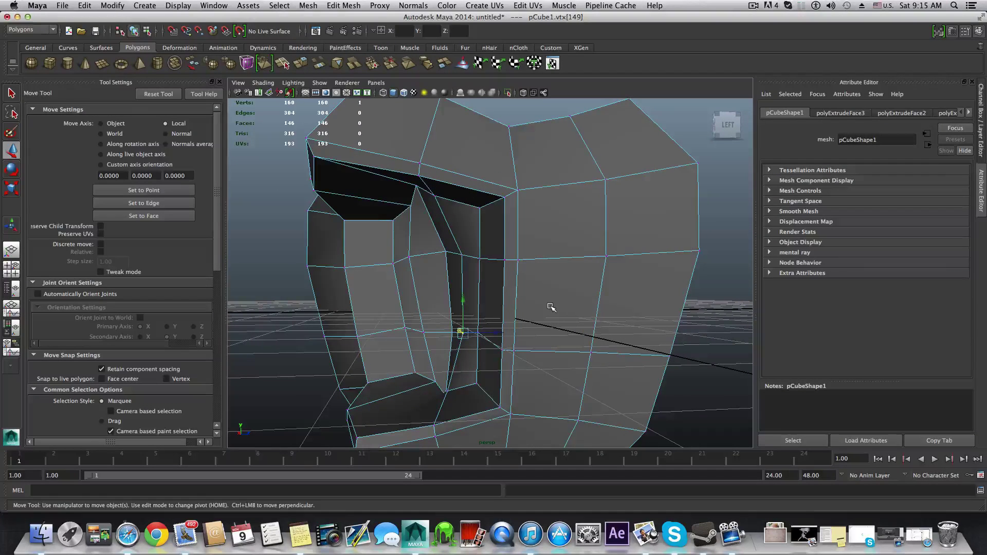
Step: Insert a horizontal edge loop around the apple, passing through the middle of the bite
key(F8)
shift+right_drag(579, 305, 550, 319)
drag(599, 308, 459, 305)
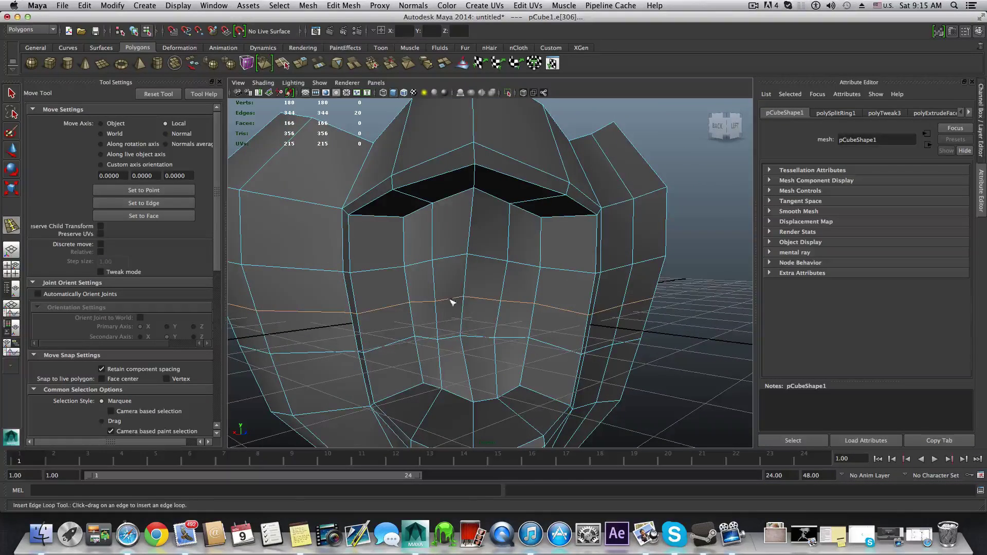
click(14, 150)
Step: Select the five vertices along the back-side edge of the bite's inner wall and move them outward toward the rim
right_drag(484, 254, 390, 301)
key(F8)
click(409, 303)
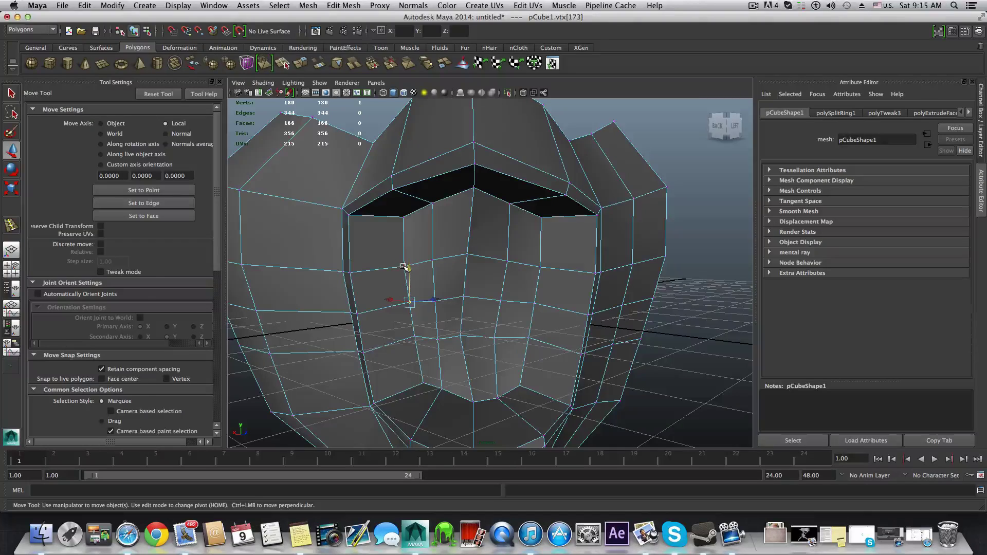
key(q)
shift+click(418, 340)
shift+click(444, 334)
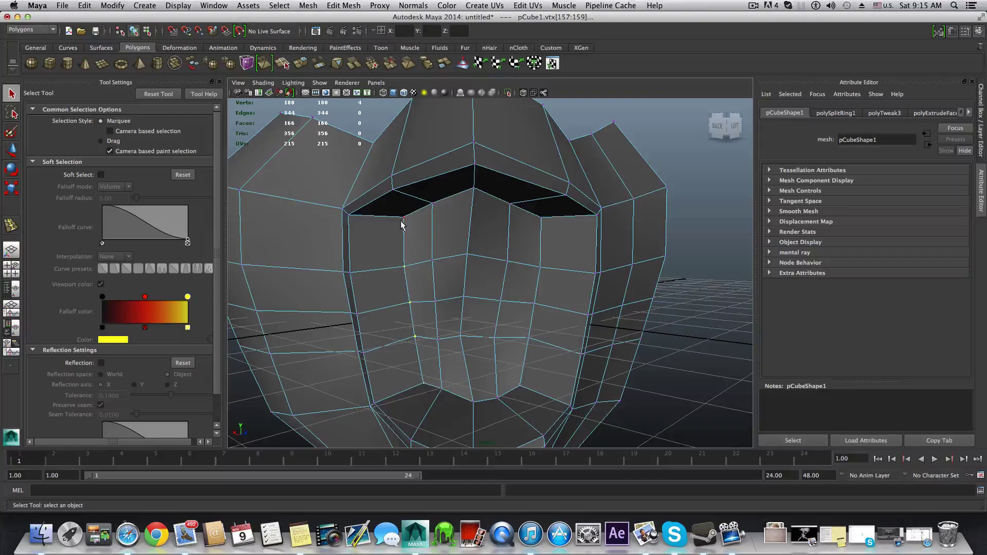
key(w)
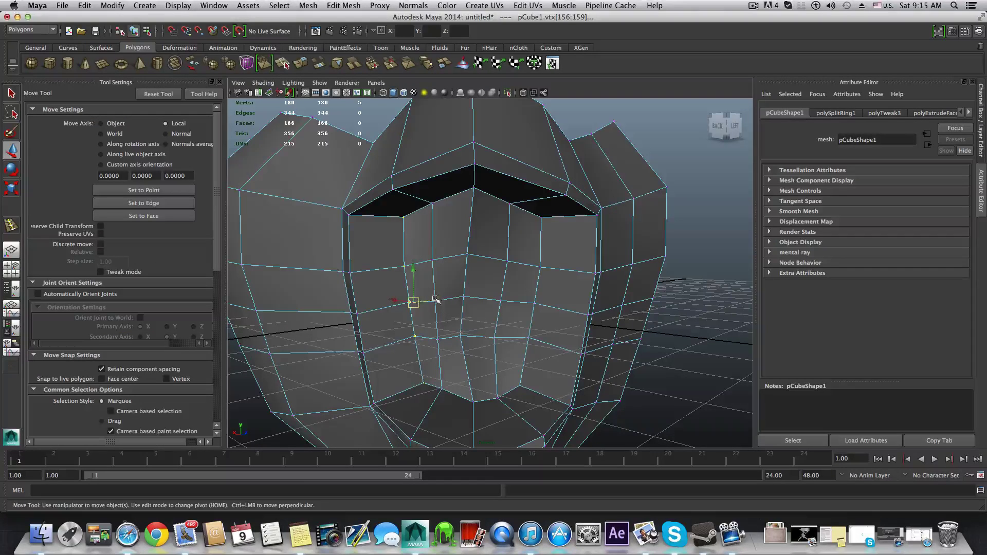
drag(394, 299, 381, 298)
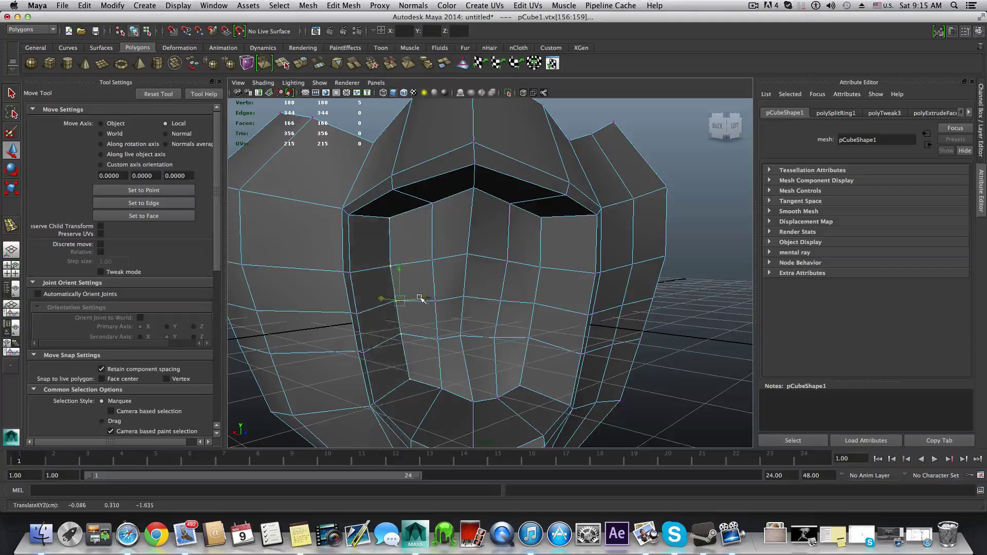
Step: Select the vertices of the next column on the bite's inner wall and reposition them along with nearby middle vertices
click(432, 262)
click(435, 300)
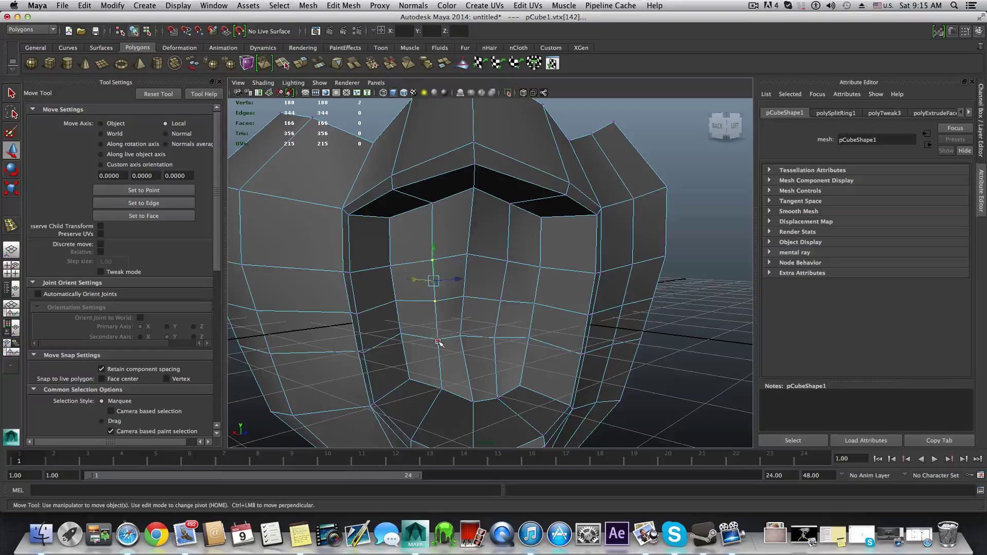
shift+click(442, 390)
drag(462, 325, 529, 314)
click(485, 308)
click(469, 302)
Step: Preview the bitten apple in smooth display and return to the unsmoothed mesh
scroll(496, 307, down, 5)
key(3)
key(1)
scroll(447, 304, up, 4)
alt+drag(448, 304, 489, 310)
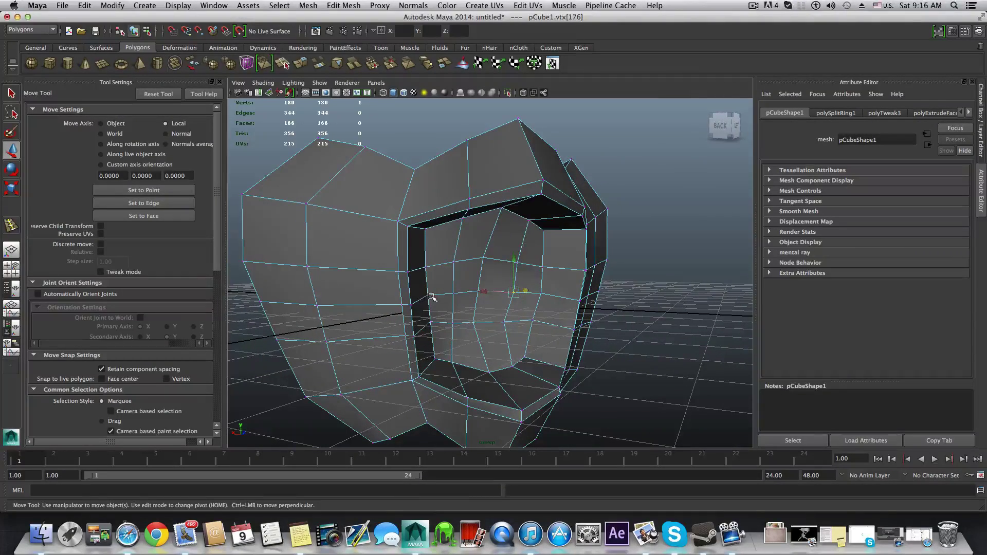
Step: Move the mid-height vertices on both side rims of the bite to give its outline an uneven contour
click(412, 306)
drag(391, 305, 495, 301)
click(421, 297)
alt+drag(570, 320, 478, 319)
click(499, 296)
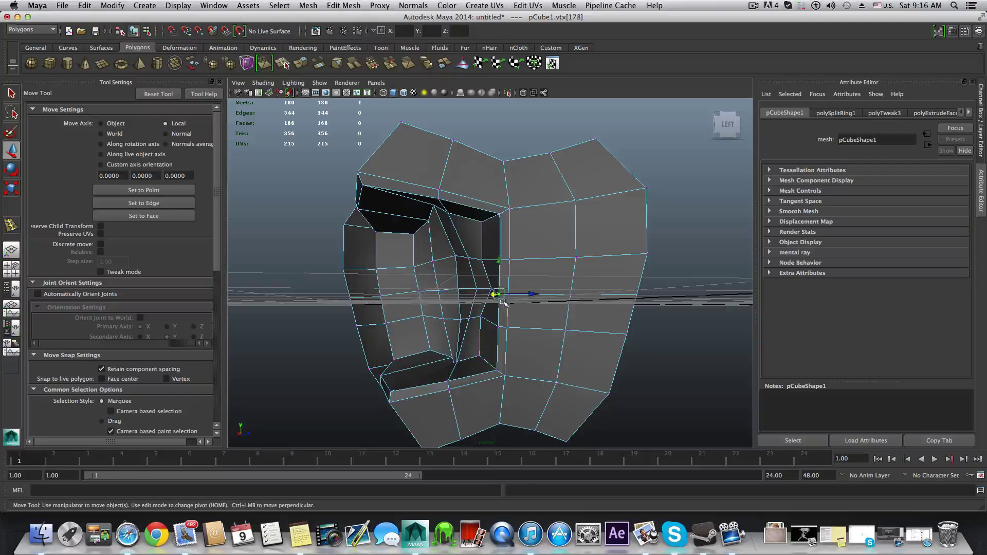
drag(527, 294, 551, 293)
Step: Reposition the mid-height vertices along the left-side edge of the bite's inner wall to follow the reshaped rim
click(528, 299)
click(554, 341)
drag(539, 339, 533, 334)
click(516, 326)
alt+drag(507, 326, 447, 322)
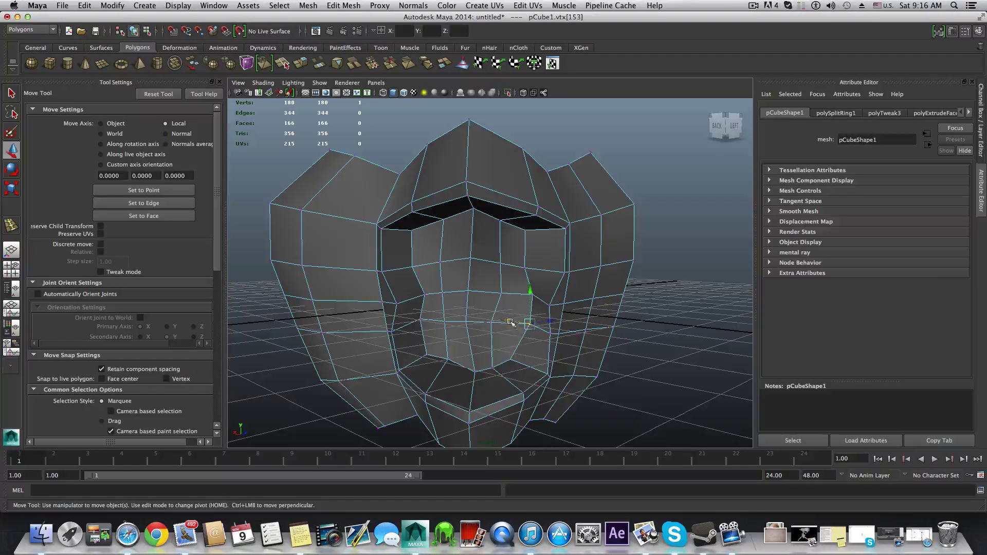
Step: Preview the apple in smooth display, return to the unsmoothed mesh, and examine the bite from several angles
alt+drag(488, 316, 595, 315)
key(3)
click(458, 291)
key(1)
alt+drag(535, 282, 437, 276)
alt+drag(433, 317, 474, 271)
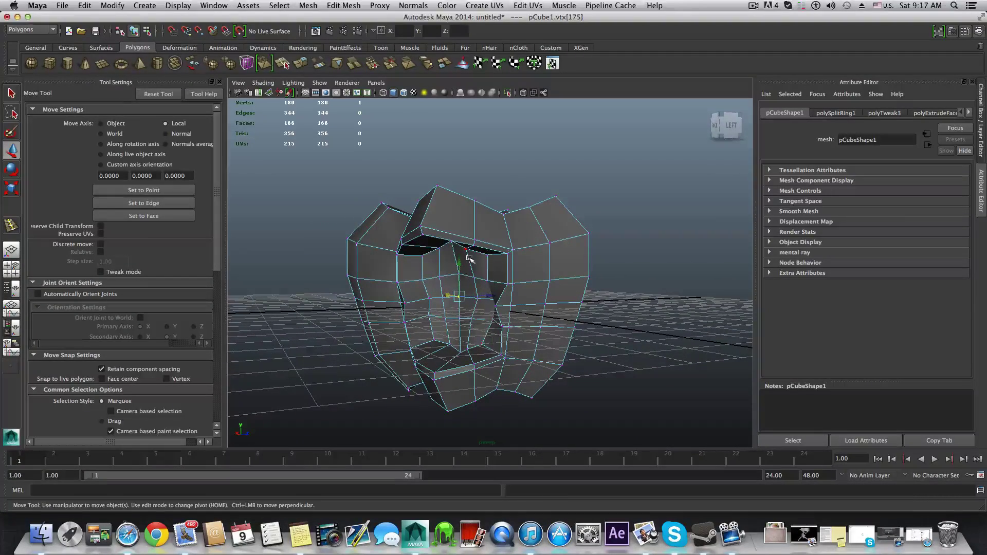
alt+drag(431, 320, 406, 314)
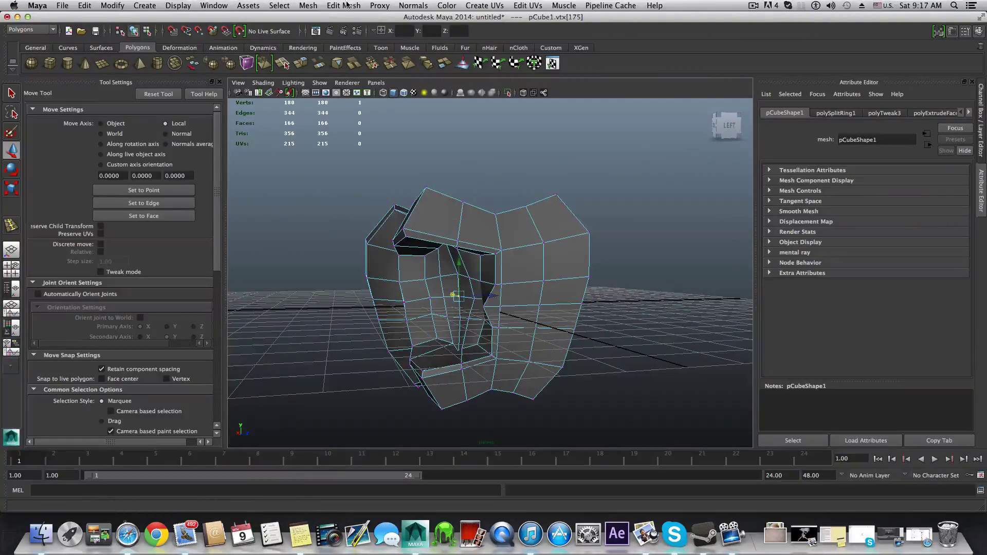
Step: Try applying Smooth to the apple mesh while in component mode and undo it
click(308, 5)
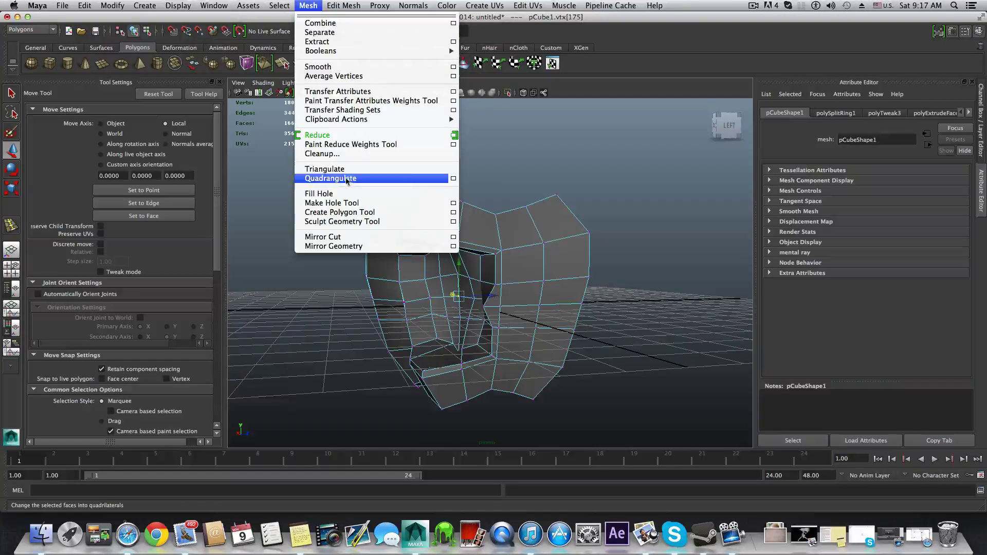
click(534, 171)
alt+drag(533, 171, 506, 217)
click(323, 5)
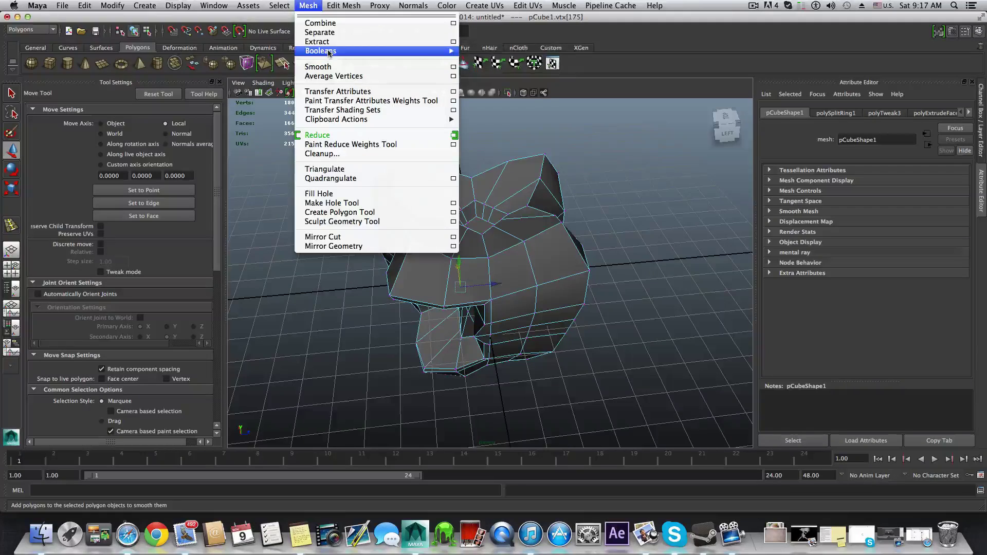
click(315, 67)
click(530, 278)
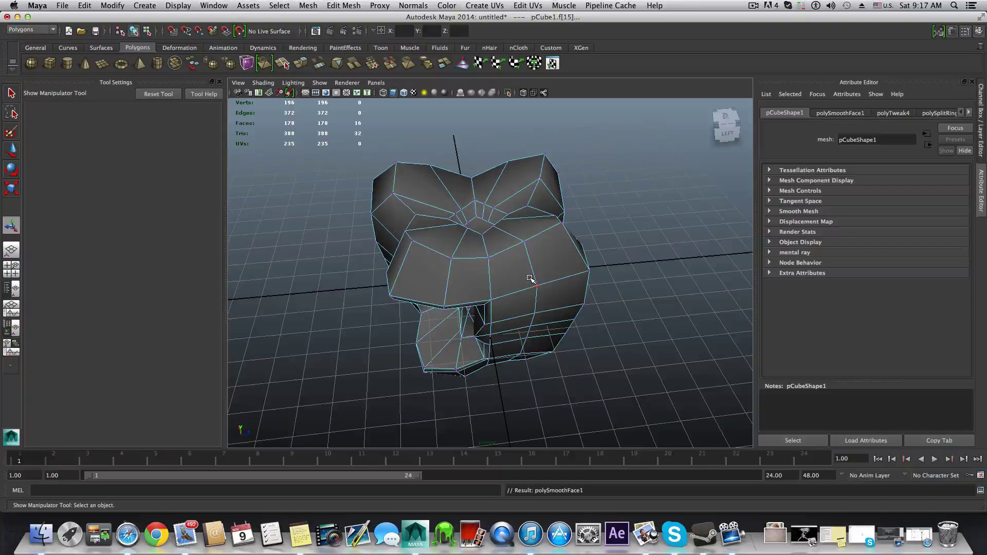
key(z)
key(z)
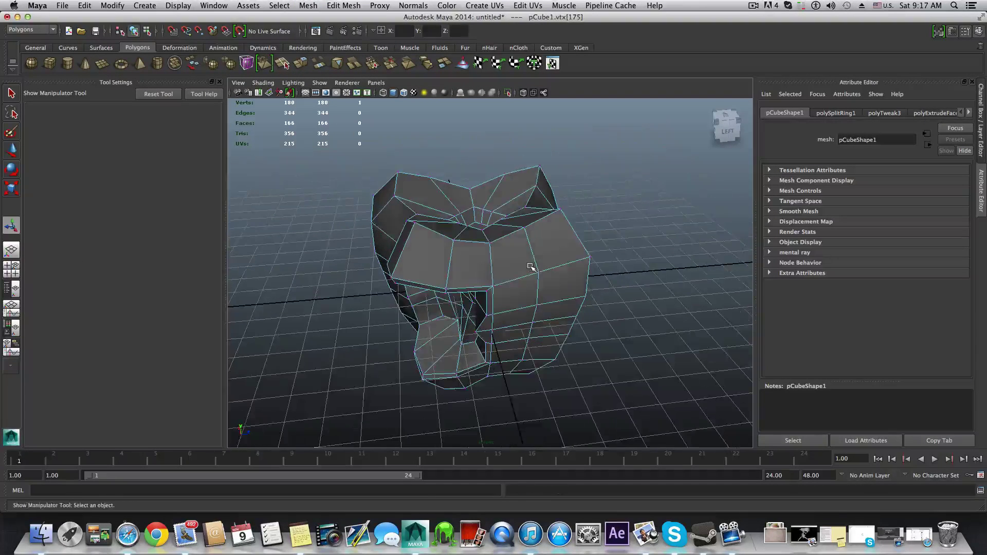
Step: Apply Smooth twice to the whole apple mesh from object mode, and end with the apple selected as an object
key(F8)
click(309, 5)
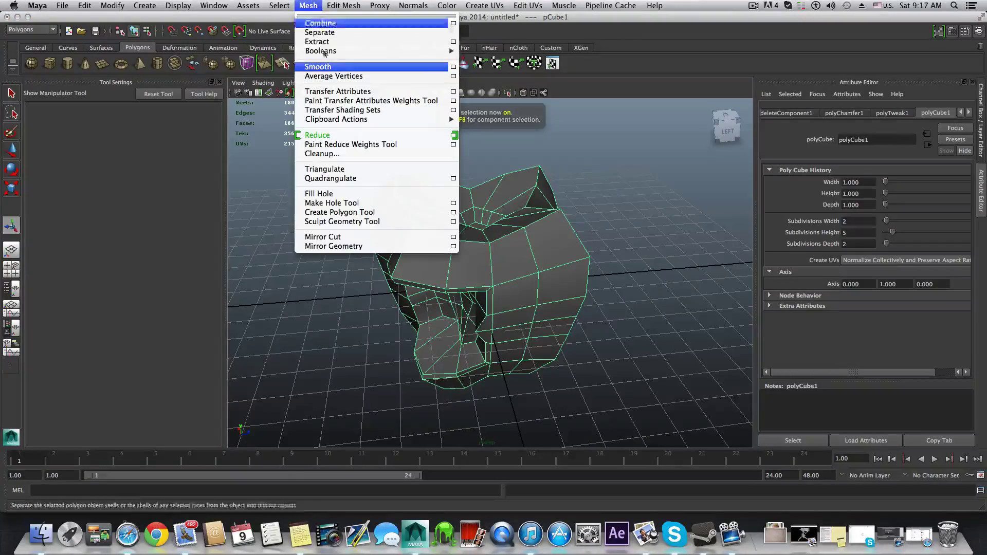
click(315, 67)
mouse_move(536, 235)
alt+mouse_down()
mouse_move(600, 227)
mouse_move(592, 249)
mouse_move(379, 269)
mouse_move(524, 239)
alt+mouse_up()
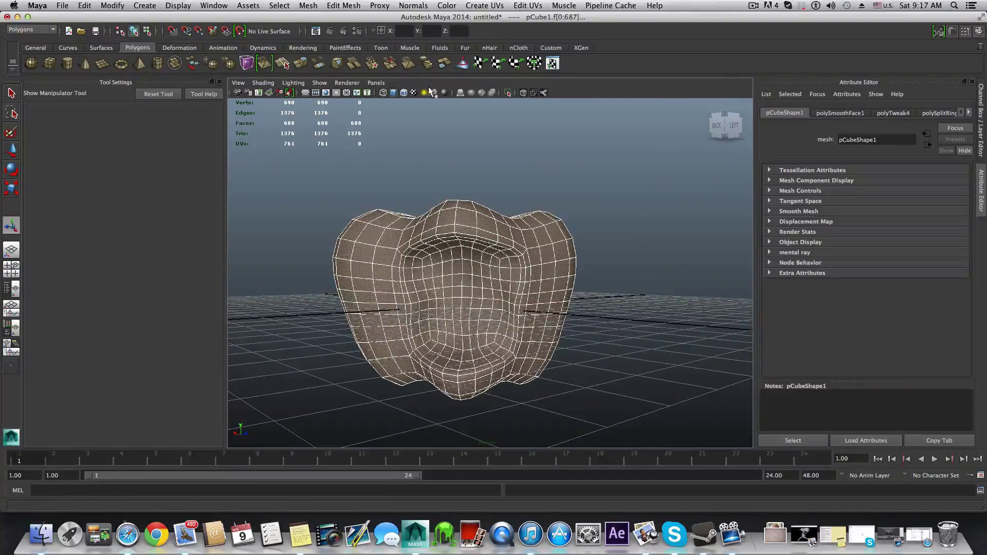
click(320, 6)
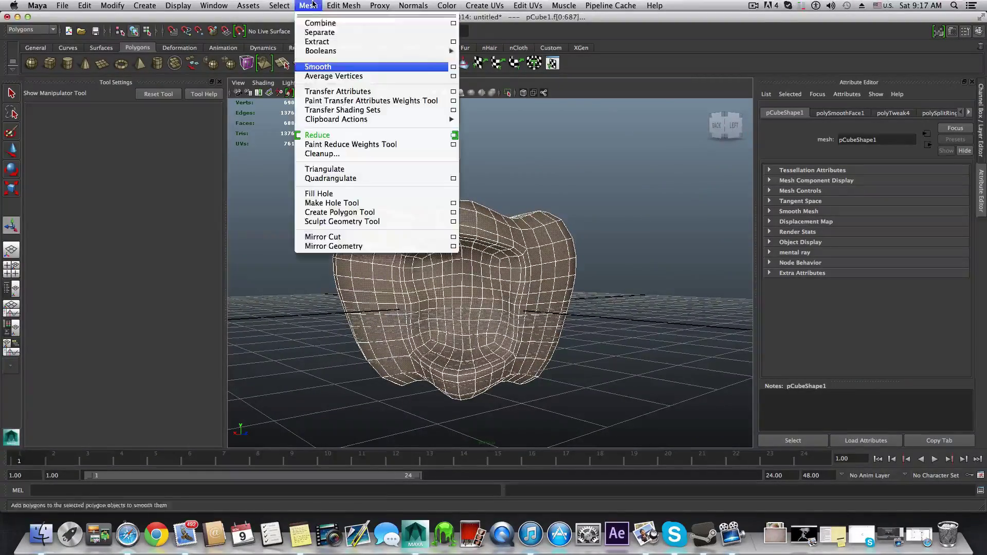
click(331, 67)
alt+drag(545, 309, 578, 313)
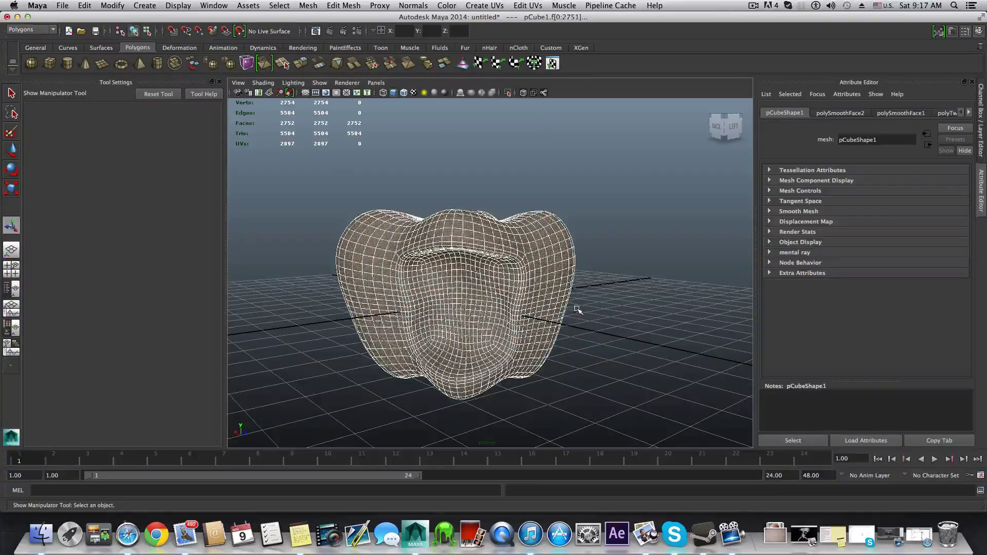
key(F8)
alt+drag(577, 309, 511, 325)
alt+right_drag(465, 258, 548, 286)
mouse_move(490, 265)
alt+mouse_down()
mouse_move(555, 269)
mouse_move(487, 275)
alt+mouse_up()
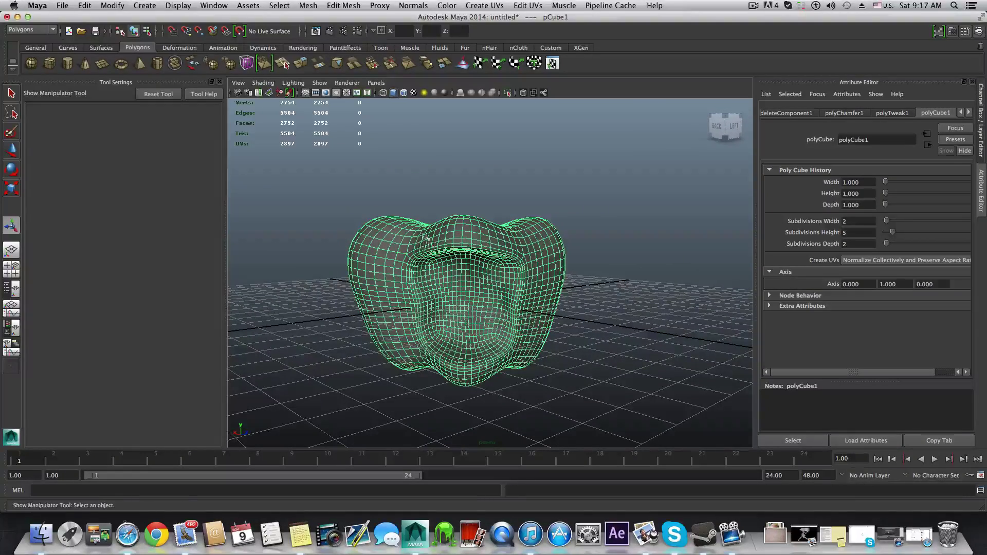
Step: Activate the Sculpt Geometry Tool and set its brush to an upper radius of about 0.36 and an opacity of 0.0050
click(463, 64)
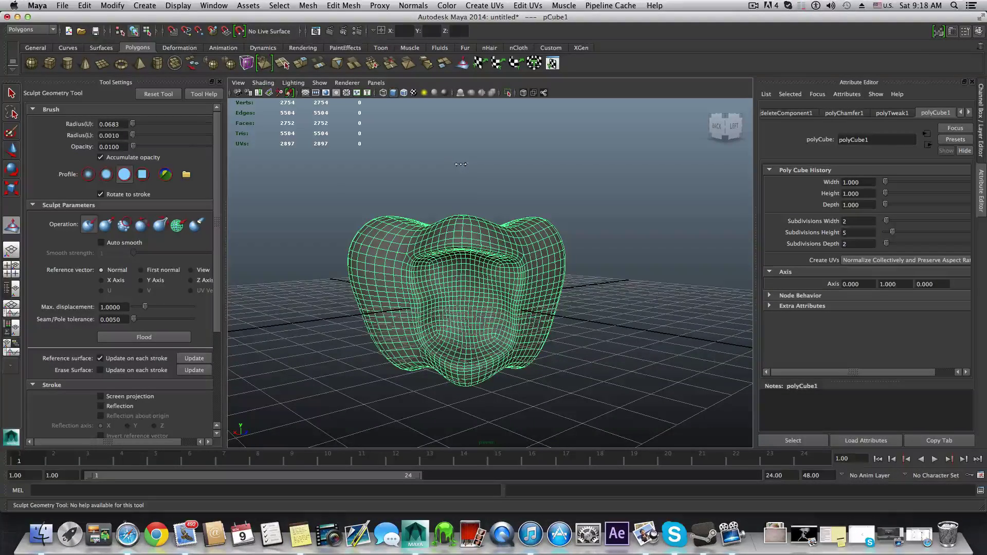
drag(456, 281, 461, 288)
alt+drag(474, 302, 467, 303)
alt+right_drag(467, 304, 571, 303)
mouse_move(485, 287)
alt+right_down()
mouse_move(568, 311)
mouse_move(522, 308)
alt+right_up()
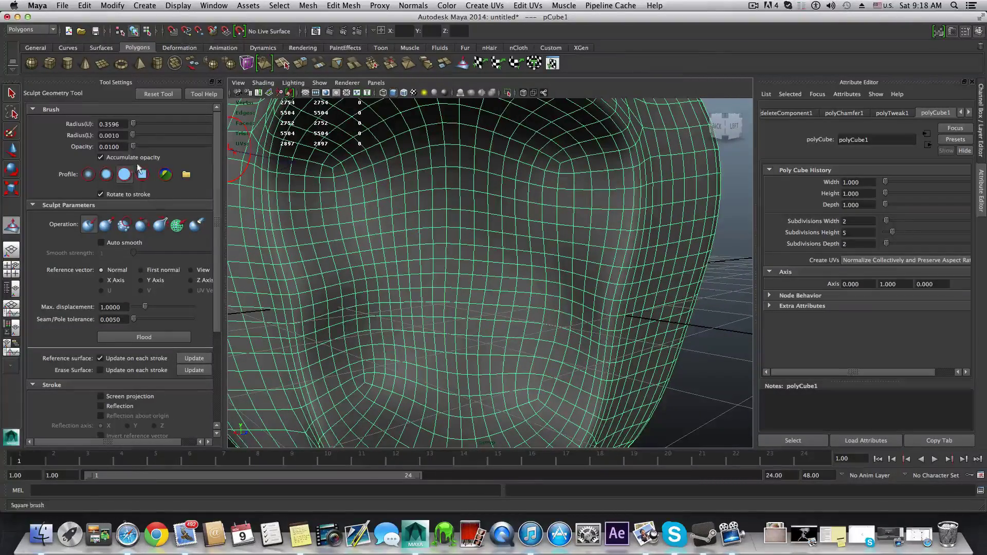
drag(125, 147, 99, 147)
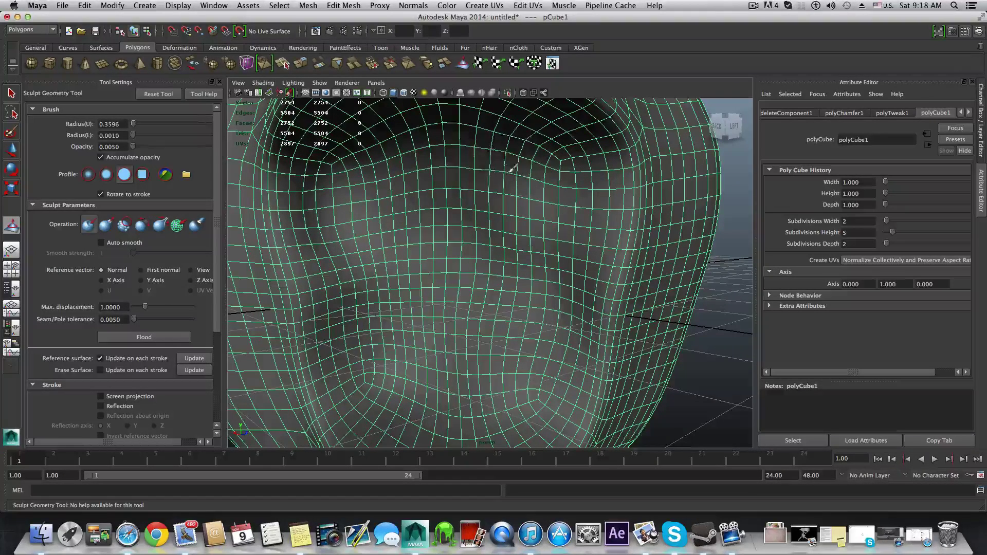
Step: Sculpt uneven dents into the bite's inner wall with the Push operation
scroll(458, 218, down, 10)
mouse_move(502, 313)
alt+mouse_down()
mouse_move(480, 364)
mouse_move(591, 359)
mouse_move(588, 403)
mouse_move(408, 341)
mouse_move(430, 375)
mouse_move(453, 343)
alt+mouse_up()
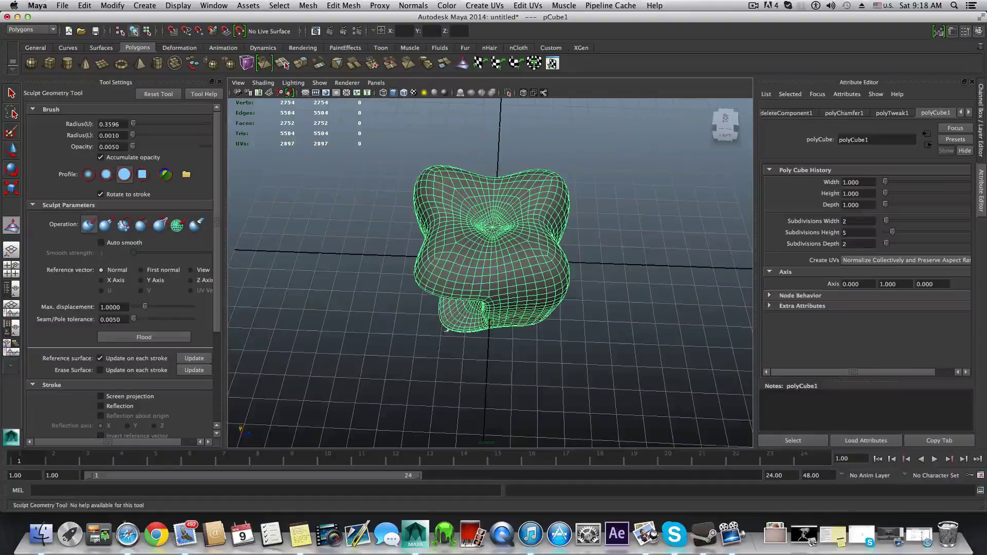
mouse_move(513, 289)
alt+mouse_down()
mouse_move(511, 324)
mouse_move(440, 321)
mouse_move(425, 284)
mouse_move(511, 326)
mouse_move(543, 302)
alt+mouse_up()
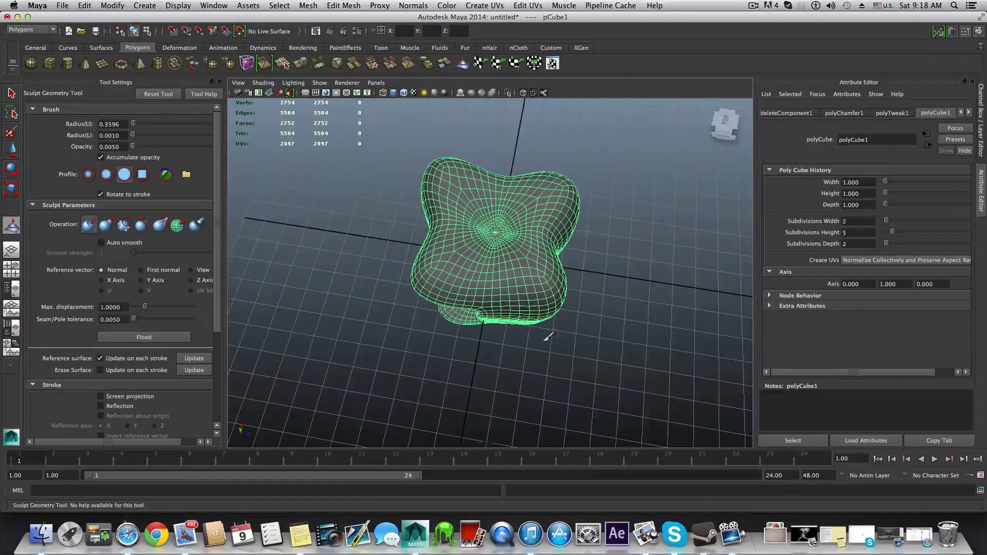
alt+drag(420, 315, 447, 259)
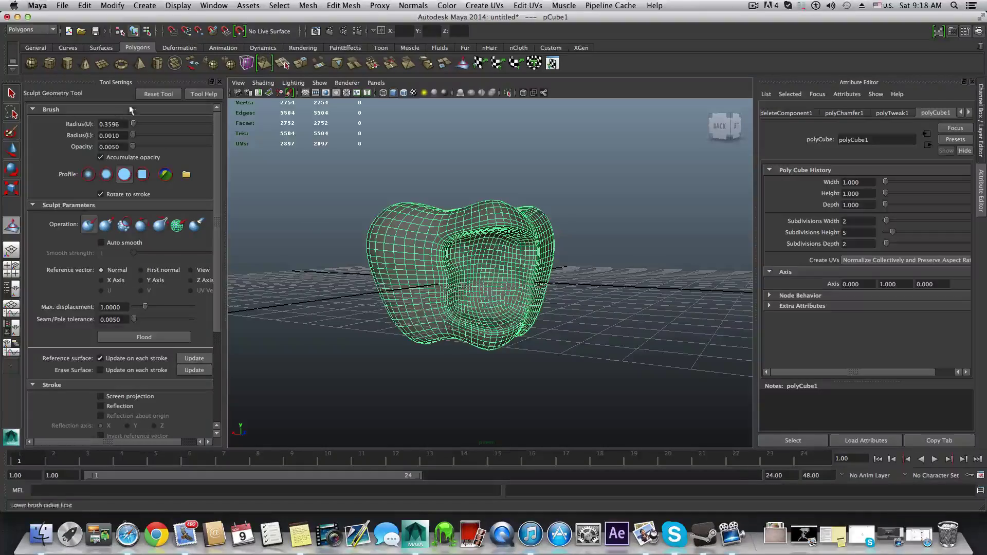
mouse_move(493, 257)
alt+mouse_down()
mouse_move(498, 222)
mouse_move(466, 264)
alt+mouse_up()
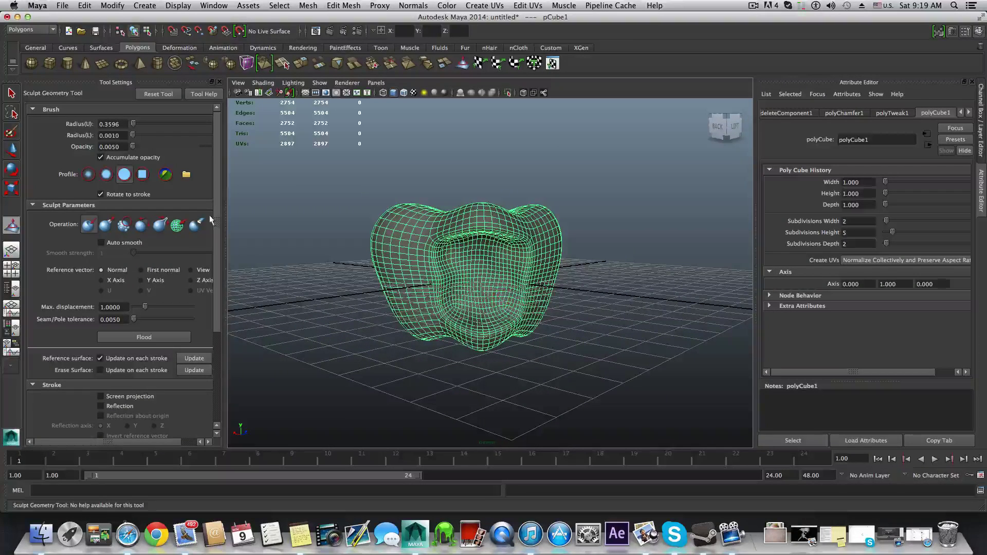
scroll(492, 319, up, 3)
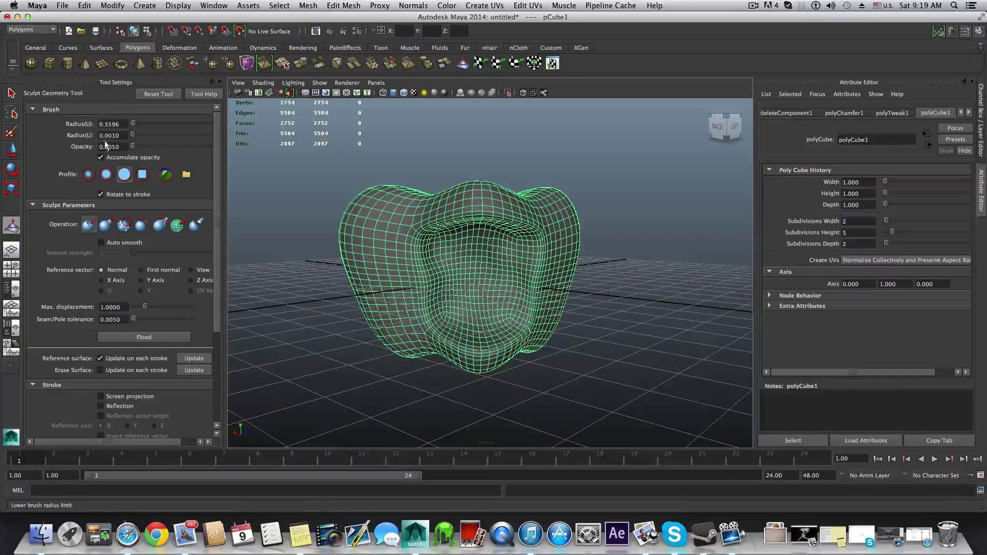
scroll(458, 291, up, 5)
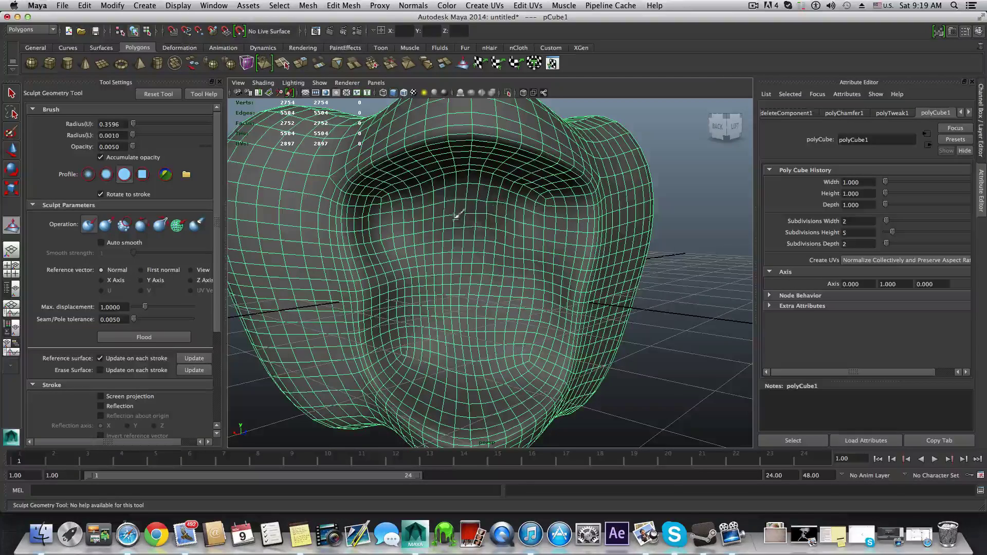
mouse_move(478, 248)
mouse_down()
mouse_move(461, 246)
mouse_move(459, 278)
mouse_move(467, 272)
mouse_move(492, 313)
mouse_move(482, 330)
mouse_move(491, 320)
mouse_up()
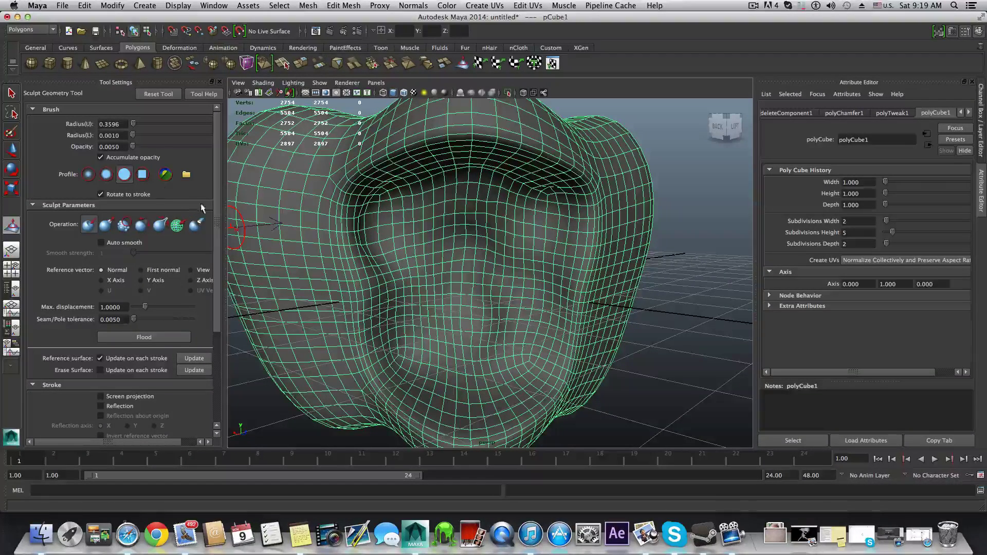
Step: Switch the sculpt brush to Pull and raise uneven bumps on the bite's lower rim and the lower part of its inner wall
click(106, 224)
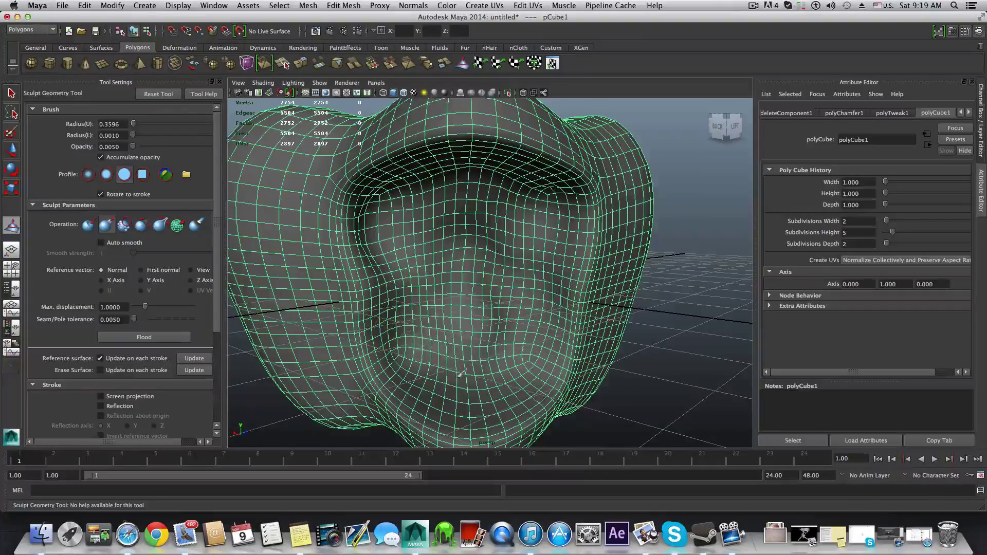
alt+drag(461, 383, 406, 392)
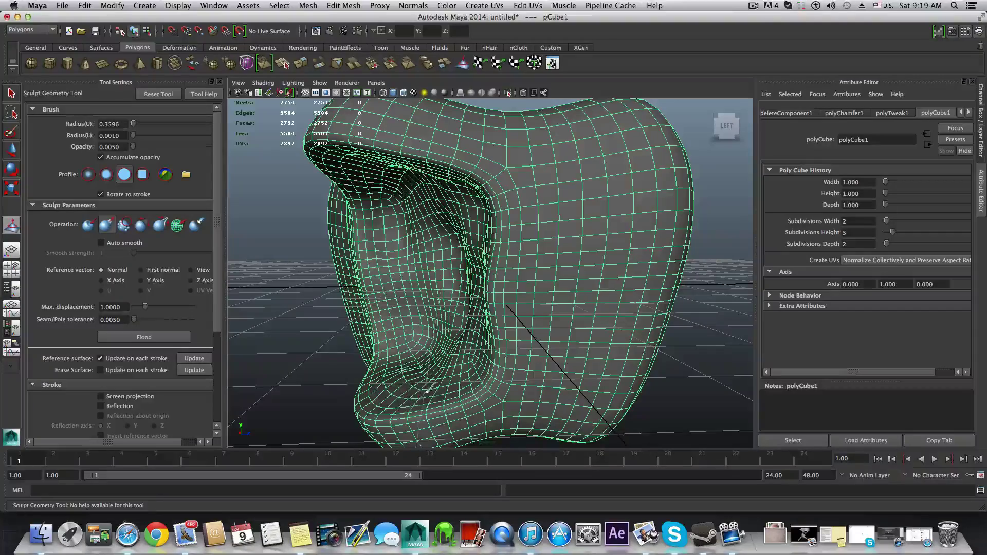
mouse_move(430, 391)
mouse_down()
mouse_move(443, 371)
mouse_move(562, 392)
mouse_move(545, 393)
mouse_up()
drag(420, 379, 411, 349)
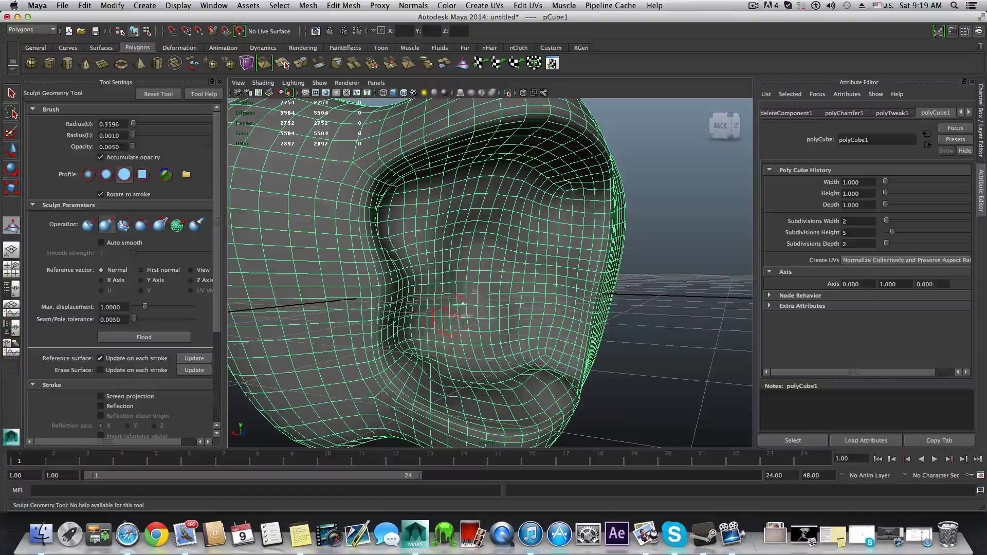
mouse_move(473, 273)
alt+mouse_down()
mouse_move(470, 280)
mouse_move(524, 296)
mouse_move(481, 312)
mouse_move(522, 305)
mouse_move(516, 254)
alt+mouse_up()
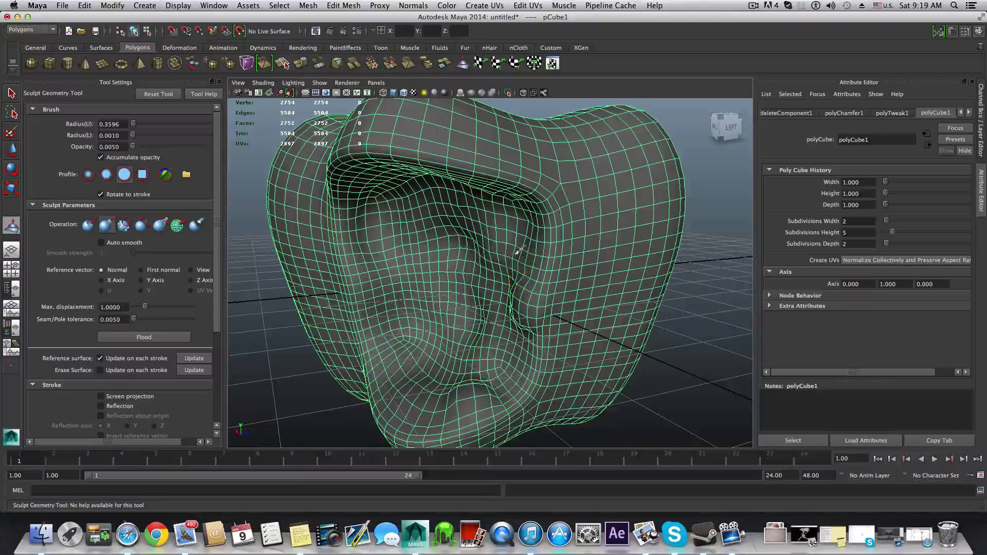
Step: Switch the sculpt brush back to Push and deepen the upper part of the bite's inner wall
click(89, 225)
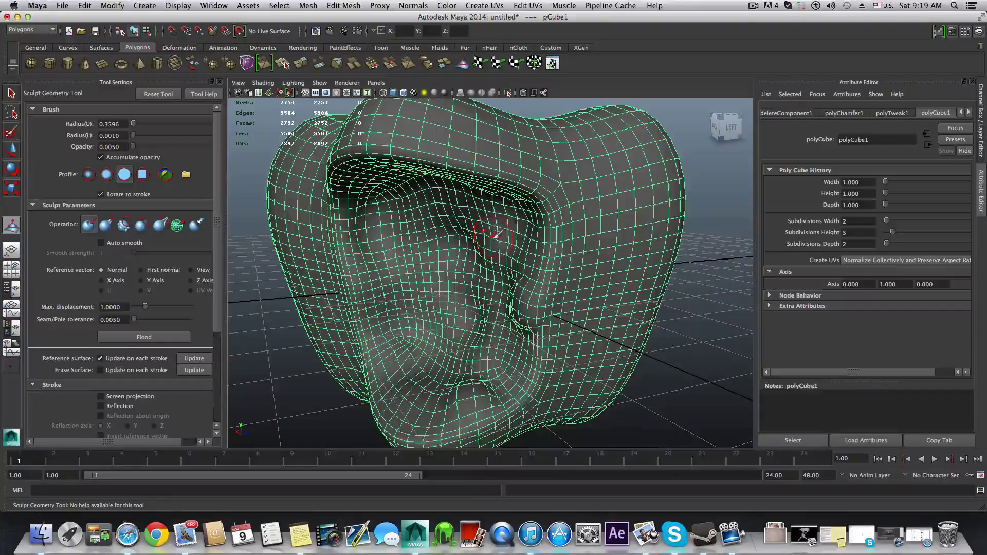
mouse_move(514, 289)
alt+mouse_down()
mouse_move(529, 282)
mouse_move(436, 235)
alt+mouse_up()
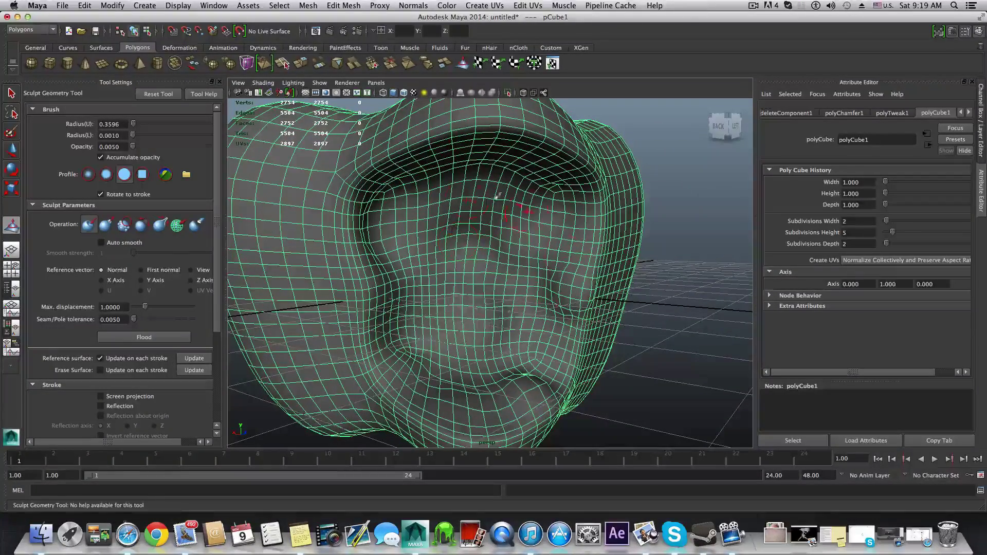
mouse_move(468, 284)
alt+mouse_down()
mouse_move(409, 265)
mouse_move(470, 260)
mouse_move(455, 257)
alt+mouse_up()
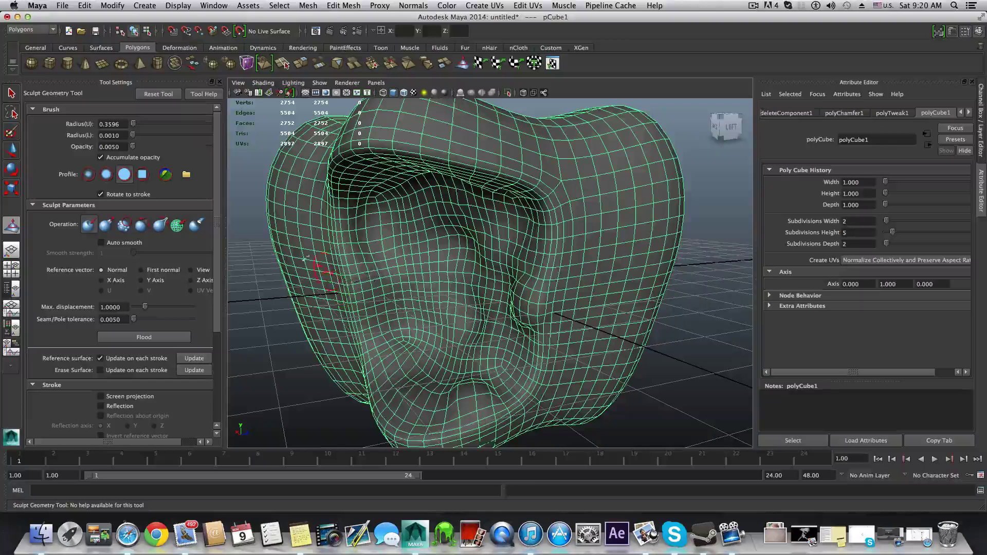
Step: Use the Pull operation to raise ridges on the bite's inner wall and make its upper rim irregular
click(105, 225)
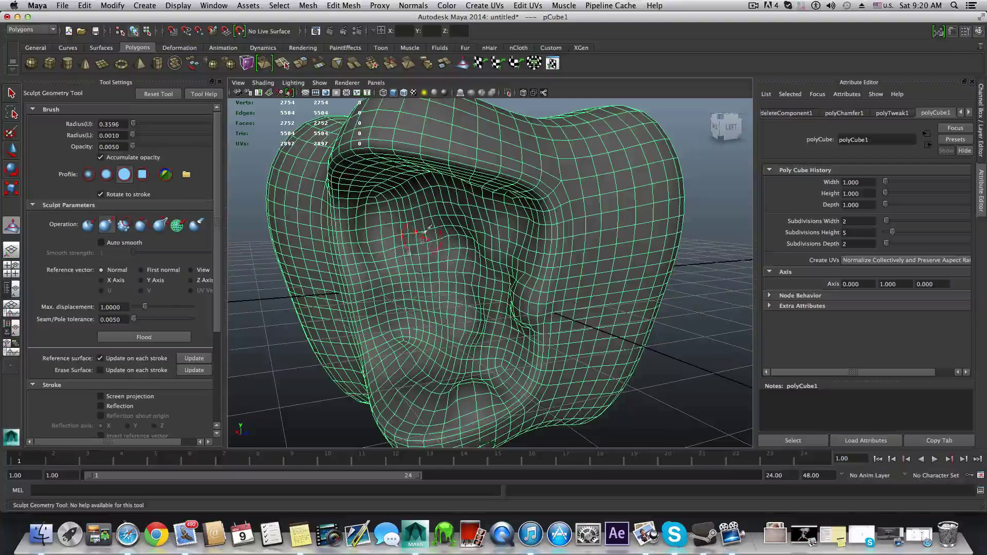
alt+drag(427, 284, 455, 283)
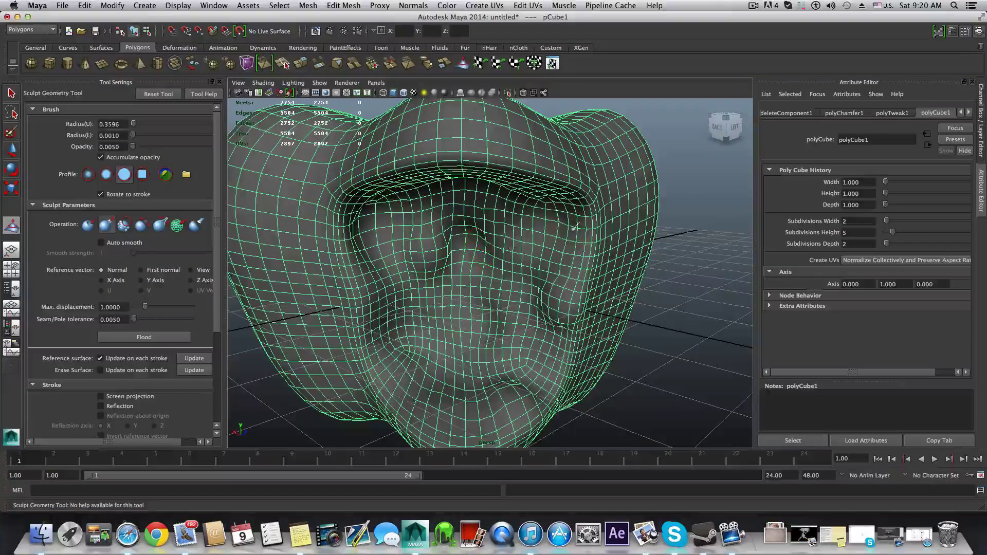
mouse_move(511, 315)
alt+mouse_down()
mouse_move(467, 388)
mouse_move(469, 293)
alt+mouse_up()
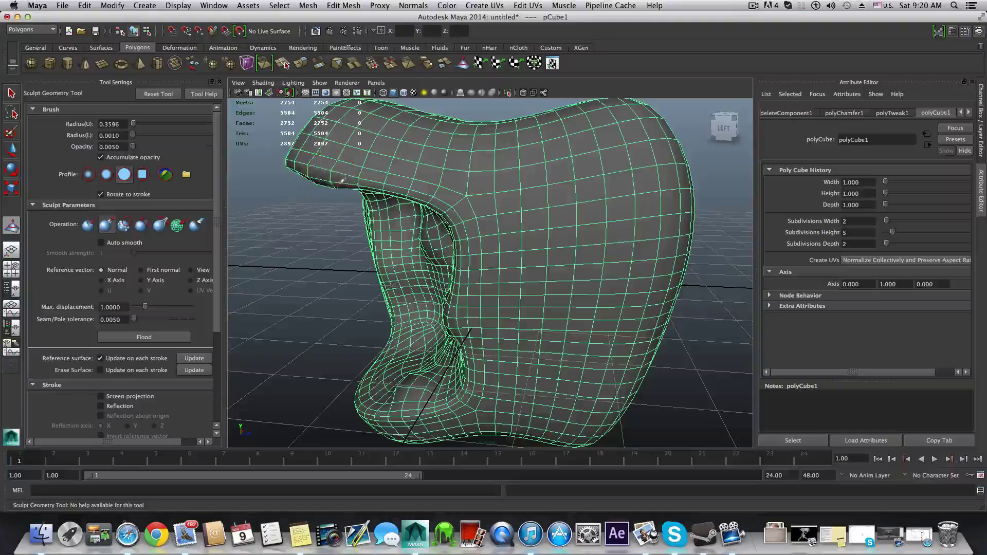
alt+drag(346, 218, 412, 195)
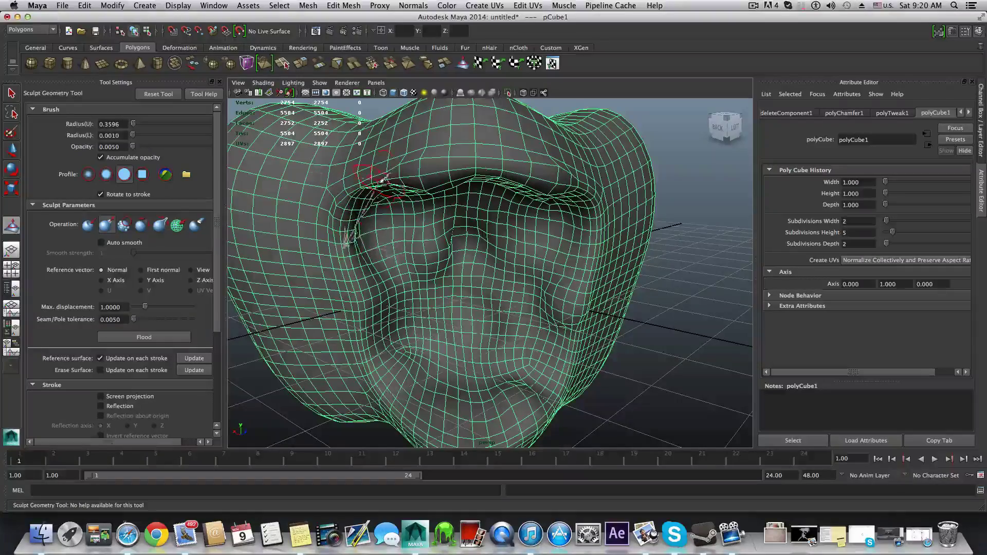
alt+drag(518, 176, 364, 193)
Step: Switch the apple to smooth display and examine the sculpted bite and overall shape from several angles
key(3)
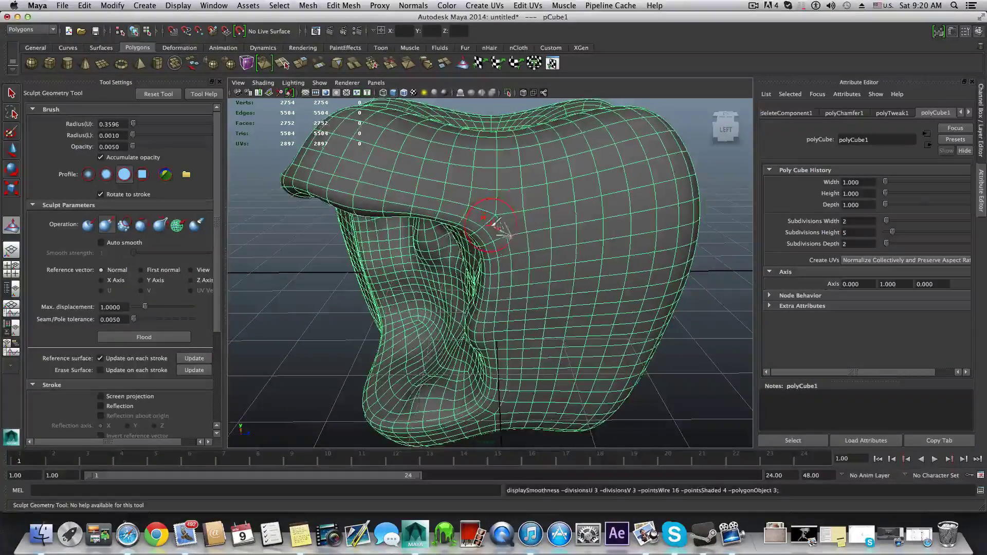
scroll(494, 222, down, 10)
mouse_move(489, 223)
alt+mouse_down()
mouse_move(503, 207)
mouse_move(465, 208)
mouse_move(528, 227)
mouse_move(530, 213)
mouse_move(497, 269)
mouse_move(452, 247)
mouse_move(511, 204)
alt+mouse_up()
alt+right_drag(415, 230, 558, 289)
alt+drag(559, 289, 471, 272)
alt+right_drag(472, 275, 452, 265)
mouse_move(452, 264)
alt+mouse_down()
mouse_move(565, 261)
mouse_move(463, 281)
mouse_move(499, 329)
alt+mouse_up()
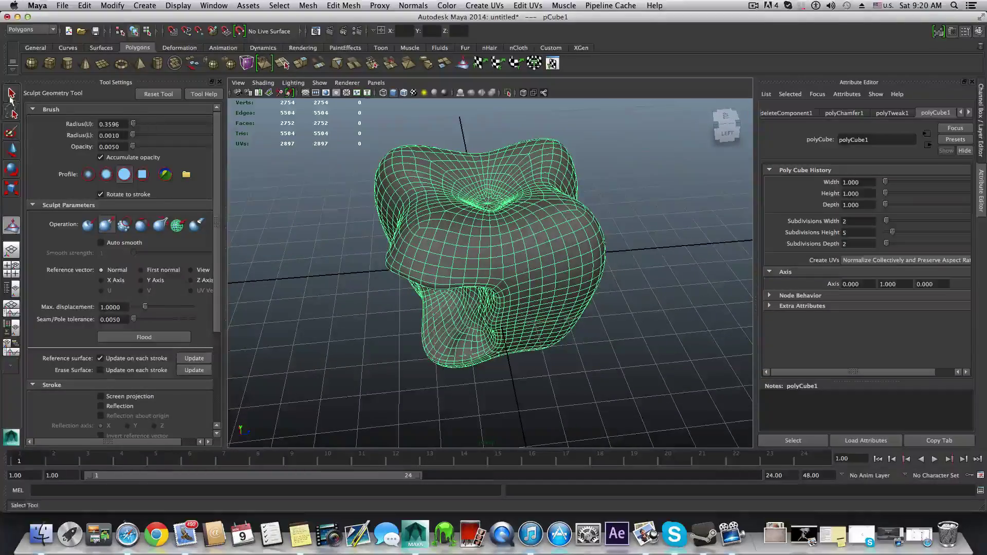
Step: Leave sculpting and apply Chamfer Vertex to the center vertex of the apple's top dimple
click(10, 98)
scroll(511, 258, up, 10)
alt+middle_drag(511, 257, 504, 361)
alt+drag(501, 314, 494, 272)
right_click(490, 256)
click(463, 256)
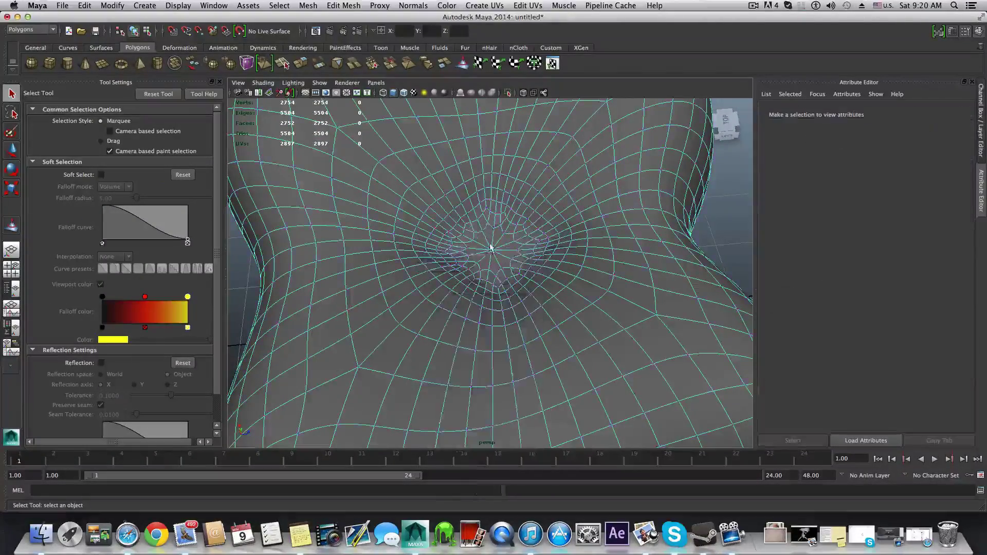
click(492, 252)
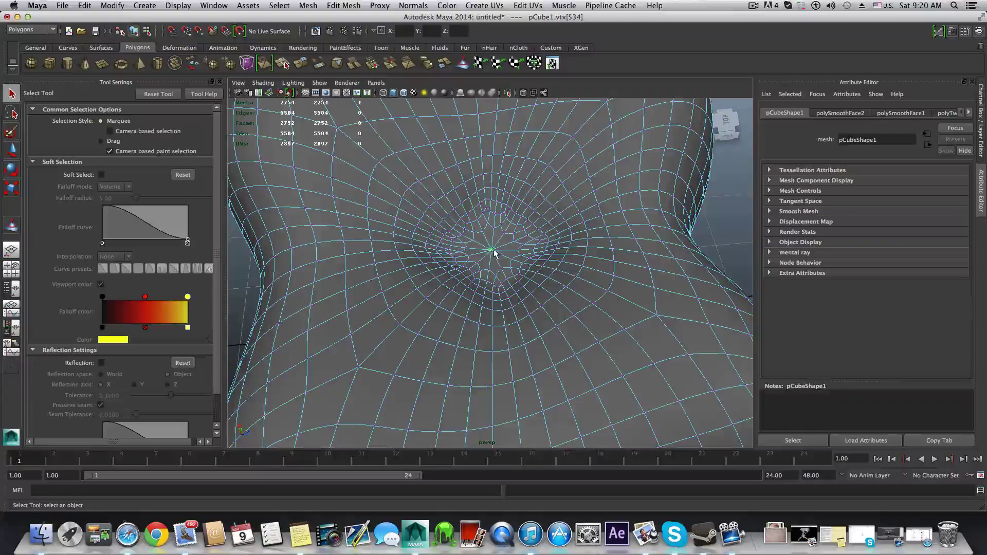
click(344, 5)
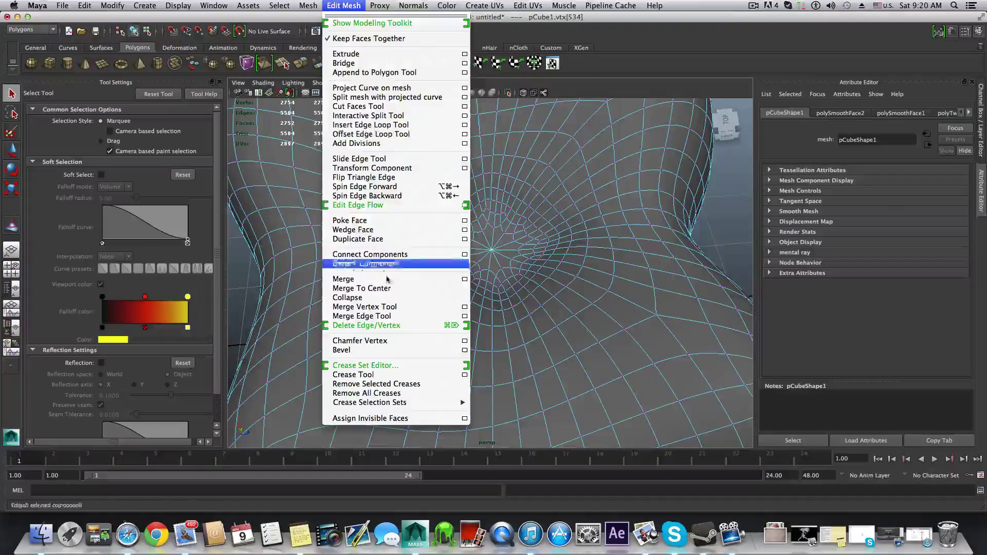
click(370, 341)
Step: Select the small face at the center of the apple's top dimple and extrude it slightly, by about 0.008
right_drag(508, 259, 502, 247)
click(497, 252)
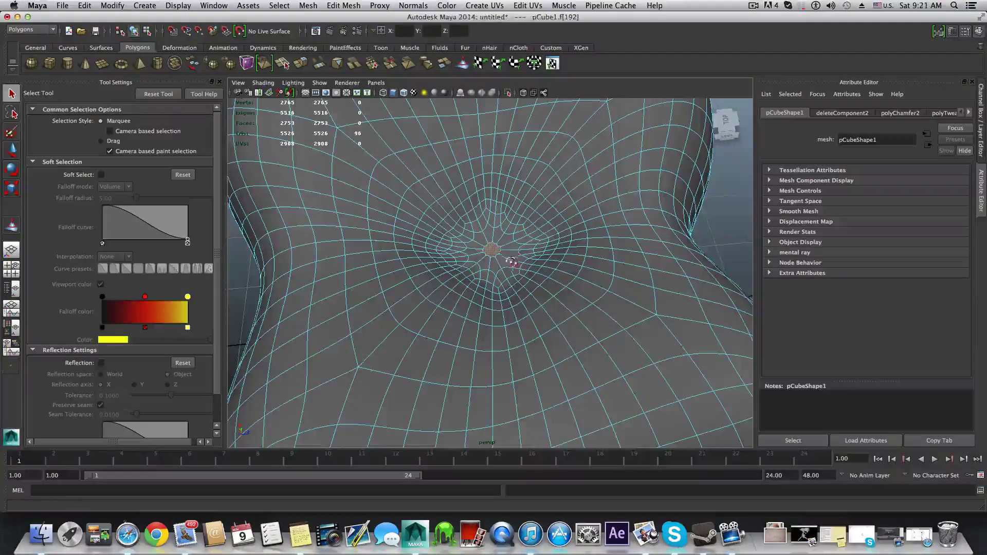
alt+drag(509, 260, 513, 251)
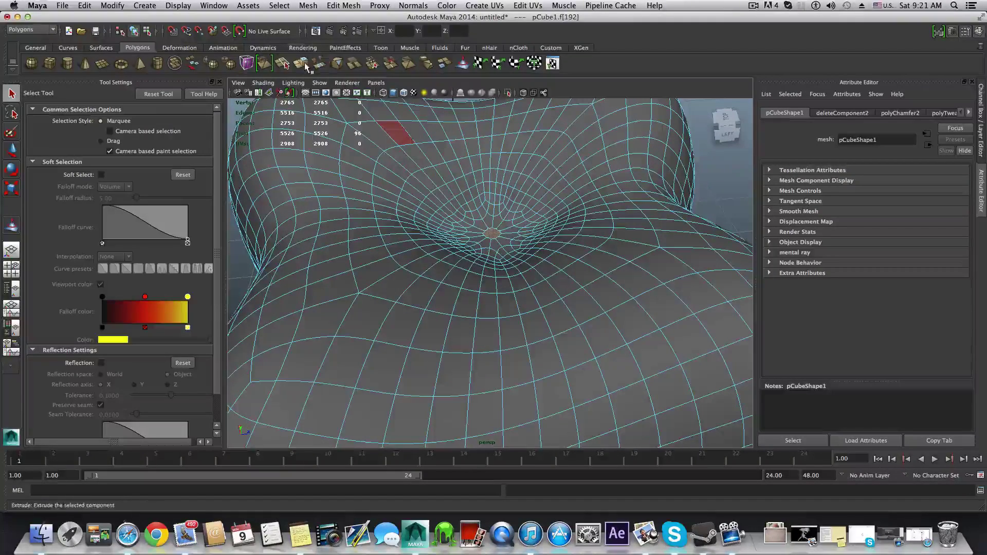
click(303, 64)
alt+drag(462, 239, 591, 278)
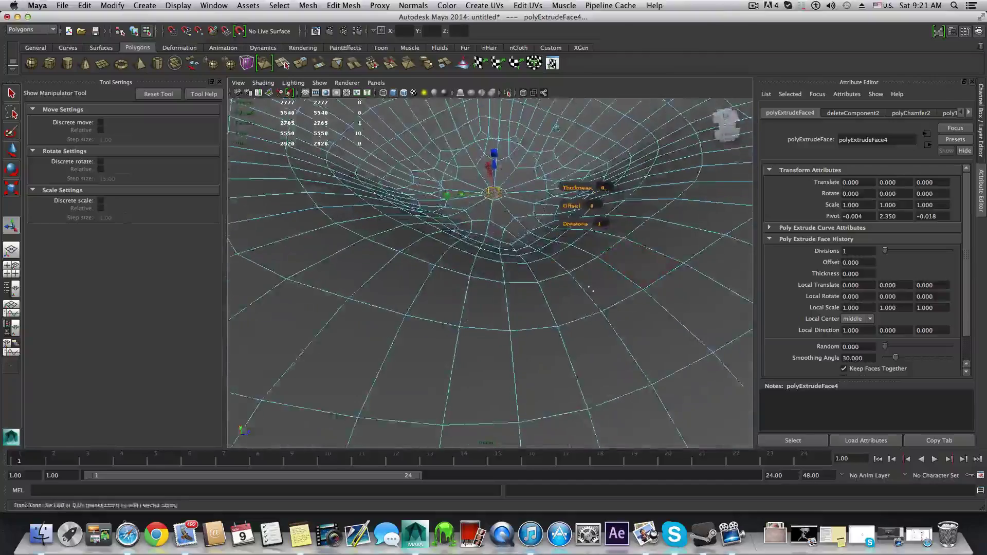
alt+middle_drag(592, 279, 576, 355)
alt+drag(531, 322, 524, 312)
click(479, 260)
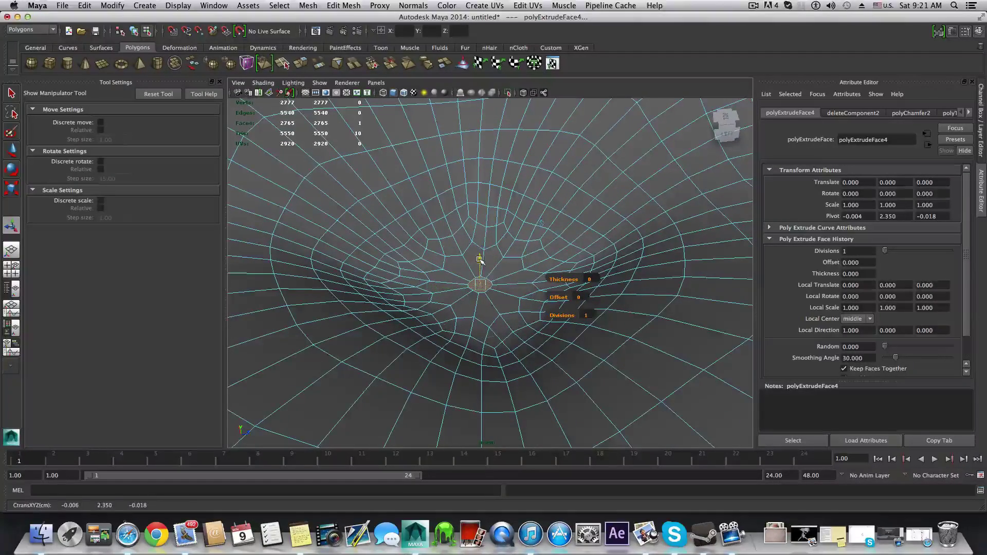
drag(479, 259, 479, 258)
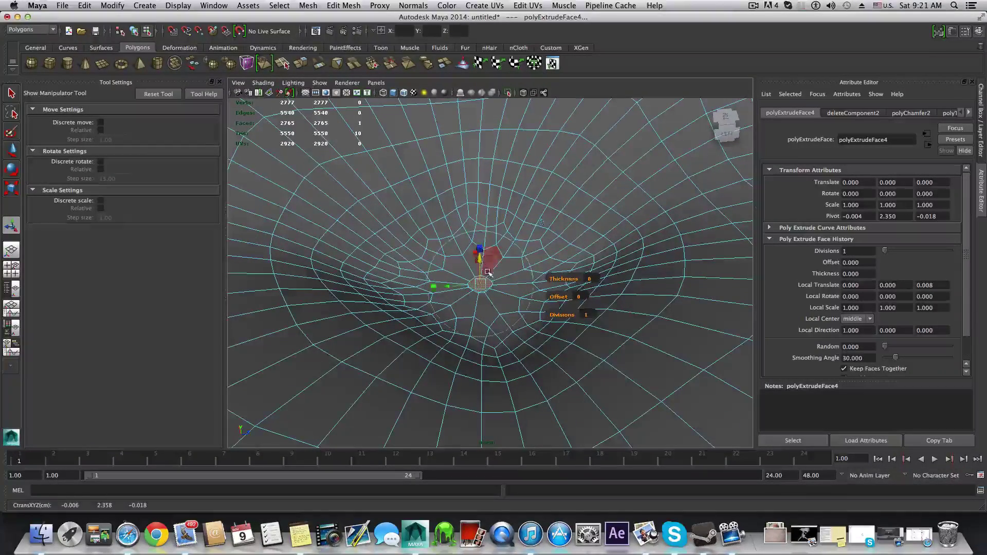
Step: Extrude the dimple's center face upward by about 0.493 to form the base of the apple's stem
click(302, 64)
drag(480, 259, 475, 181)
alt+drag(510, 334, 516, 306)
alt+middle_drag(516, 305, 516, 302)
alt+drag(516, 302, 471, 292)
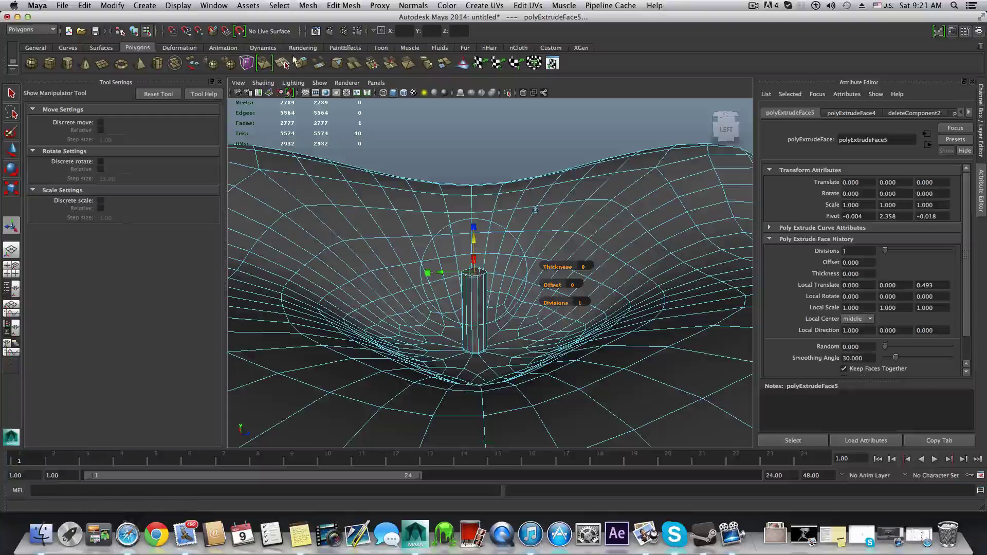
Step: Extrude the stem's top face another 0.290 or so and scale it up slightly
drag(477, 240, 477, 226)
key(e)
key(r)
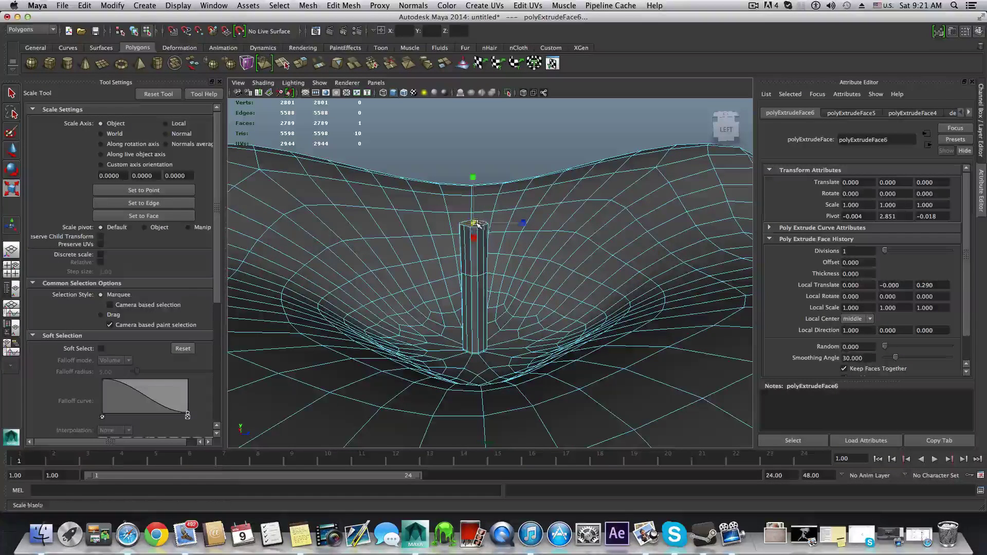
Step: Extrude the stem's top face about 0.334 more, widen and tilt it, and shift it sideways to bend the stem
click(308, 66)
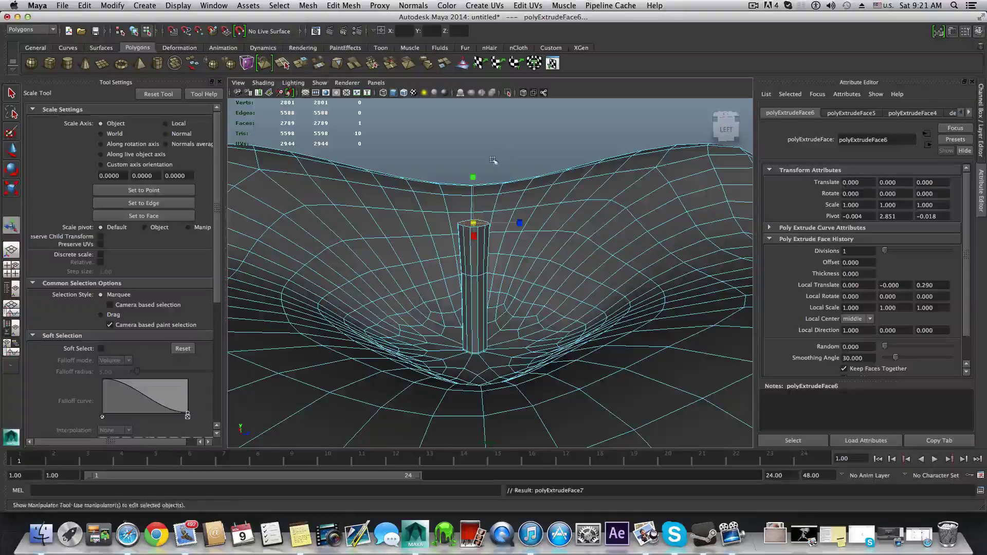
drag(474, 191, 465, 127)
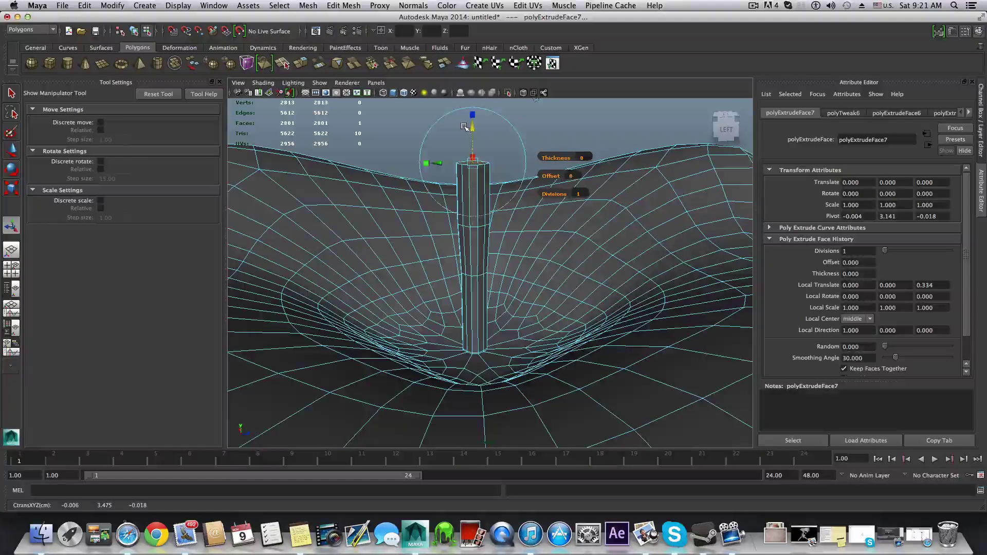
key(r)
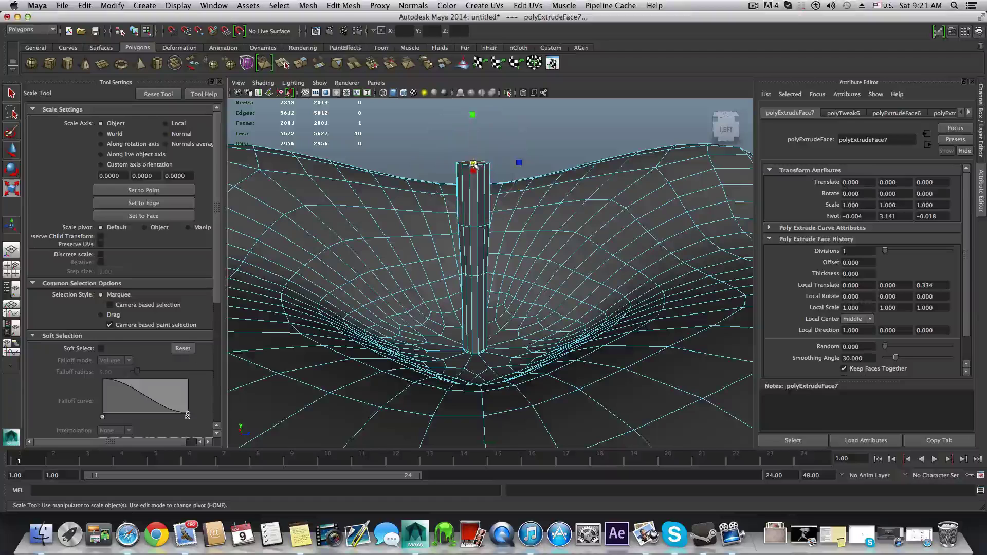
key(e)
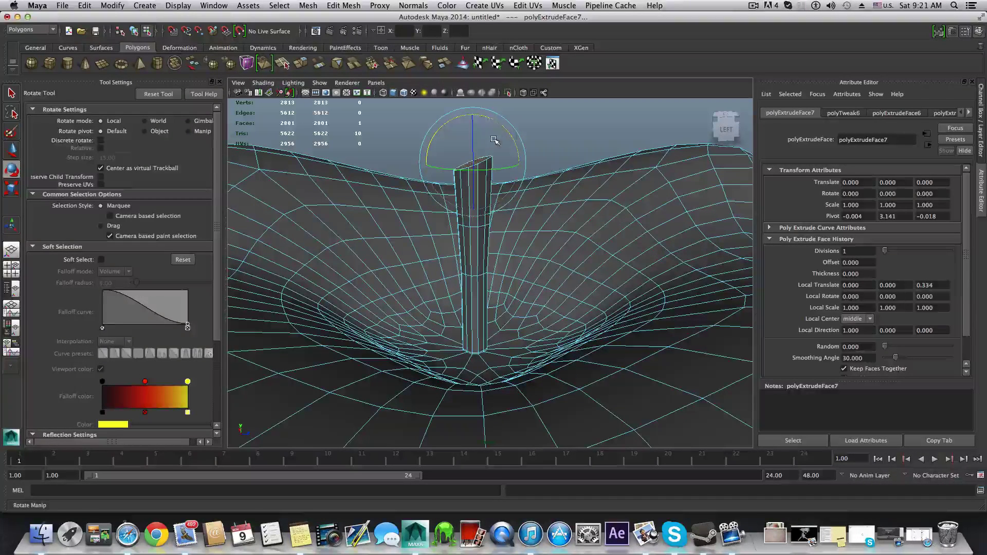
key(w)
drag(504, 162, 493, 163)
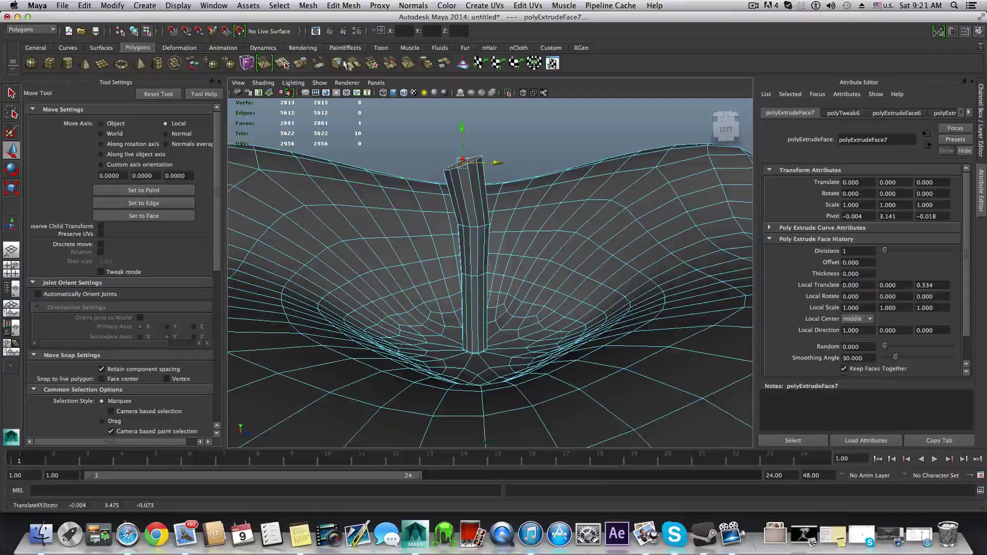
Step: Extrude the bent stem's end face by about 0.273, widen it, and adjust its position
click(301, 63)
drag(452, 132, 435, 89)
alt+middle_drag(468, 159, 486, 211)
alt+drag(486, 210, 534, 240)
key(r)
drag(577, 212, 462, 201)
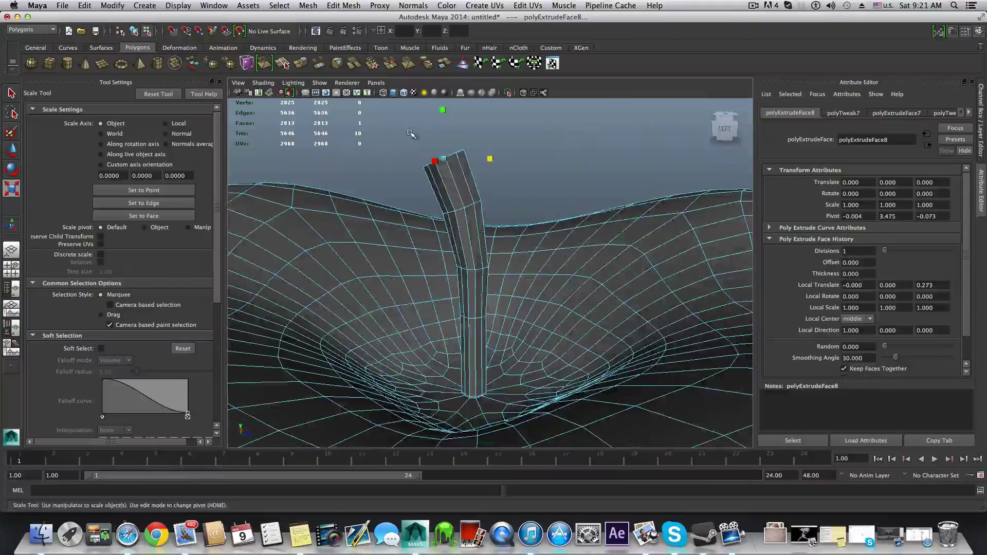
key(w)
drag(443, 124, 434, 154)
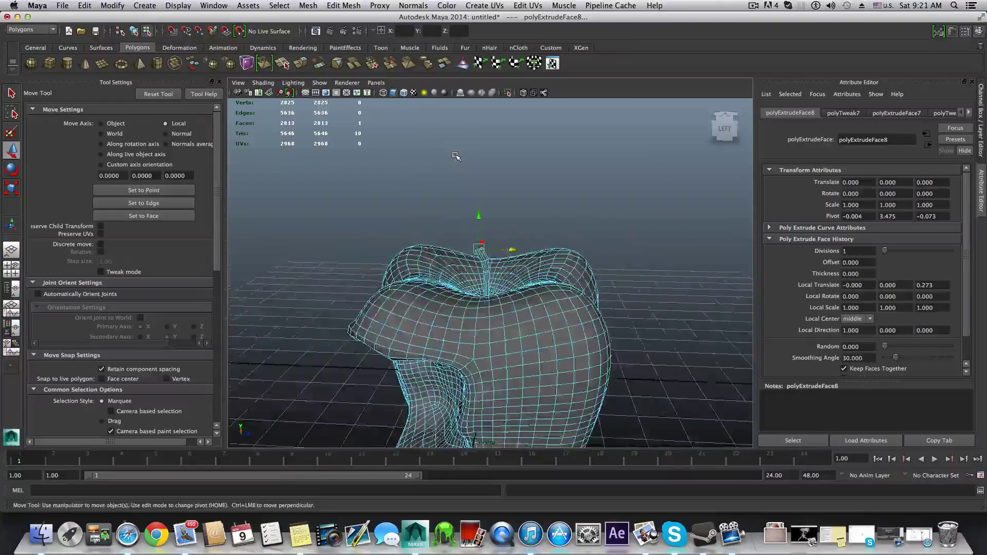
alt+drag(455, 155, 488, 243)
alt+right_drag(488, 243, 656, 321)
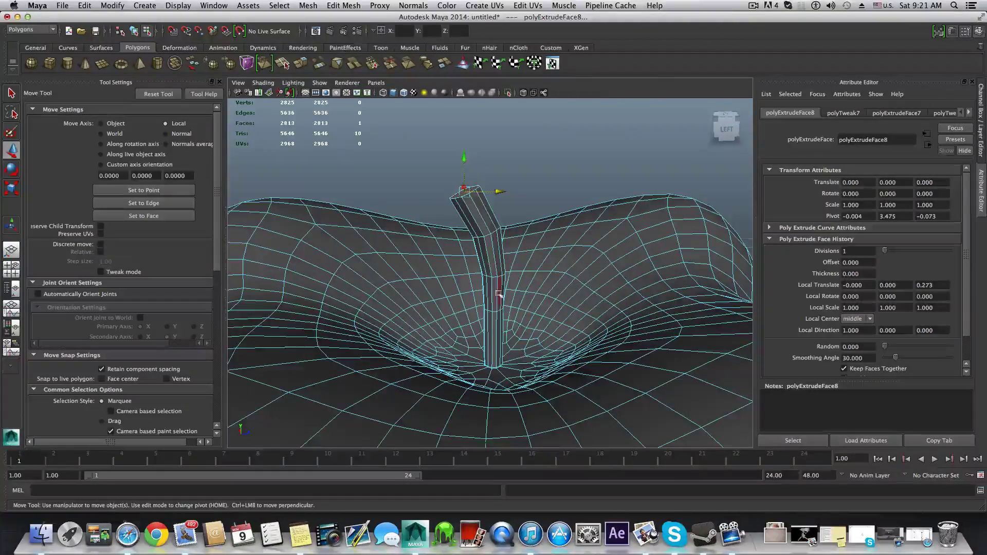
drag(459, 151, 464, 139)
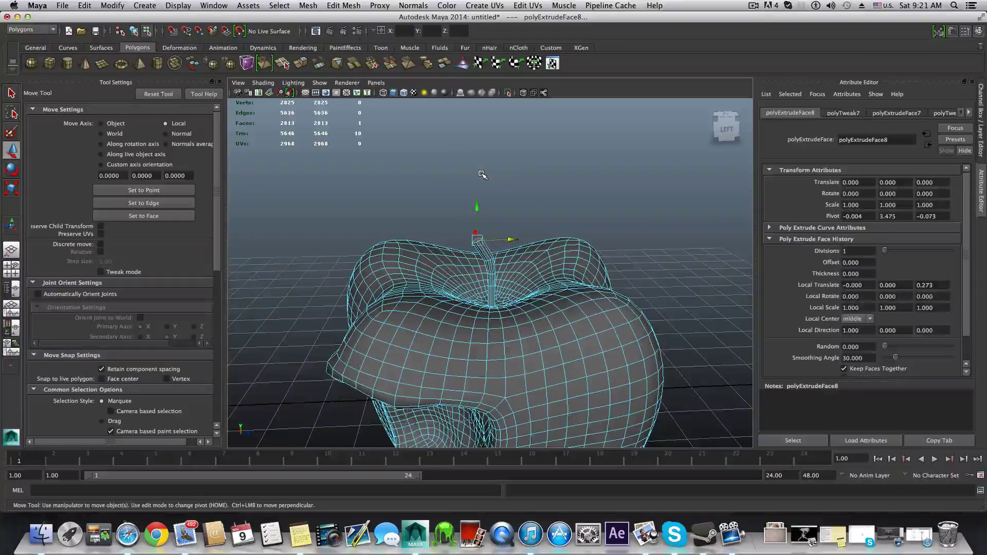
Step: Return to object mode and examine the stem and the dimple from above and from the side
key(F8)
alt+drag(483, 205, 509, 229)
alt+right_drag(509, 230, 619, 328)
alt+drag(619, 328, 591, 392)
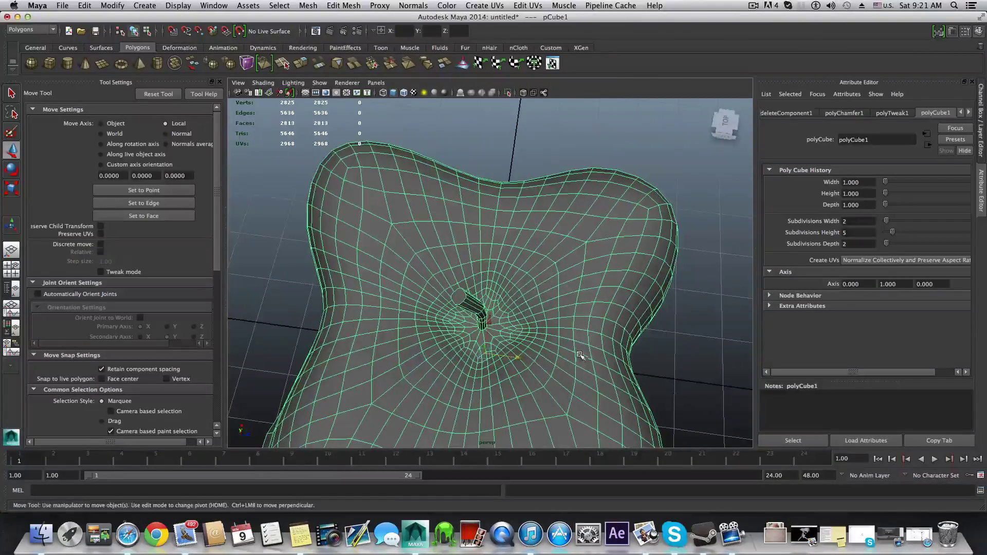
alt+drag(584, 342, 536, 298)
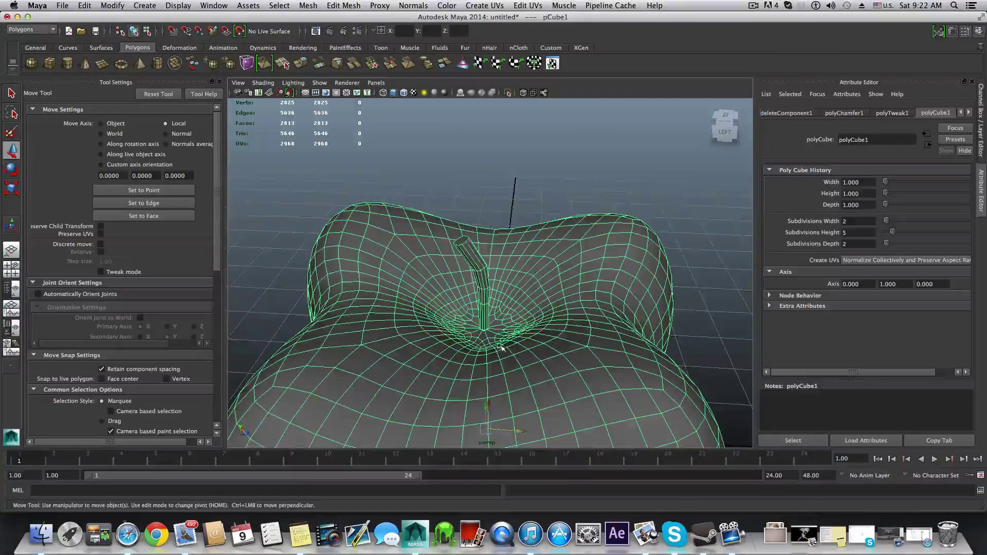
alt+middle_drag(500, 348, 494, 288)
alt+right_drag(493, 289, 536, 256)
alt+drag(531, 258, 528, 363)
Step: Use the Insert Edge Loop Tool to add an edge loop around the stem close to its tip
alt+middle_drag(498, 216, 510, 344)
alt+right_drag(510, 343, 441, 278)
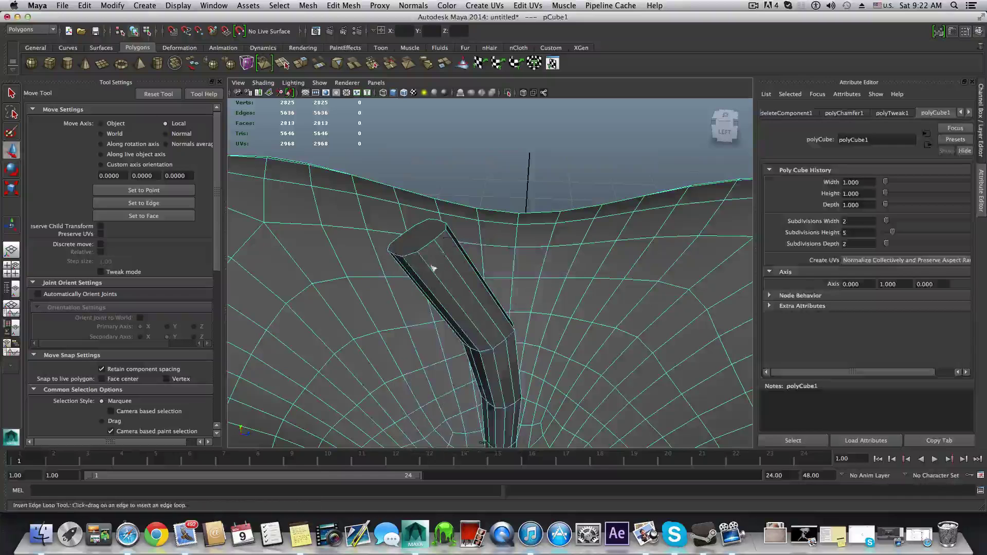
click(447, 232)
key(super+z)
drag(456, 269, 436, 240)
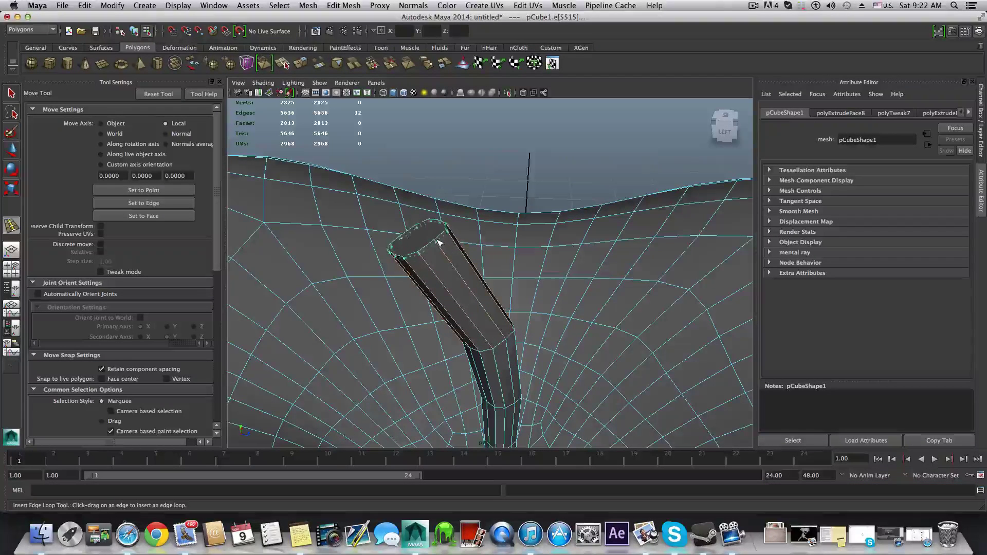
Step: Insert supporting edge loops around the stem close to each of its bends
alt+middle_drag(496, 360, 477, 248)
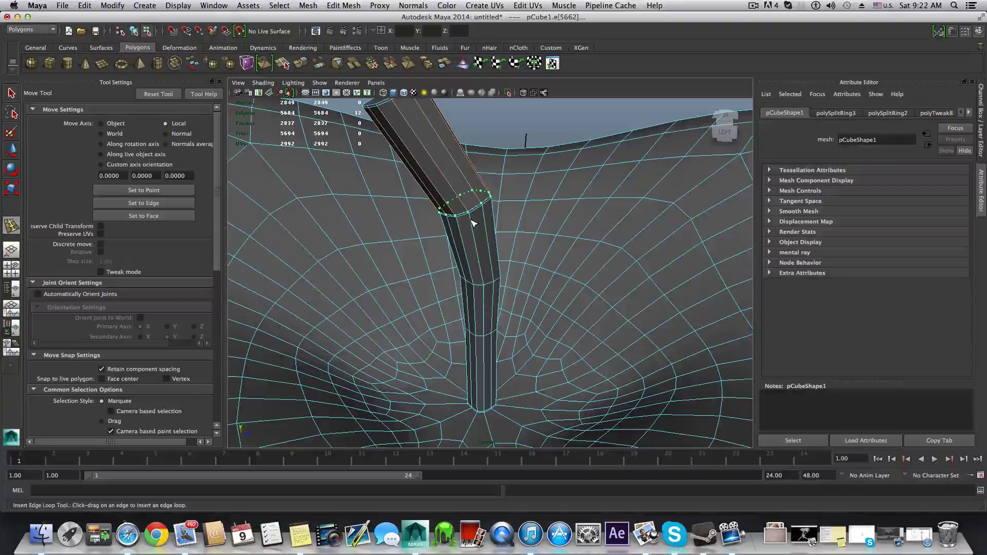
drag(467, 212, 467, 210)
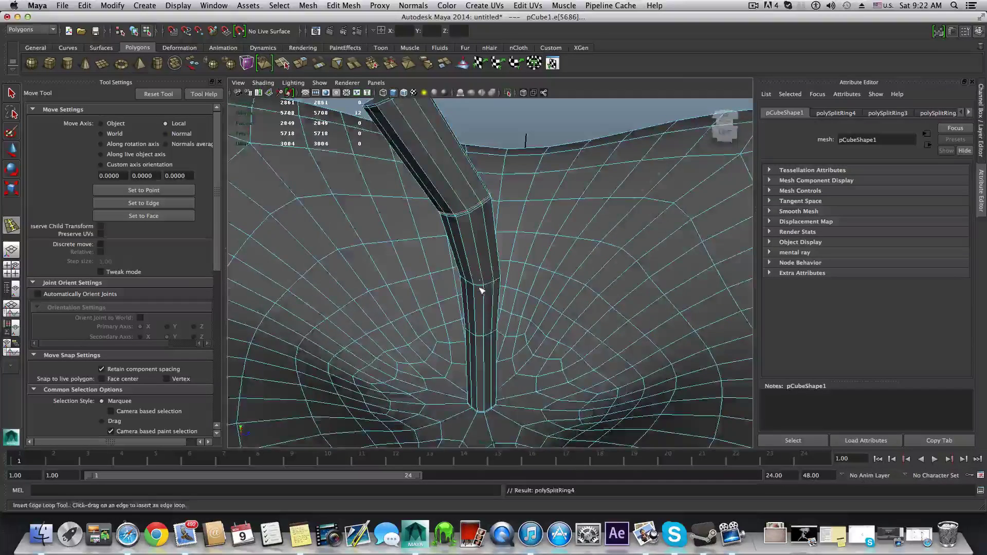
alt+middle_drag(481, 288, 473, 219)
drag(478, 213, 476, 198)
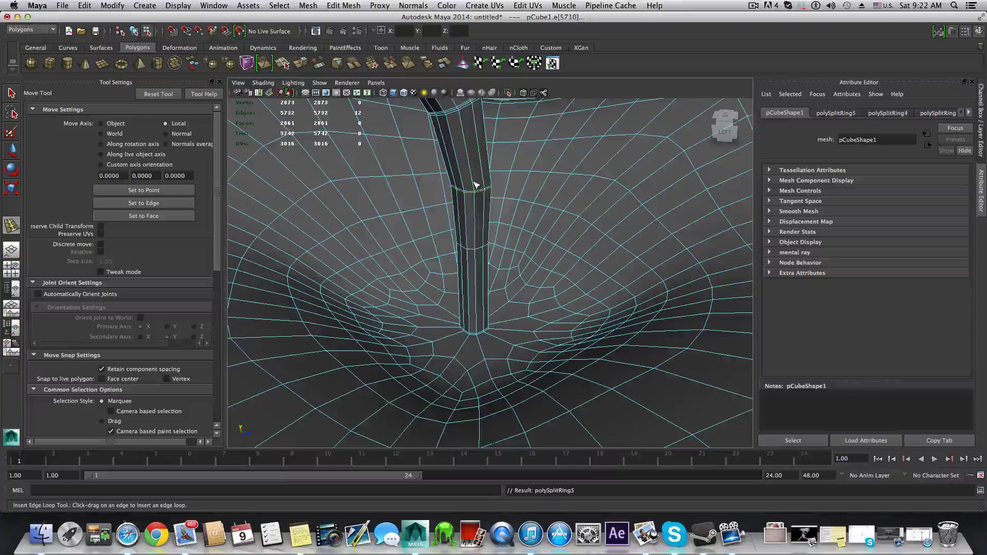
drag(474, 185, 478, 192)
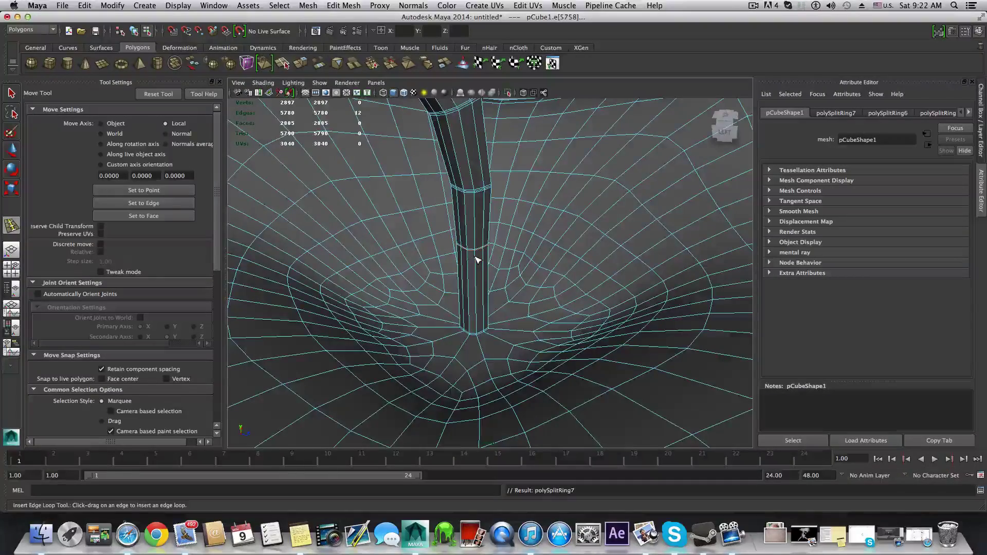
Step: Leave edge loop insertion, return to object mode, and examine the whole apple with its stem from several angles
scroll(478, 266, down, 8)
scroll(481, 273, up, 12)
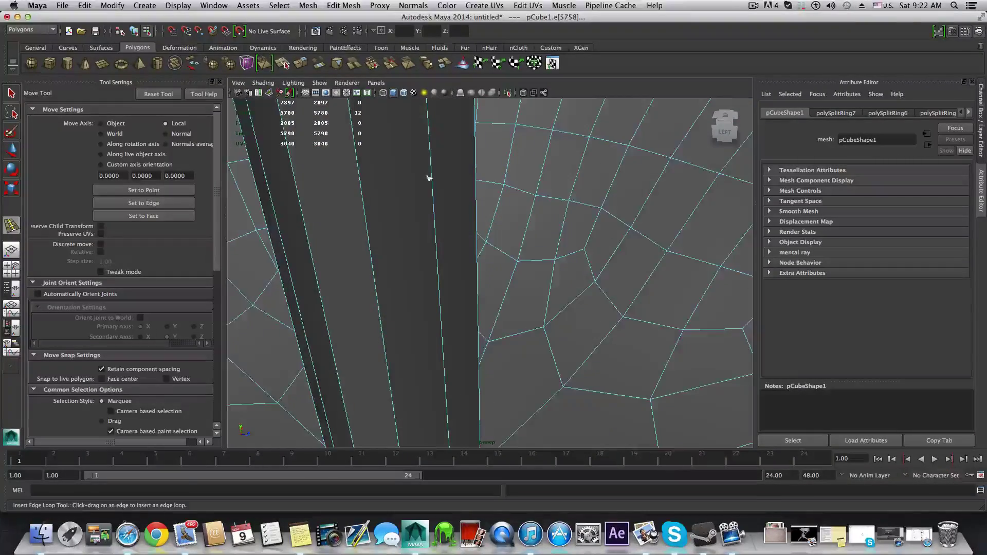
scroll(431, 164, down, 6)
scroll(436, 198, down, 2)
scroll(480, 233, down, 5)
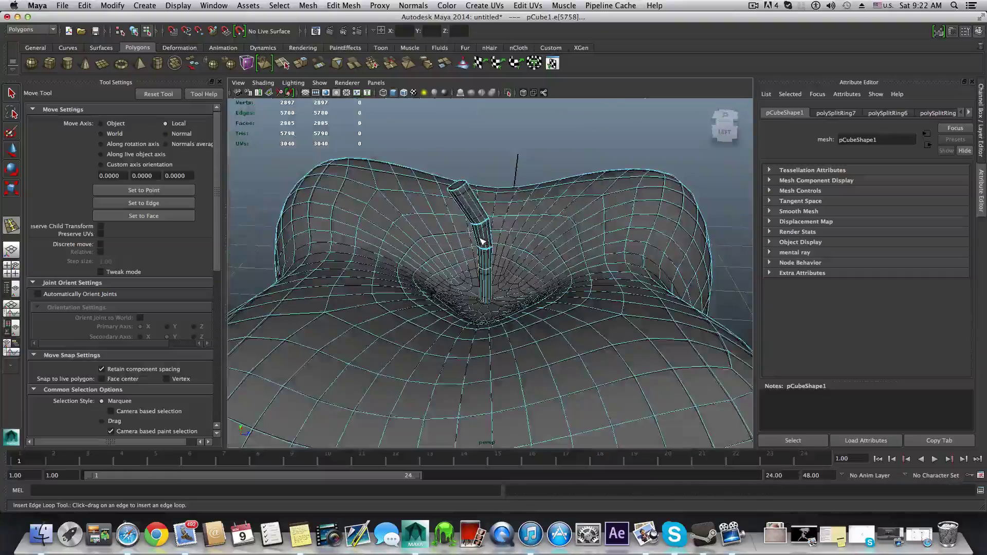
key(q)
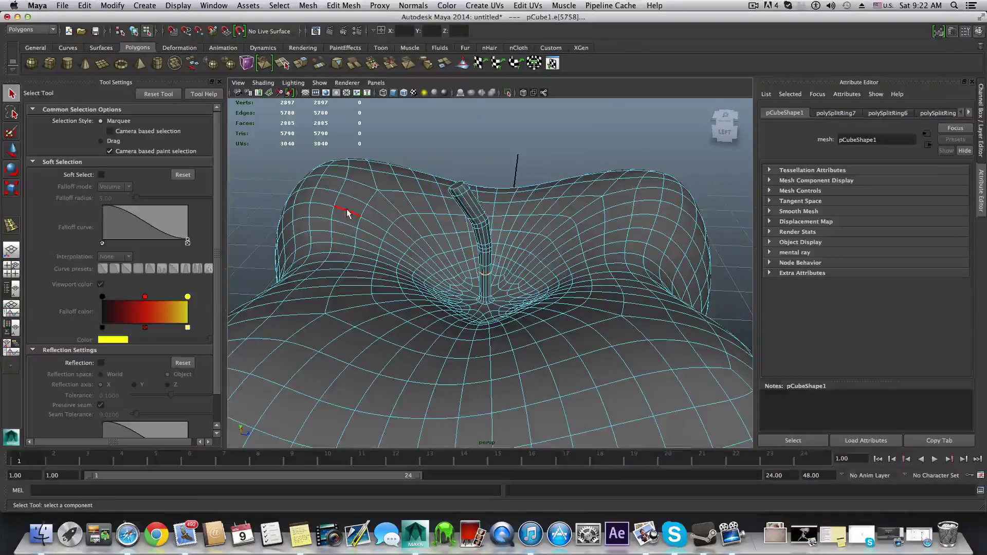
key(F8)
scroll(552, 311, down, 4)
click(622, 308)
alt+drag(621, 308, 411, 322)
click(479, 285)
alt+right_drag(411, 322, 545, 337)
alt+drag(545, 337, 493, 303)
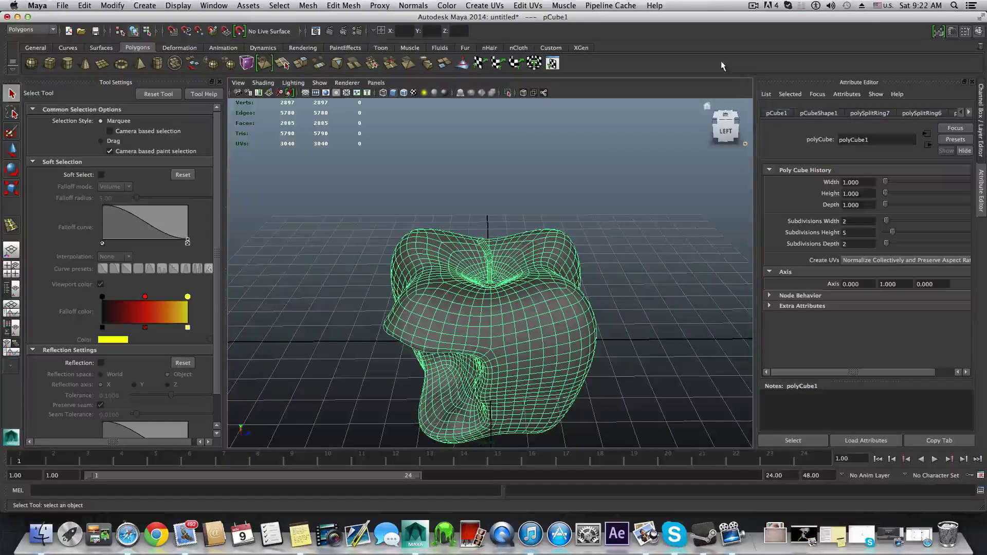
click(754, 7)
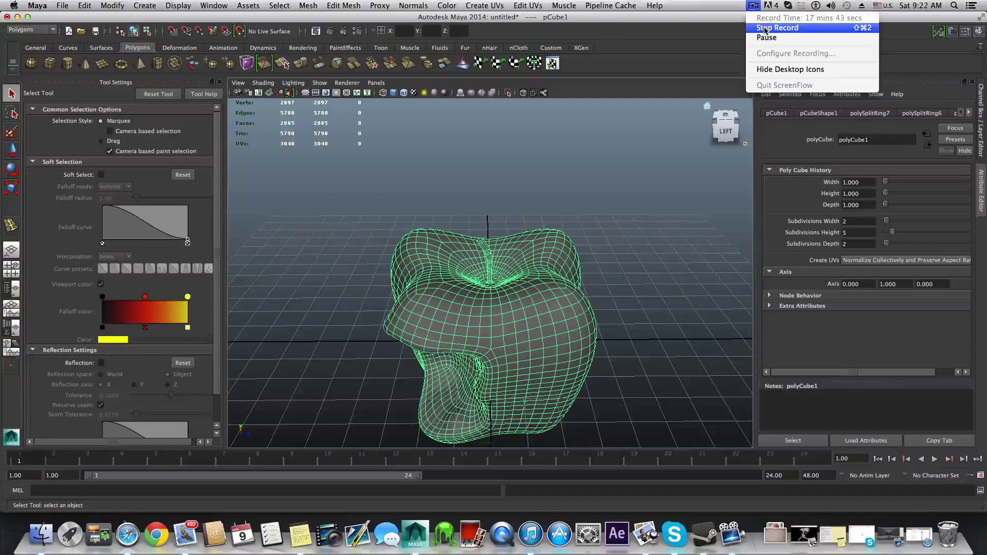